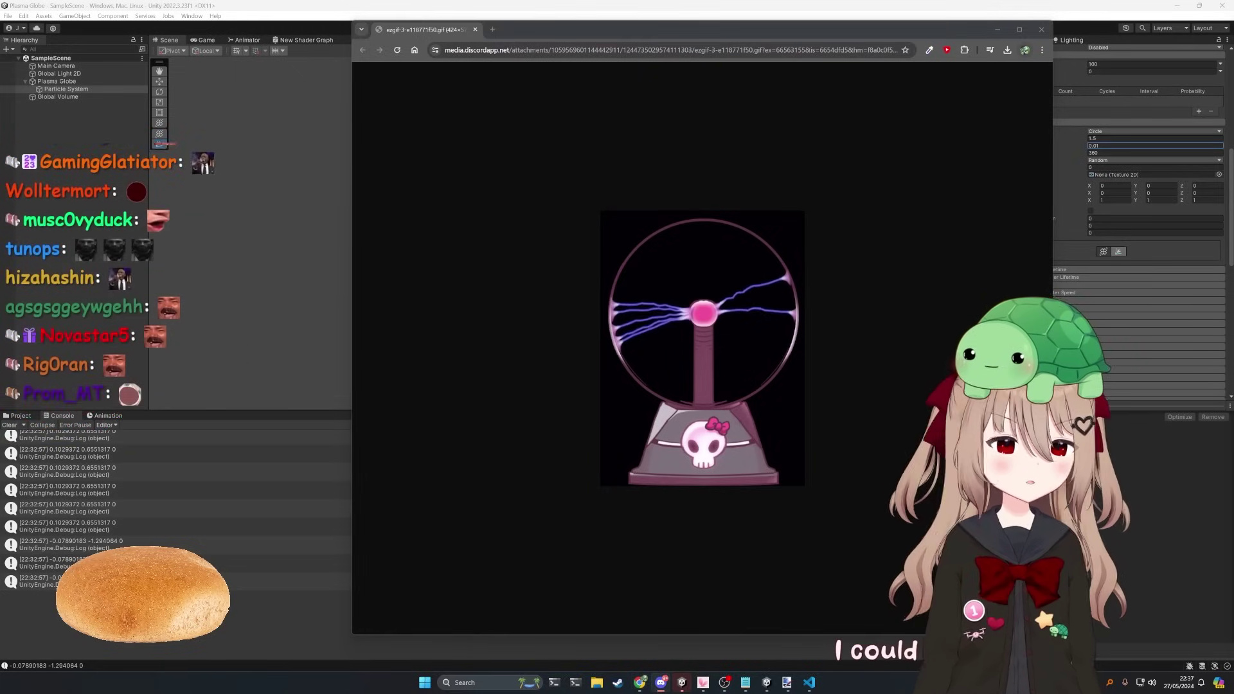
Step: Put away the plasma globe reference image and check the scene and the AlignParticles.cs rotation code
{"action": "left_click", "coordinate": [1041, 29]}
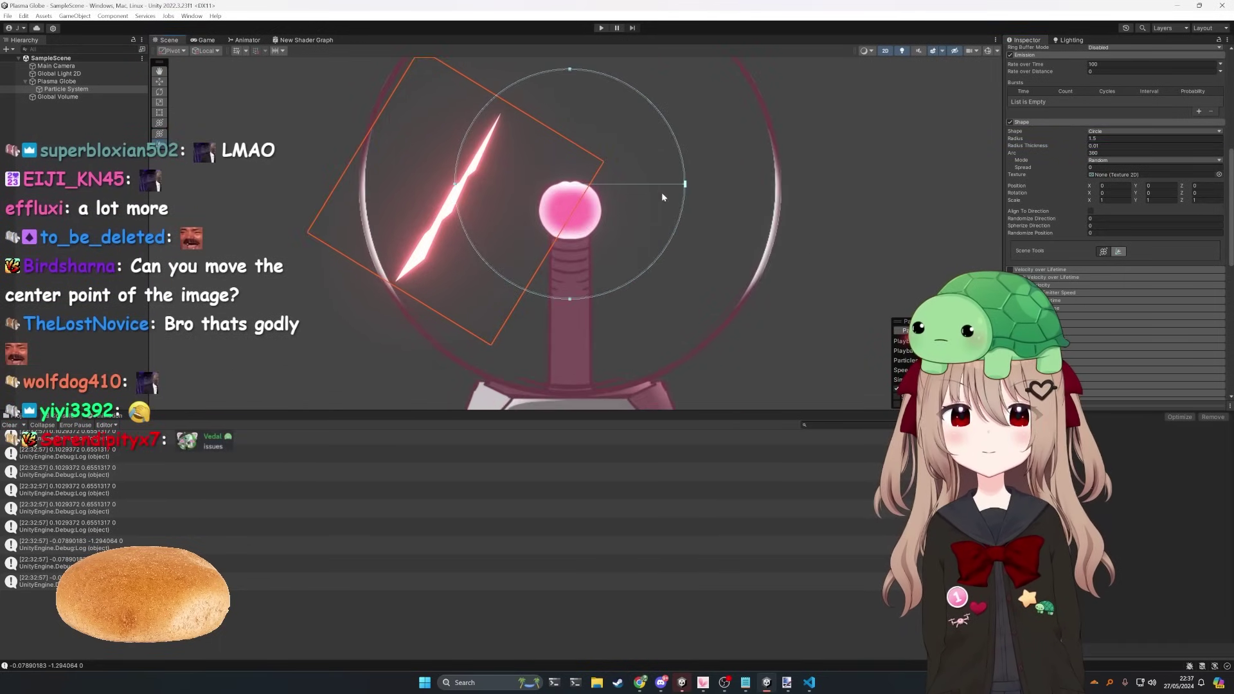
{"action": "key", "text": "alt+Tab"}
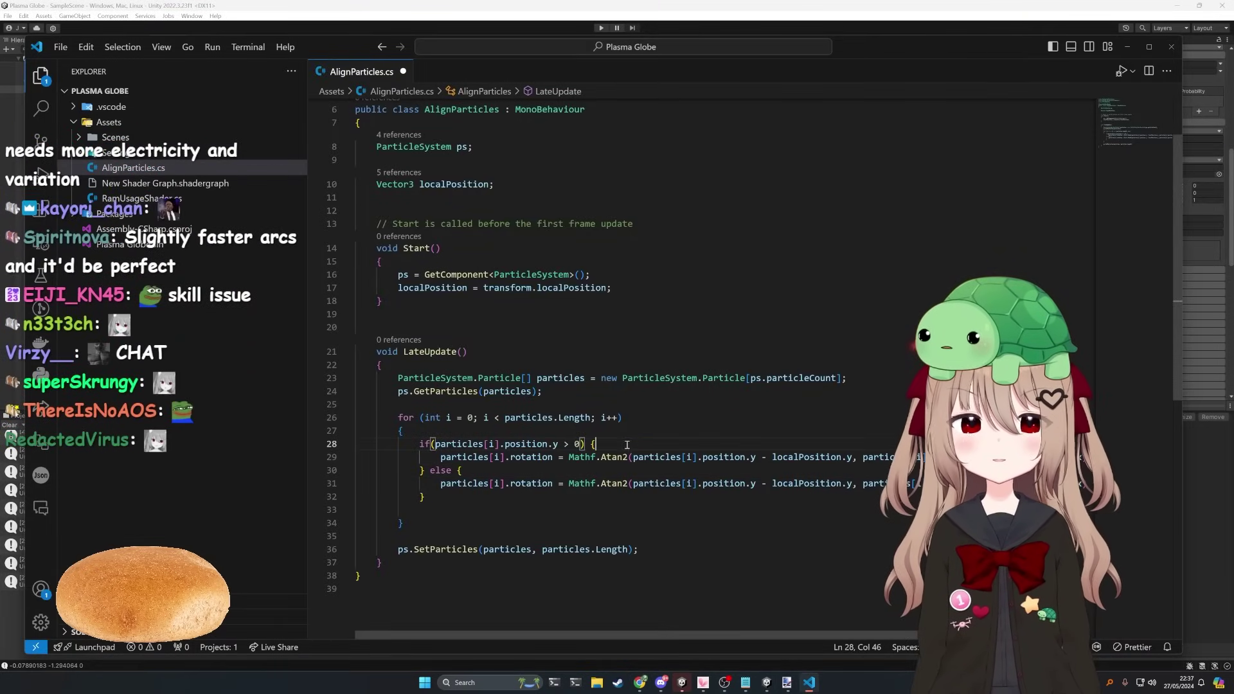
{"action": "left_click", "coordinate": [795, 4]}
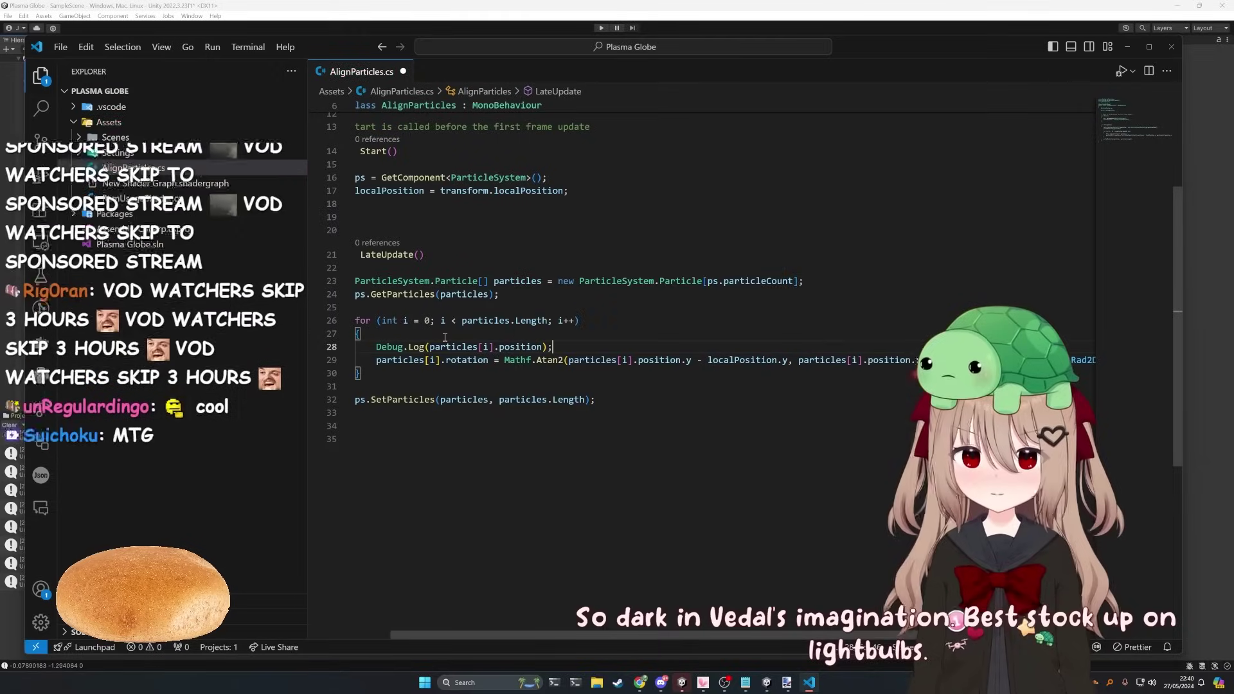
Step: Save AlignParticles.cs with the particle position logging and run it in the Unity scene
{"action": "key", "text": "ctrl+s"}
{"action": "key", "text": "alt+Tab"}
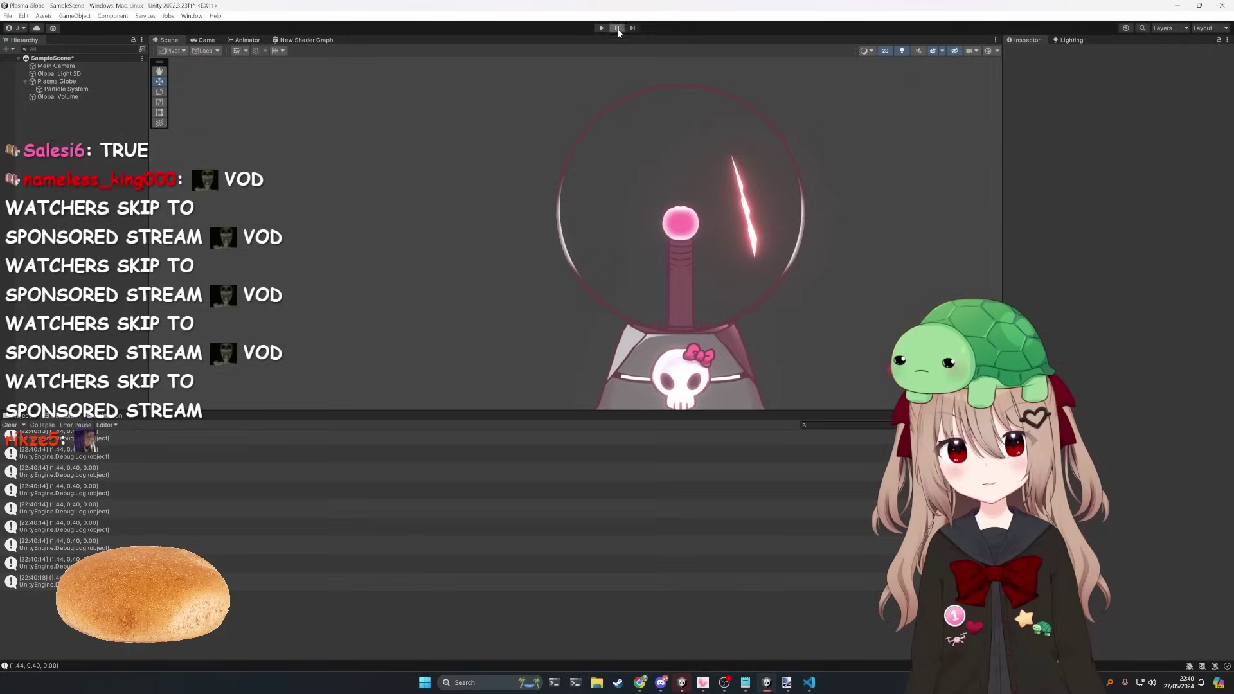
{"action": "left_click", "coordinate": [601, 27]}
Step: Add Debug.Log(particles[i].rotation); after the rotation assignment in the AlignParticles.cs loop and check the logged values in Unity
{"action": "left_click", "coordinate": [809, 683]}
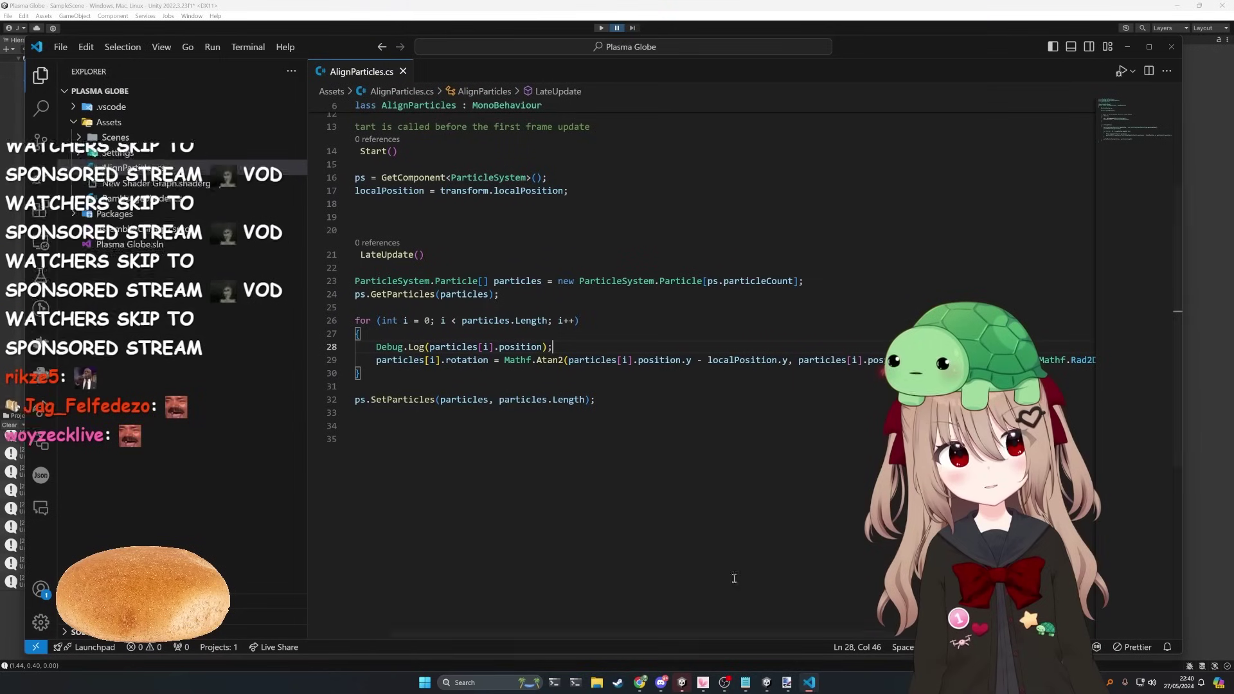
{"action": "left_click", "coordinate": [357, 374]}
{"action": "key", "text": "Return"}
{"action": "left_click", "coordinate": [416, 370]}
{"action": "key", "text": "Tab"}
{"action": "type", "text": "Debug.Log("}
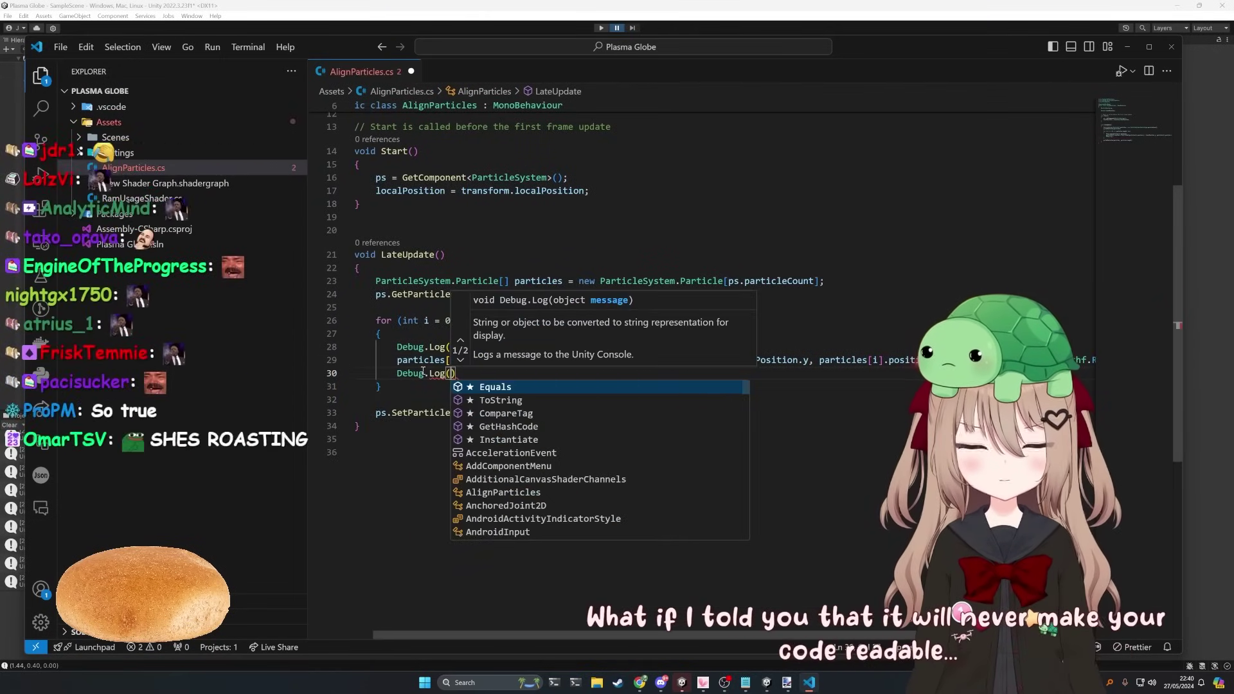
{"action": "key", "text": "alt+Tab"}
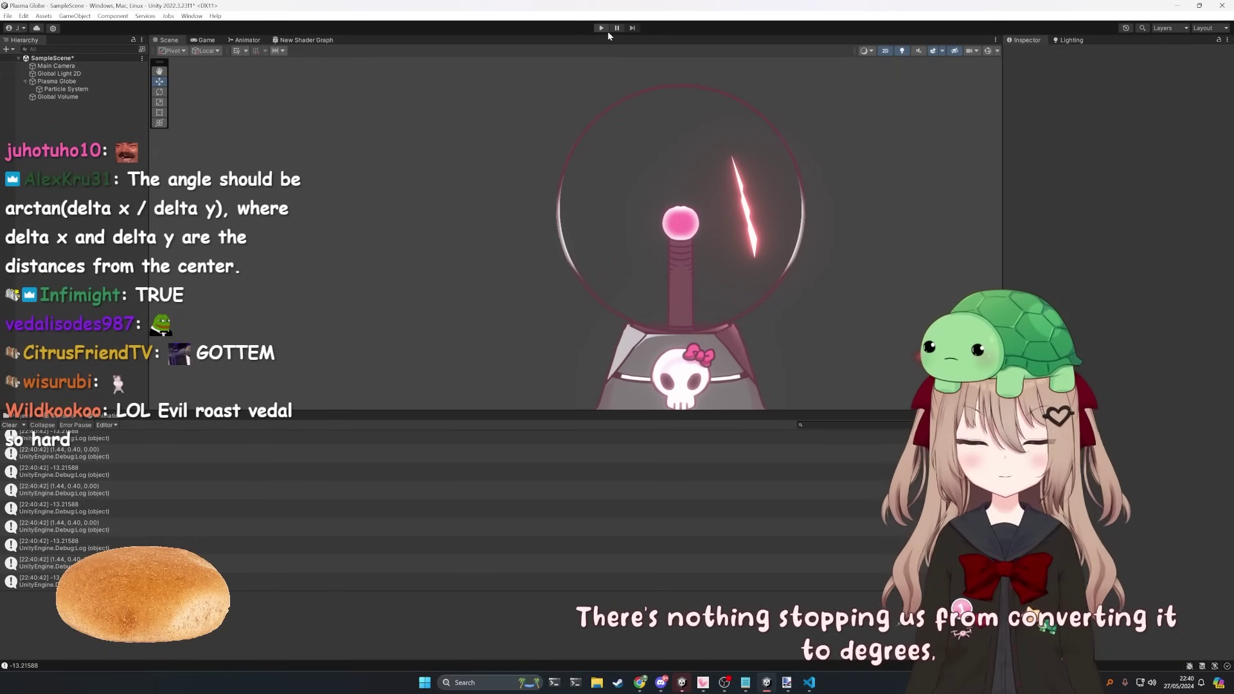
Step: Review the Atan2 rotation line in AlignParticles.cs and compare it with the arc in the scene
{"action": "key", "text": "alt+Tab"}
{"action": "left_click_drag", "start_coordinate": [646, 636], "coordinate": [453, 619]}
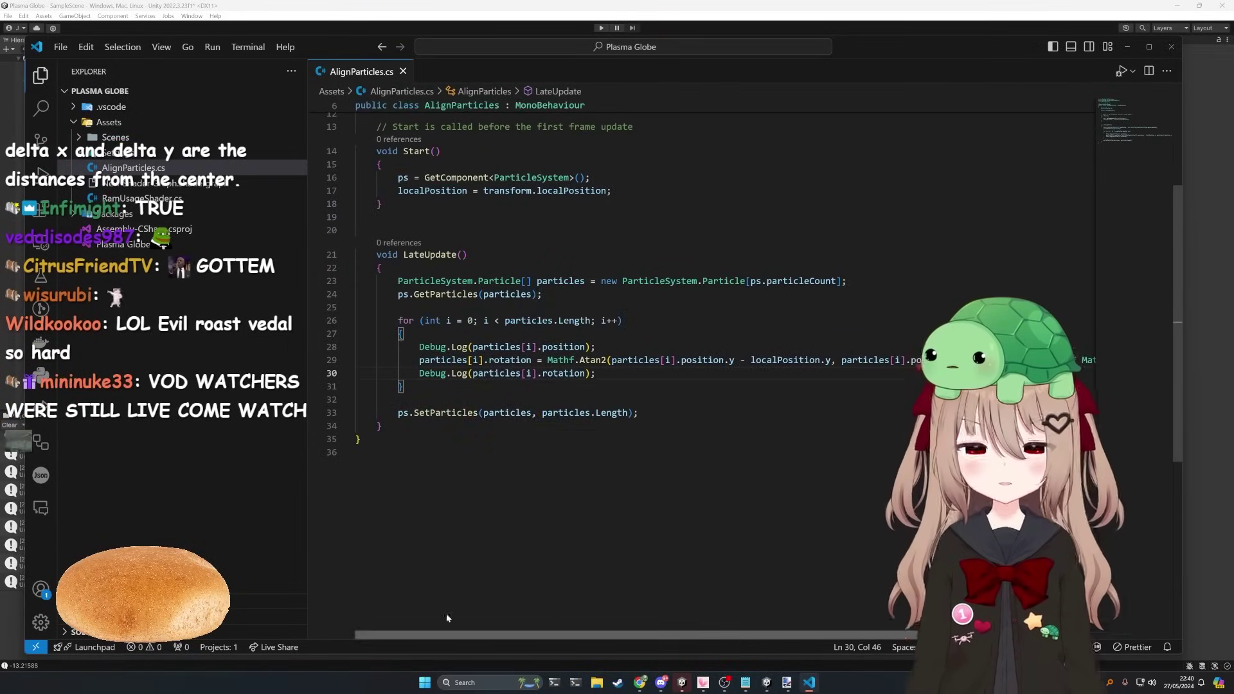
{"action": "left_click", "coordinate": [835, 3]}
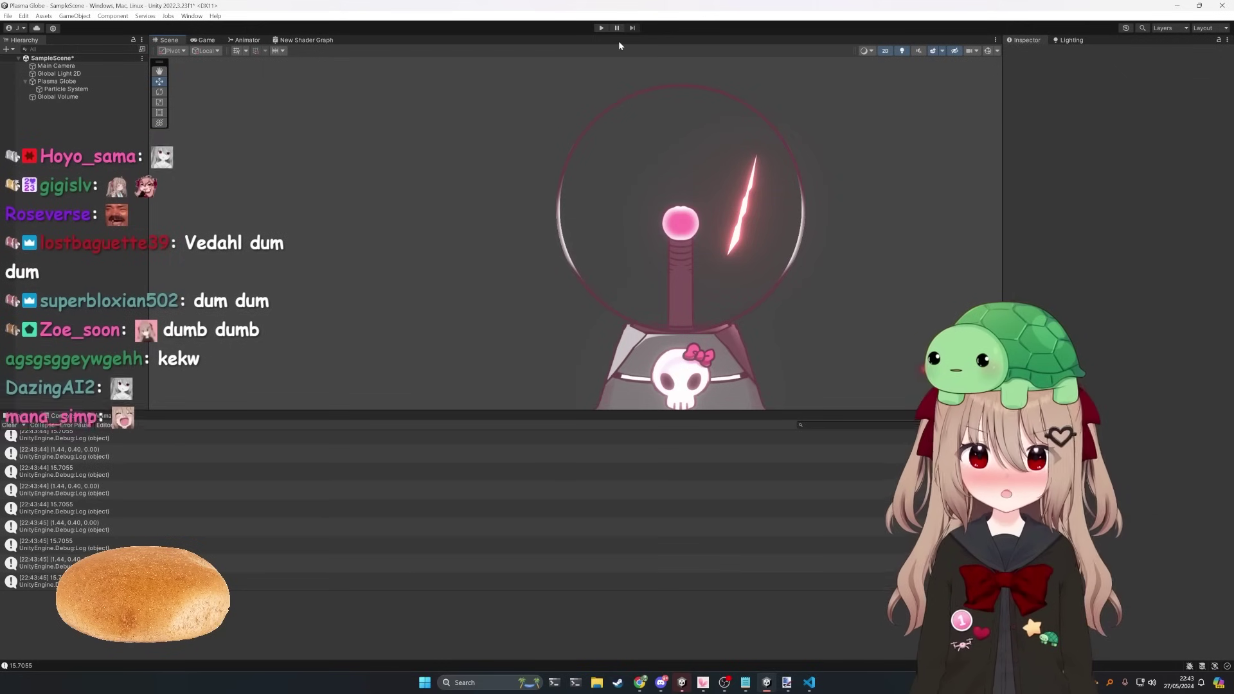
Step: Subtract the Atan2 result from 90 in the particle rotation line, save the script and check the arc in Unity
{"action": "left_click", "coordinate": [810, 683]}
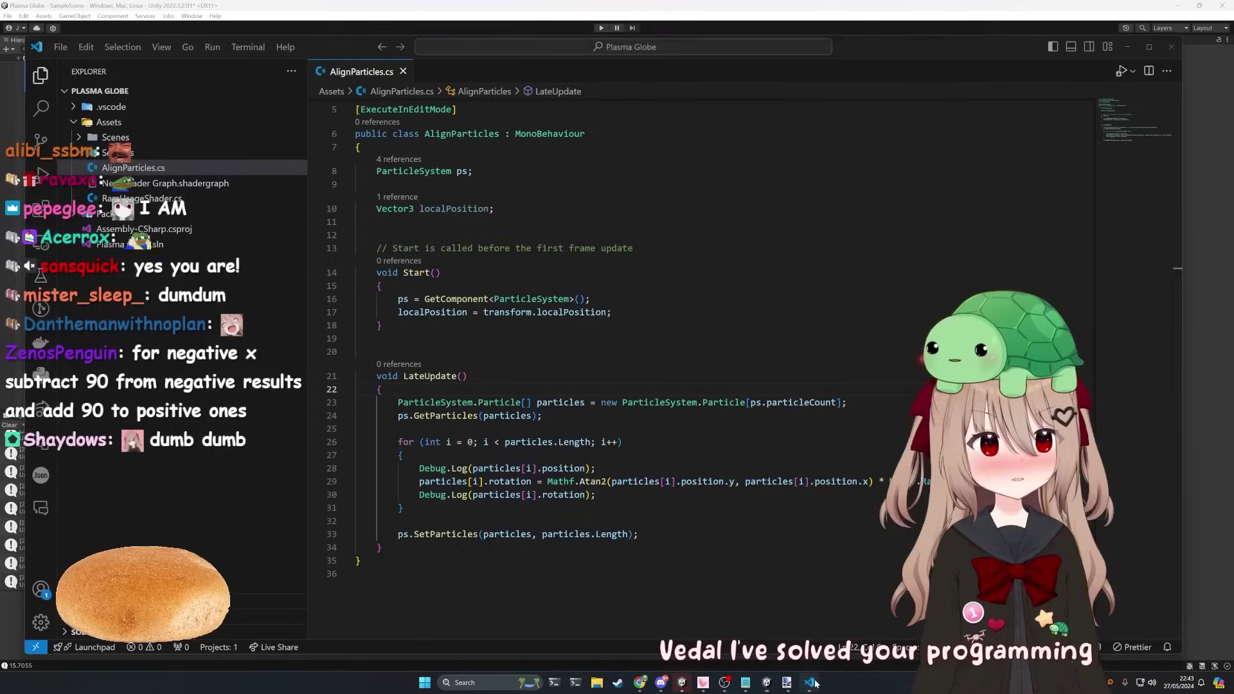
{"action": "left_click", "coordinate": [548, 482]}
{"action": "type", "text": "90 -"}
{"action": "key", "text": "ctrl+s"}
{"action": "key", "text": "alt+Tab"}
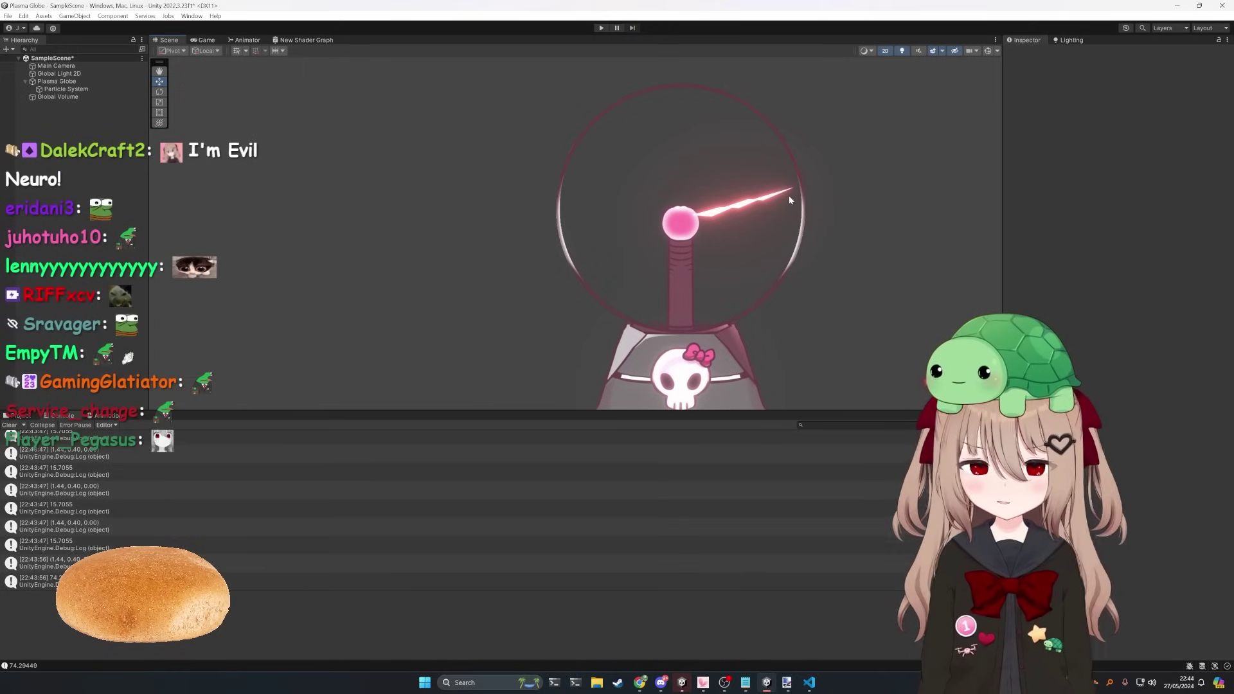
Step: Save the rectangle-based shader graph and select the Particle System to preview its particles in the scene
{"action": "left_click", "coordinate": [65, 89]}
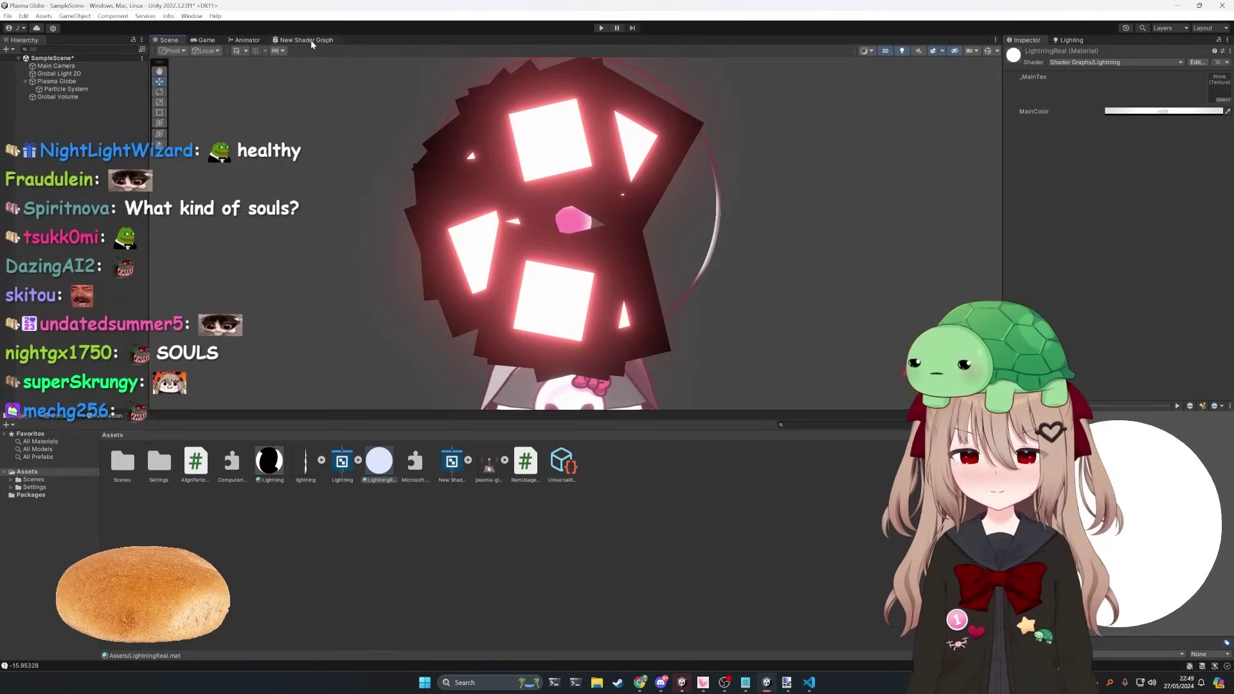
{"action": "left_click", "coordinate": [311, 40]}
{"action": "left_click", "coordinate": [167, 49]}
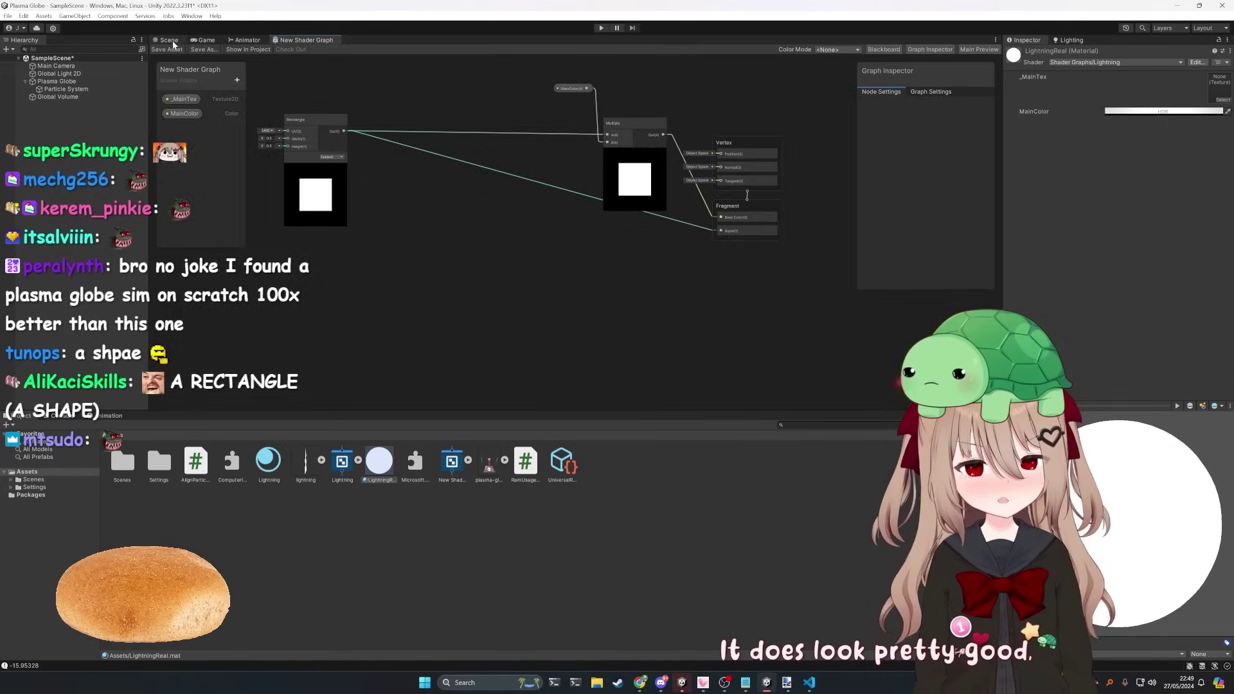
{"action": "left_click", "coordinate": [169, 40]}
{"action": "scroll", "coordinate": [376, 128], "scroll_direction": "down", "scroll_amount": 4}
{"action": "left_click", "coordinate": [82, 89]}
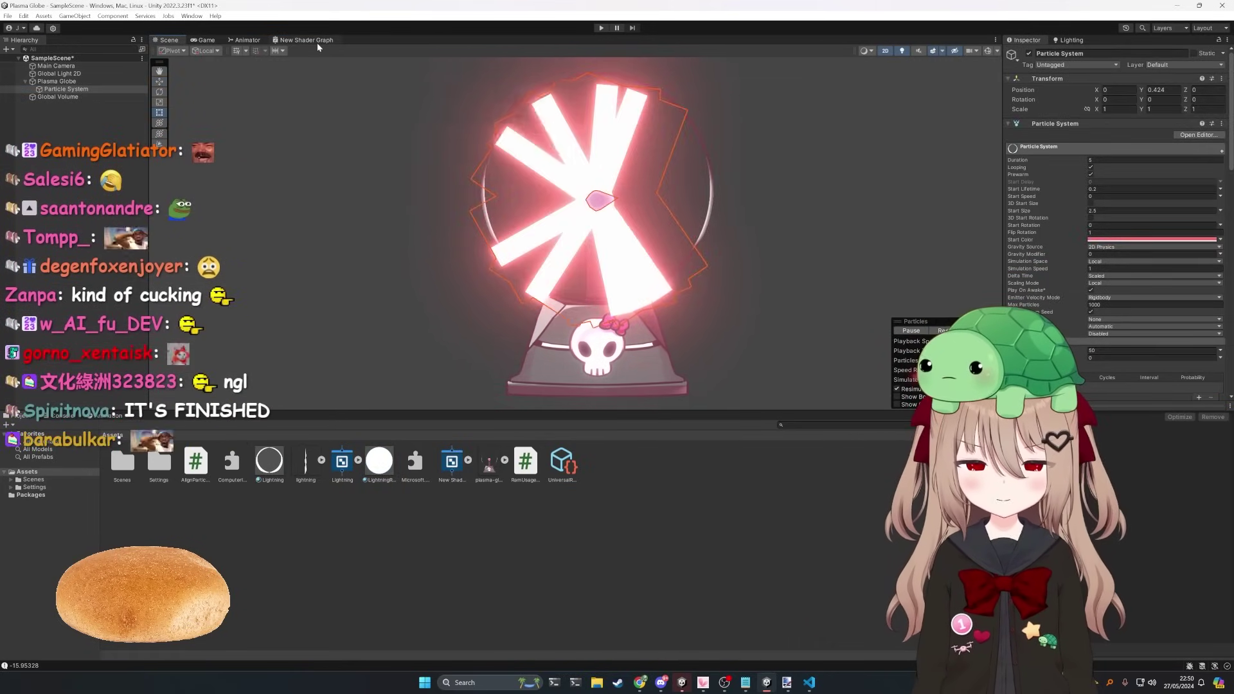
Step: Set the Rectangle node's width to 0.1 in the shader graph and save the asset
{"action": "left_click", "coordinate": [316, 41]}
{"action": "left_click", "coordinate": [474, 184]}
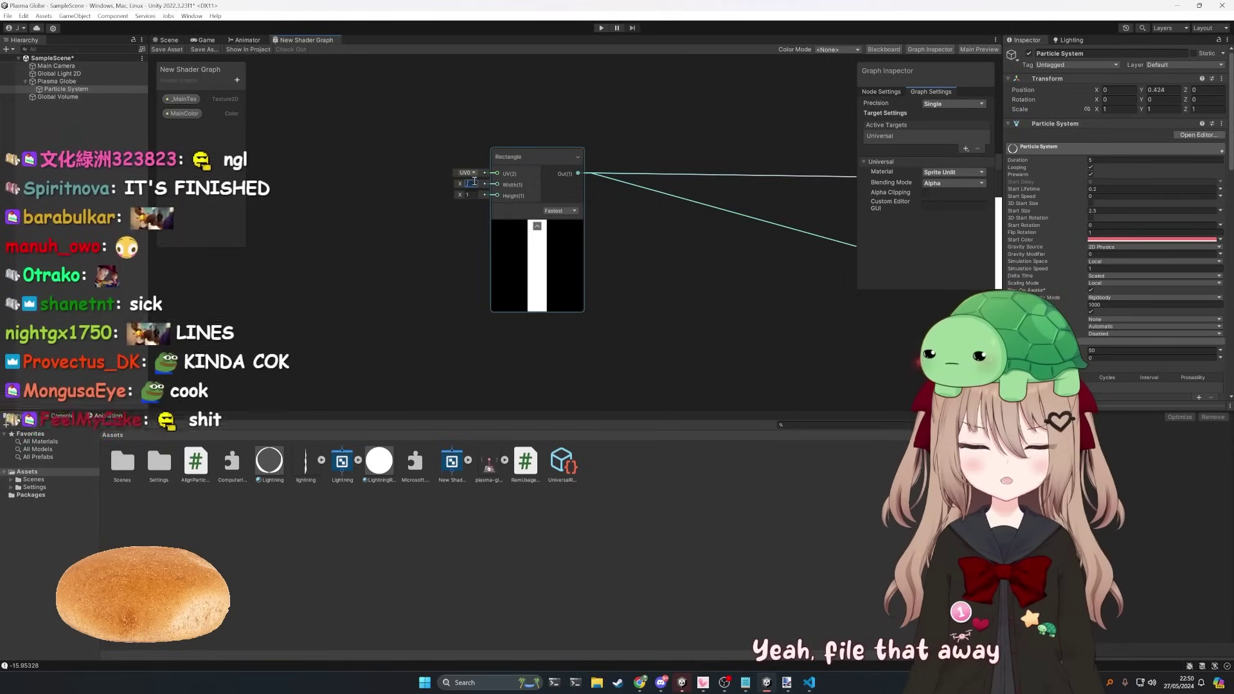
{"action": "type", "text": "0.1"}
{"action": "left_click", "coordinate": [165, 50]}
Step: Move the Rectangle node closer to the Multiply node in the shader graph
{"action": "scroll", "coordinate": [407, 212], "scroll_direction": "down", "scroll_amount": 6}
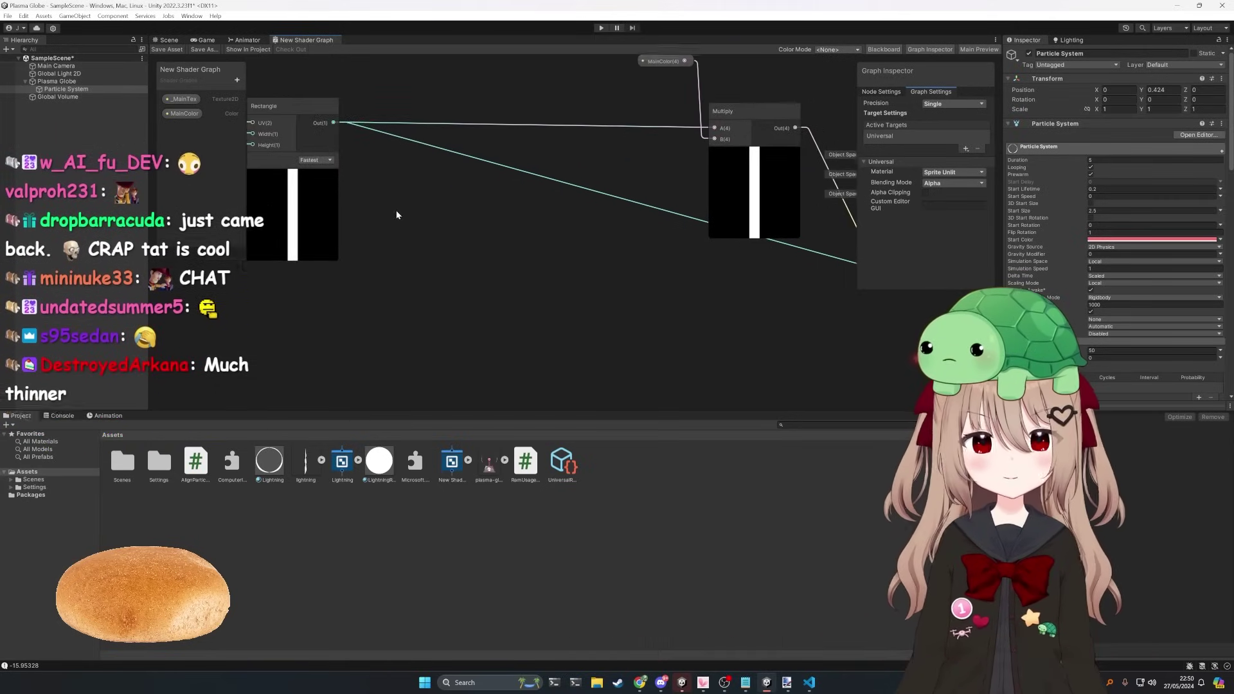
{"action": "left_click_drag", "start_coordinate": [376, 174], "coordinate": [519, 188]}
{"action": "scroll", "coordinate": [522, 283], "scroll_direction": "up", "scroll_amount": 8}
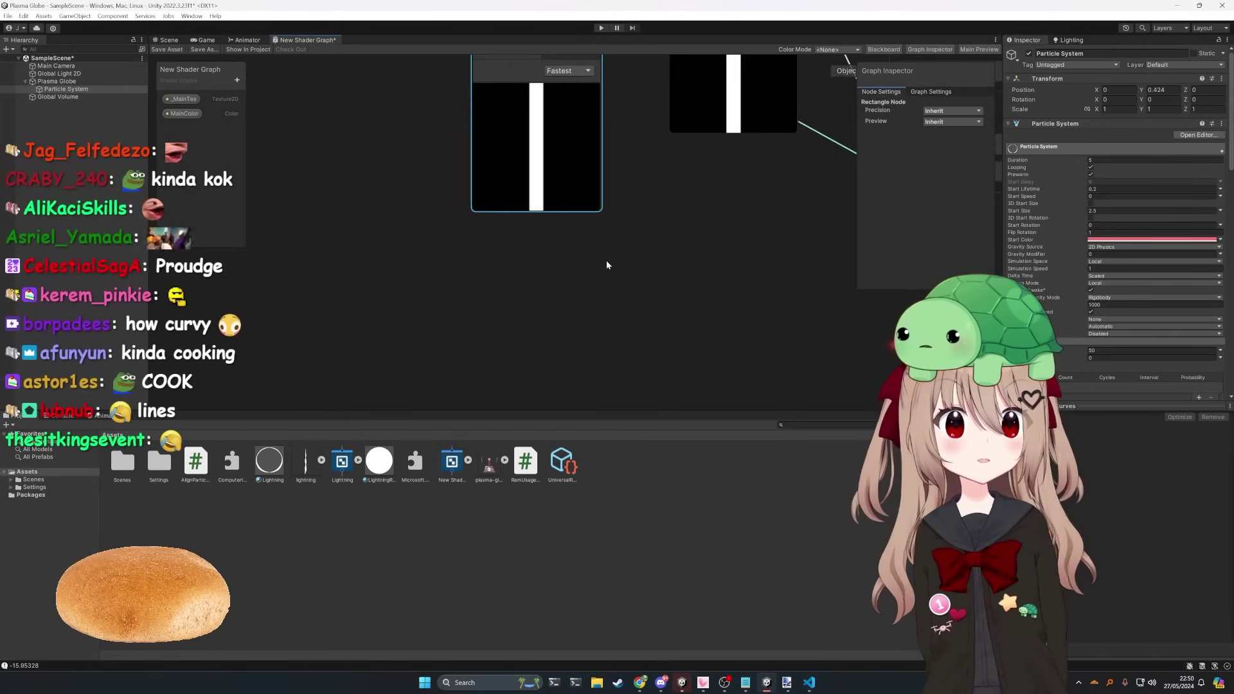
{"action": "middle_click_drag", "start_coordinate": [599, 263], "coordinate": [755, 360]}
{"action": "scroll", "coordinate": [415, 243], "scroll_direction": "down", "scroll_amount": 3}
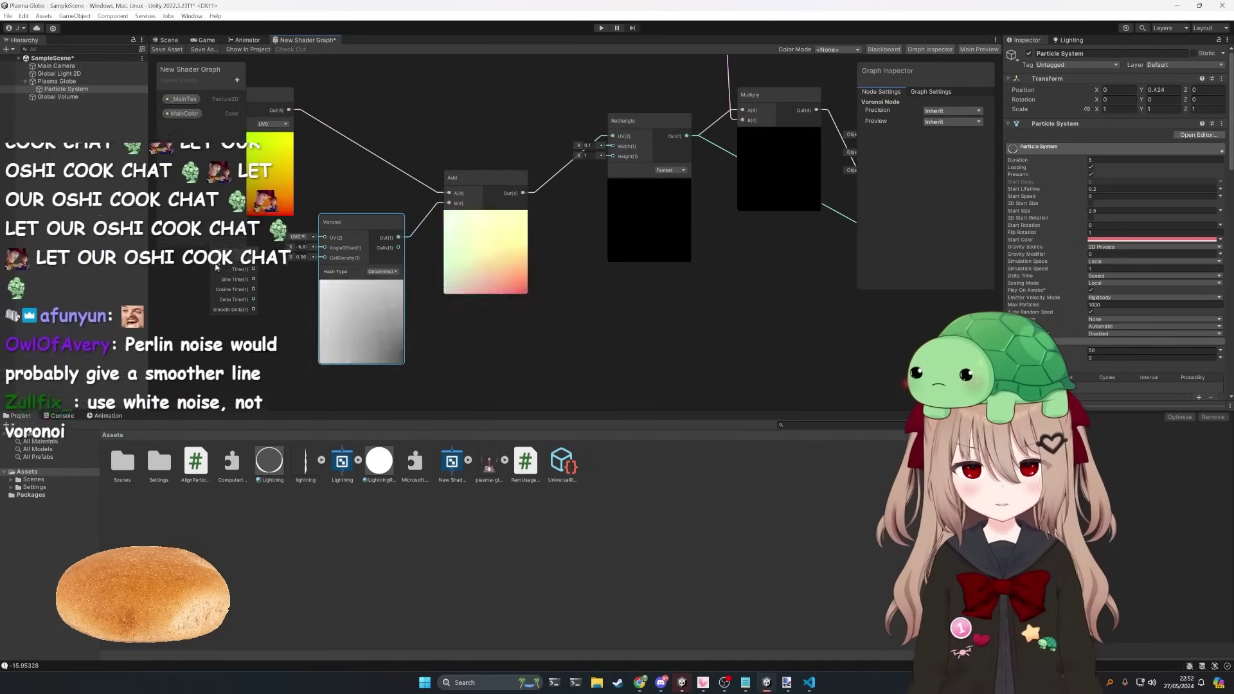
Step: Connect the Time node's Time output to the Voronoi node's AngleOffset, save the graph and preview it in the scene
{"action": "left_click_drag", "start_coordinate": [216, 267], "coordinate": [302, 251]}
{"action": "middle_click_drag", "start_coordinate": [252, 270], "coordinate": [272, 270]}
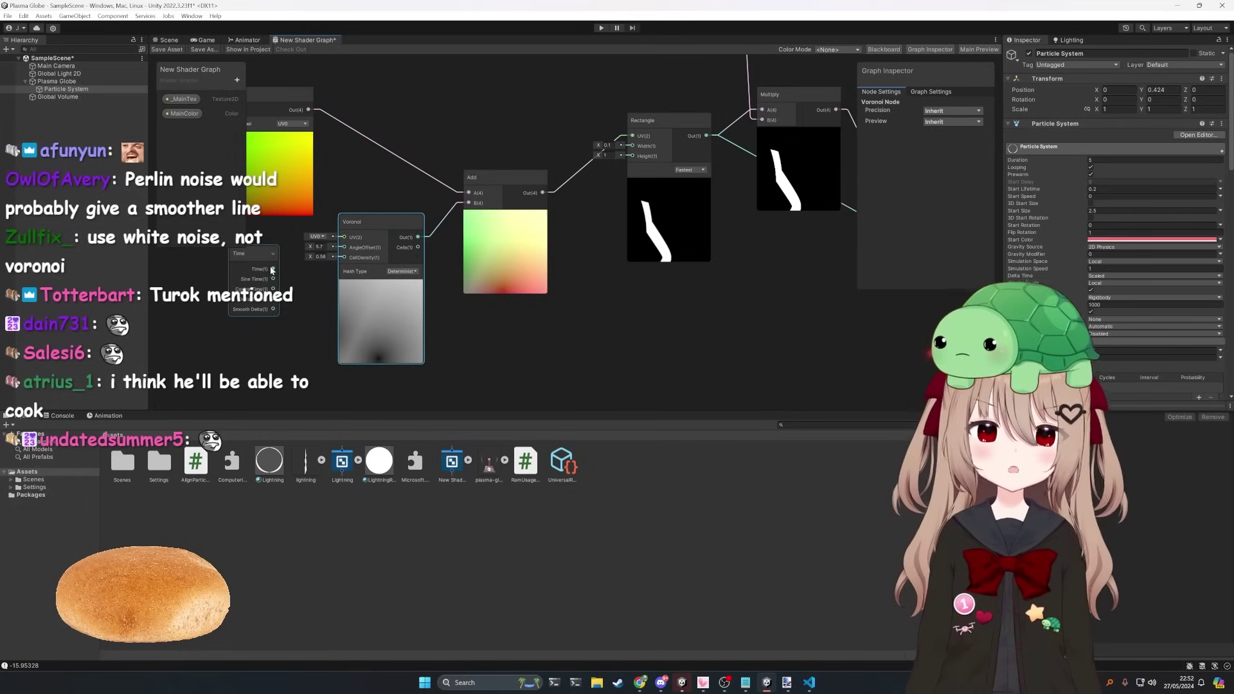
{"action": "left_click_drag", "start_coordinate": [341, 250], "coordinate": [344, 247]}
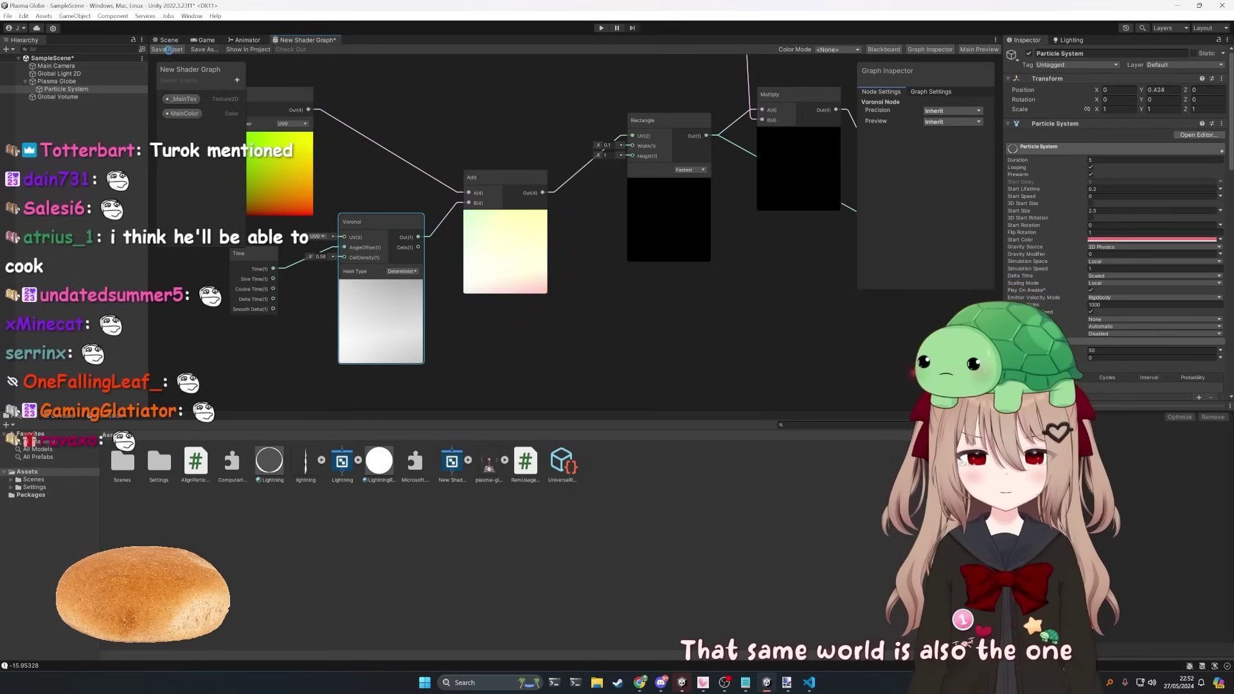
{"action": "key", "text": "ctrl+s"}
{"action": "left_click", "coordinate": [170, 41]}
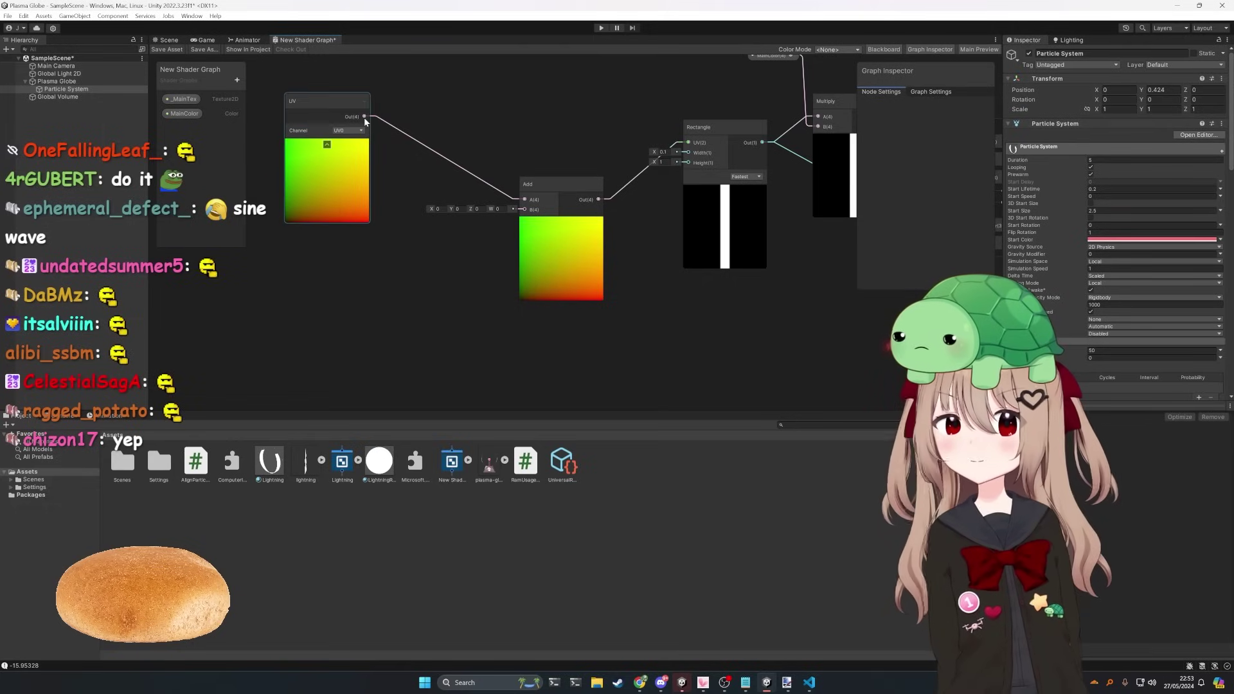
Step: Delete the Add node between UV and Rectangle and browse the Math and Procedural node categories for a replacement
{"action": "left_click", "coordinate": [560, 186]}
{"action": "key", "text": "Delete"}
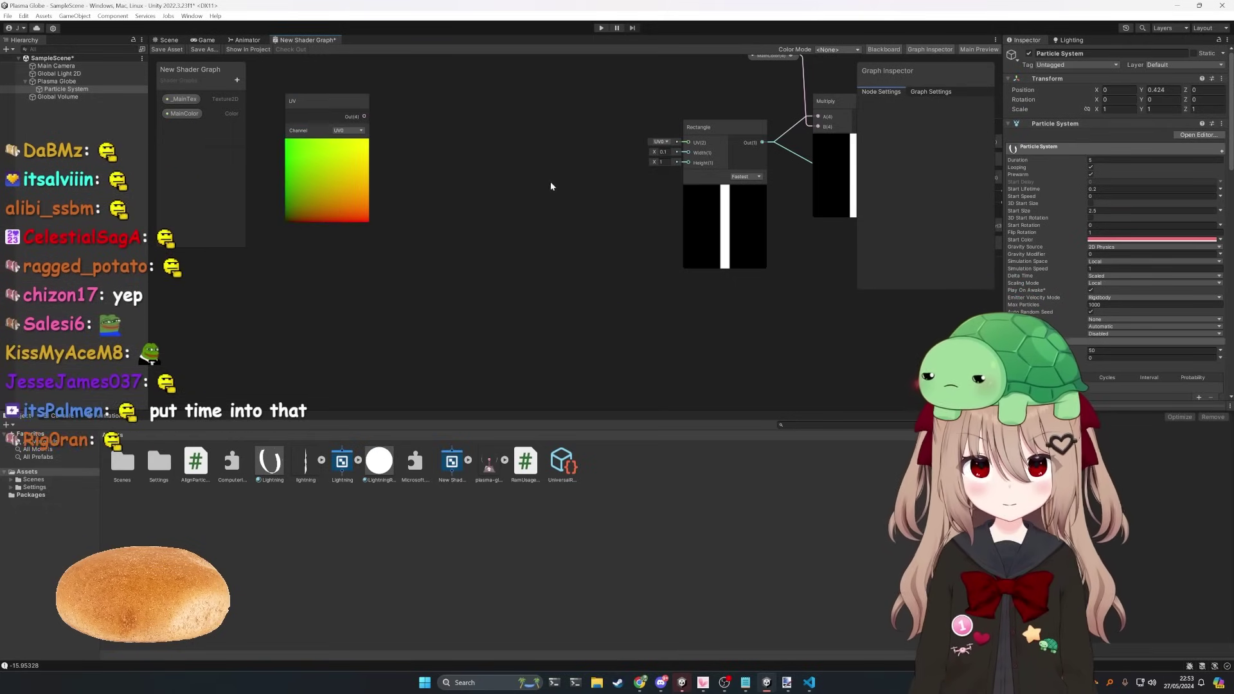
{"action": "key", "text": "space"}
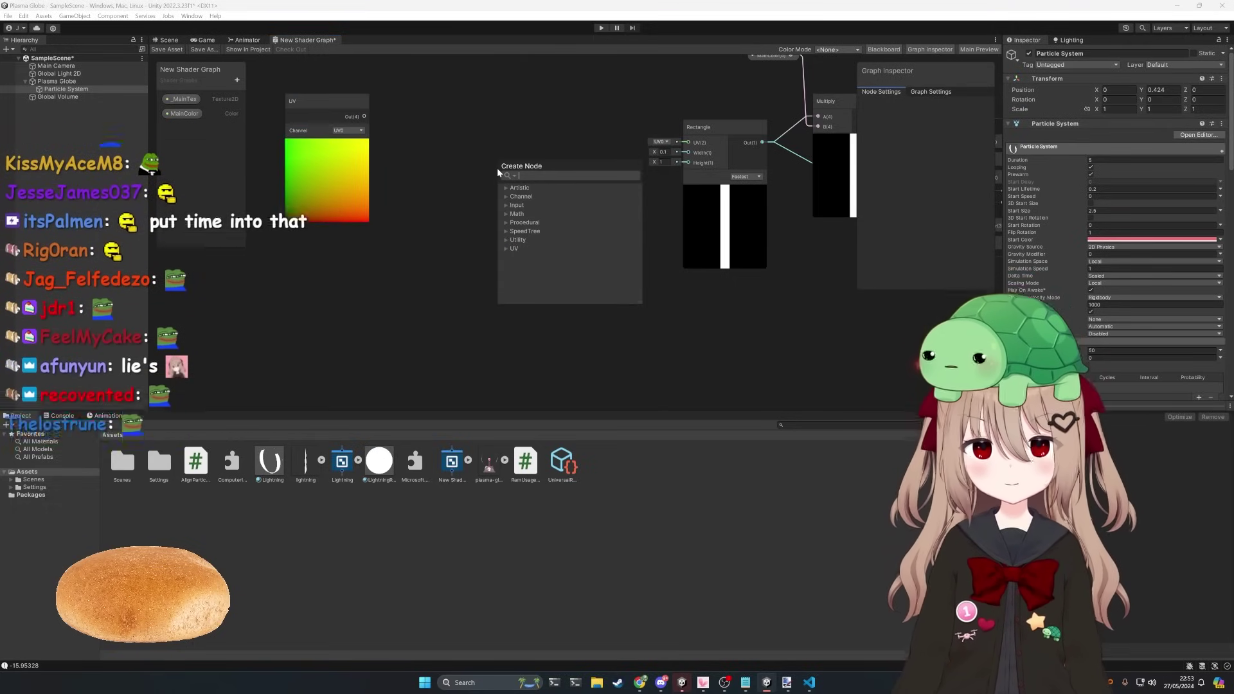
{"action": "left_click", "coordinate": [507, 214]}
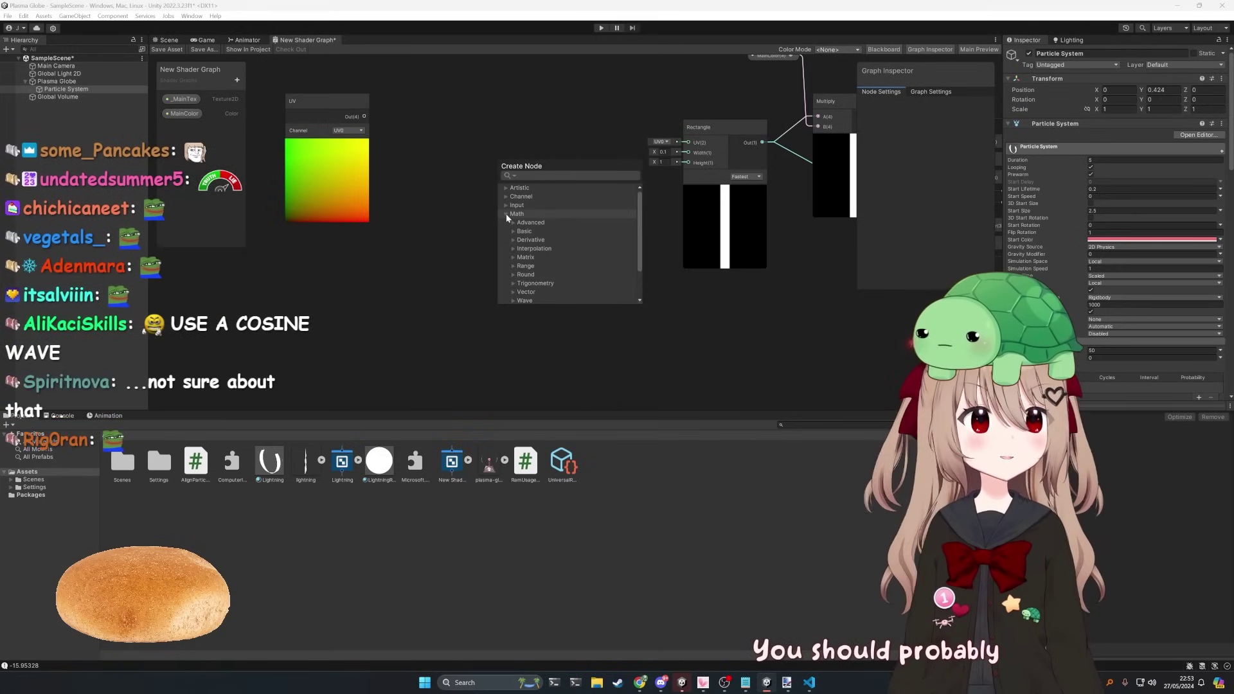
{"action": "scroll", "coordinate": [520, 237], "scroll_direction": "down", "scroll_amount": 1}
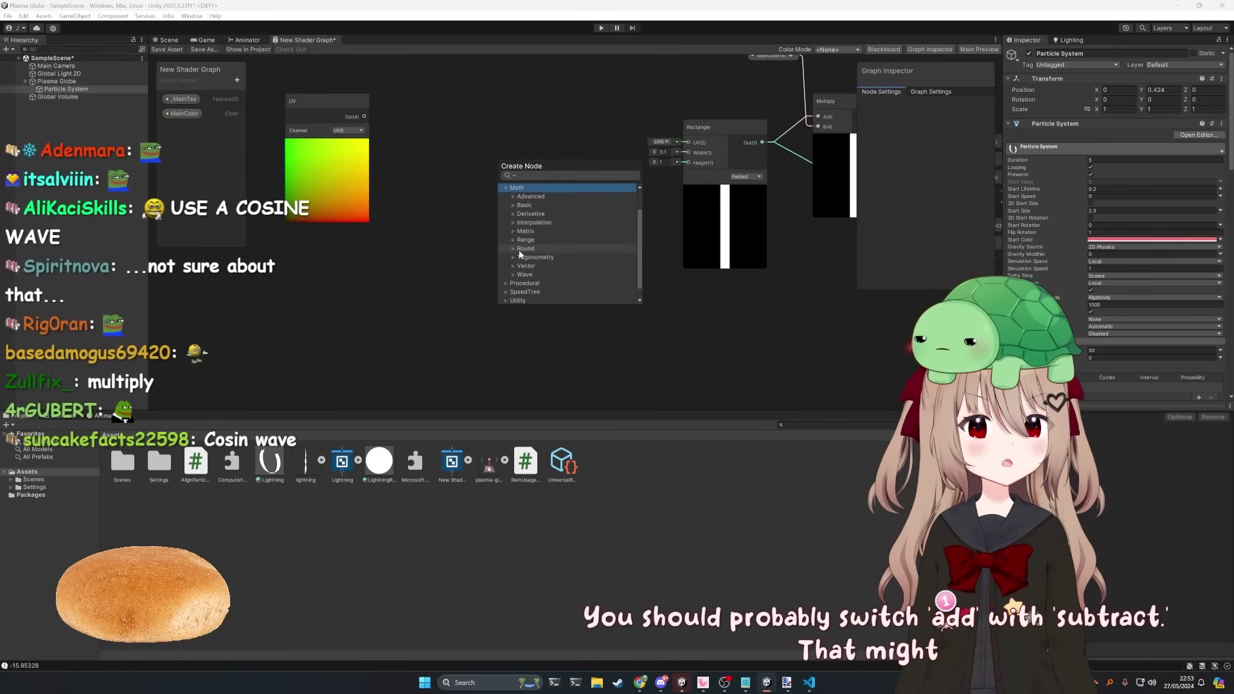
{"action": "left_click", "coordinate": [512, 248]}
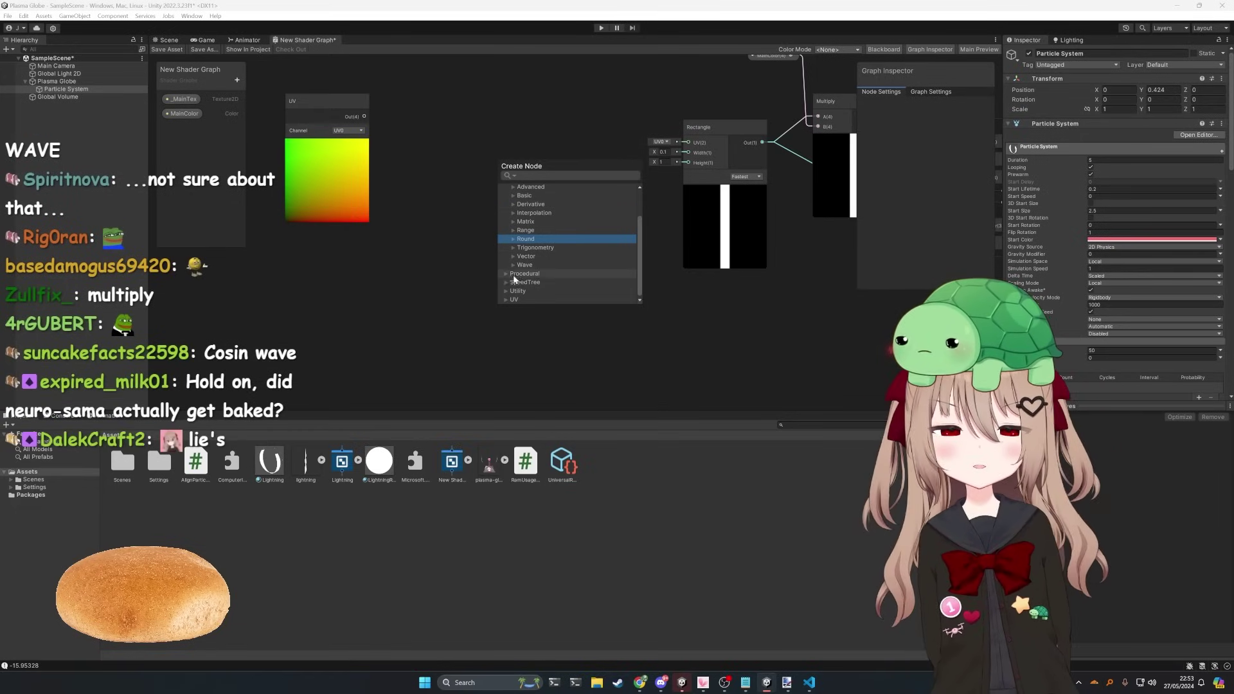
{"action": "left_click", "coordinate": [537, 265]}
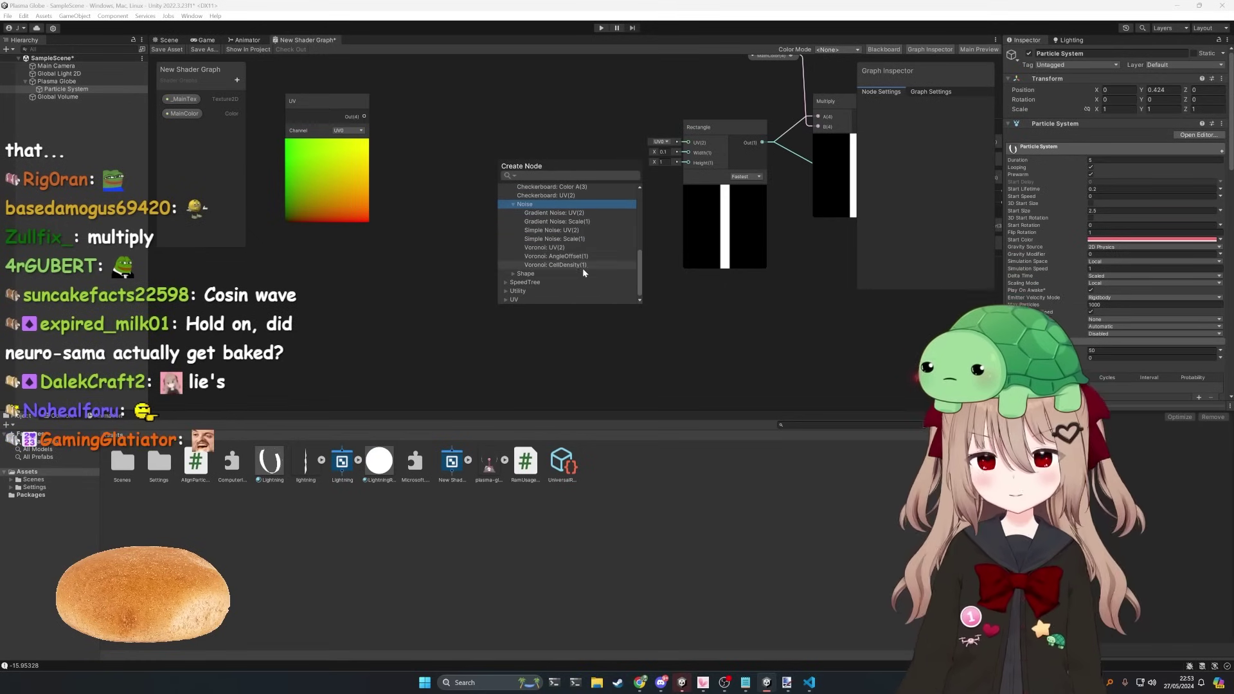
{"action": "left_click", "coordinate": [514, 274]}
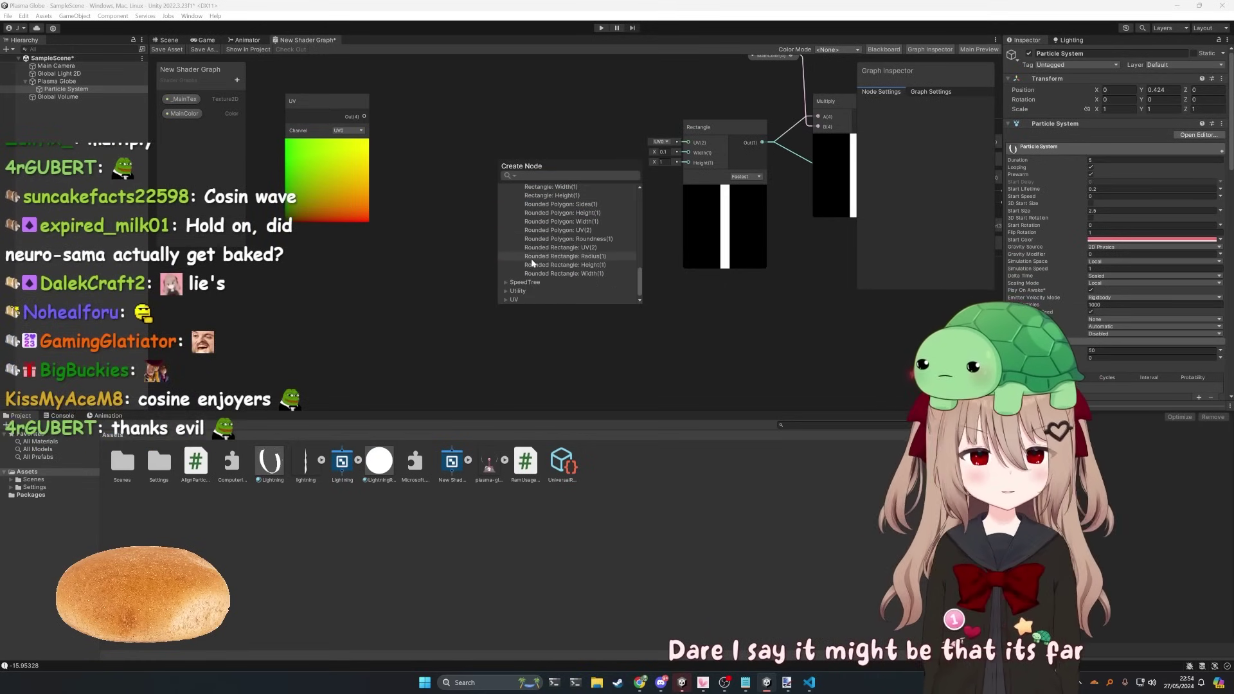
{"action": "left_click", "coordinate": [507, 283]}
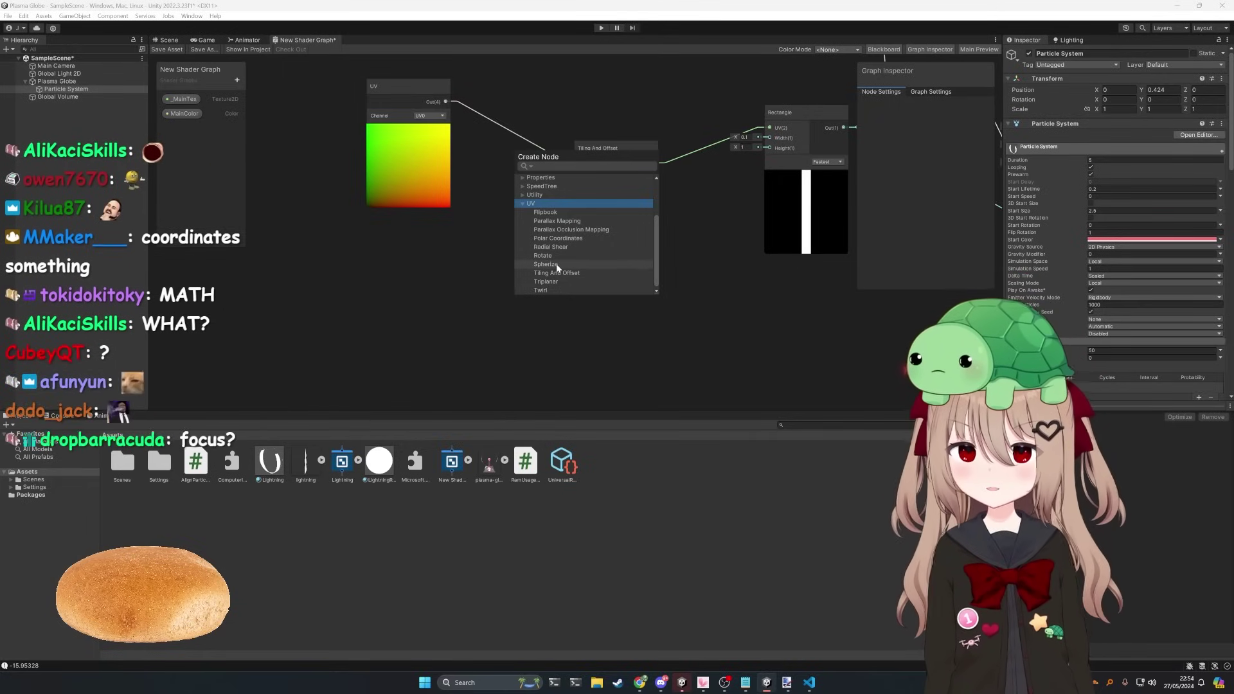
Step: Replace the Tiling And Offset node with a Spherize node placed ahead of the Rectangle node
{"action": "left_click", "coordinate": [556, 265]}
{"action": "left_click_drag", "start_coordinate": [559, 322], "coordinate": [628, 232]}
{"action": "left_click", "coordinate": [622, 144]}
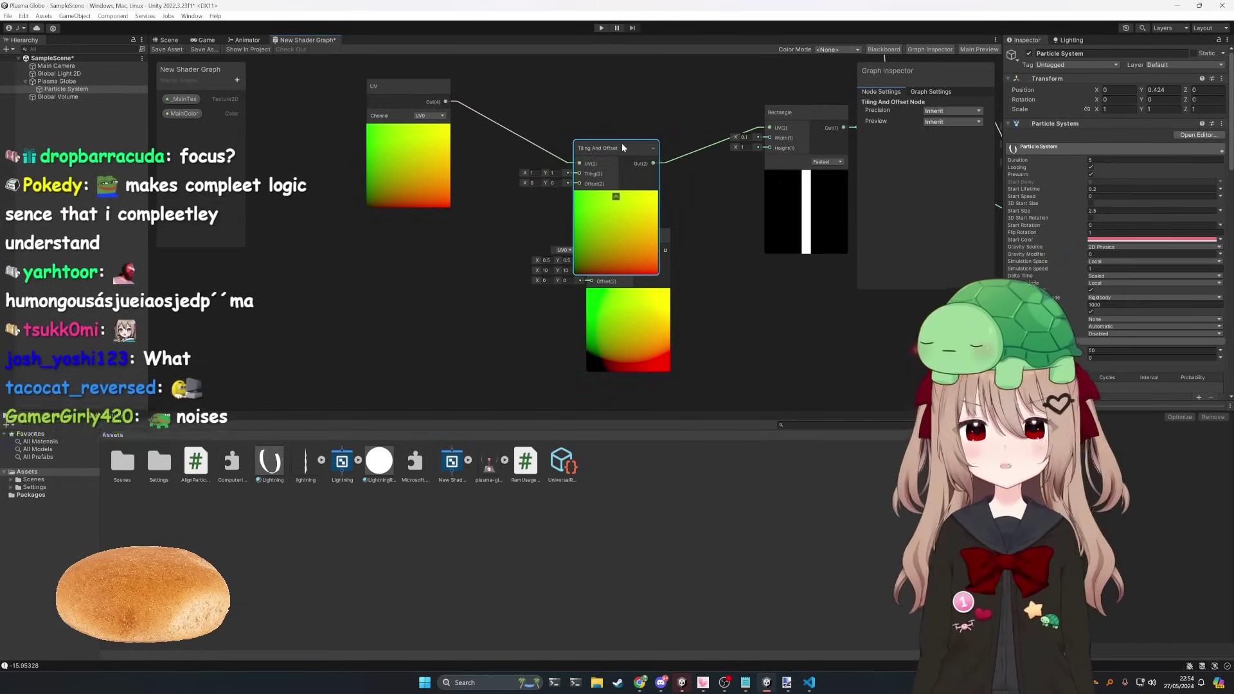
{"action": "key", "text": "Delete"}
{"action": "middle_click_drag", "start_coordinate": [685, 214], "coordinate": [651, 204]}
{"action": "left_click_drag", "start_coordinate": [591, 218], "coordinate": [569, 167]}
{"action": "left_click_drag", "start_coordinate": [610, 188], "coordinate": [611, 189]}
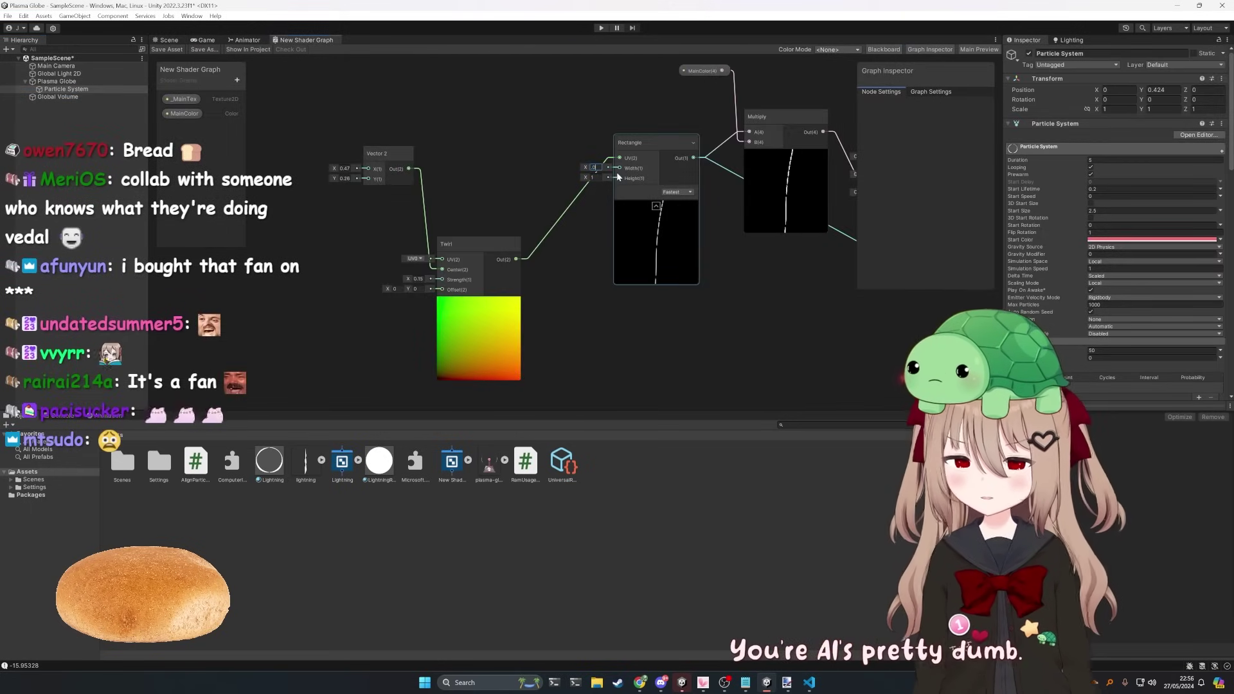
Step: Adjust the Rectangle node's width, save the shader graph and preview the thin arcs in the scene
{"action": "type", "text": "1"}
{"action": "key", "text": "Return"}
{"action": "left_click", "coordinate": [167, 49]}
{"action": "left_click", "coordinate": [168, 40]}
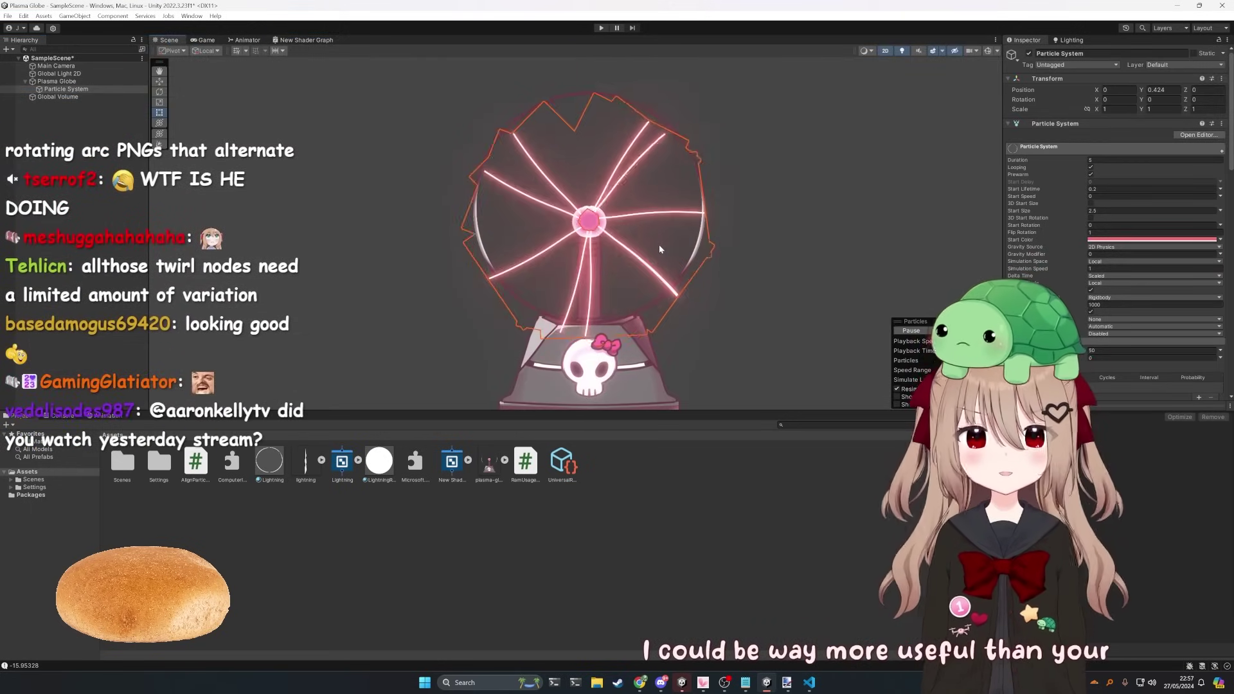
Step: Change the Particle System's Start Color to a saturated blue-purple
{"action": "left_click", "coordinate": [393, 463]}
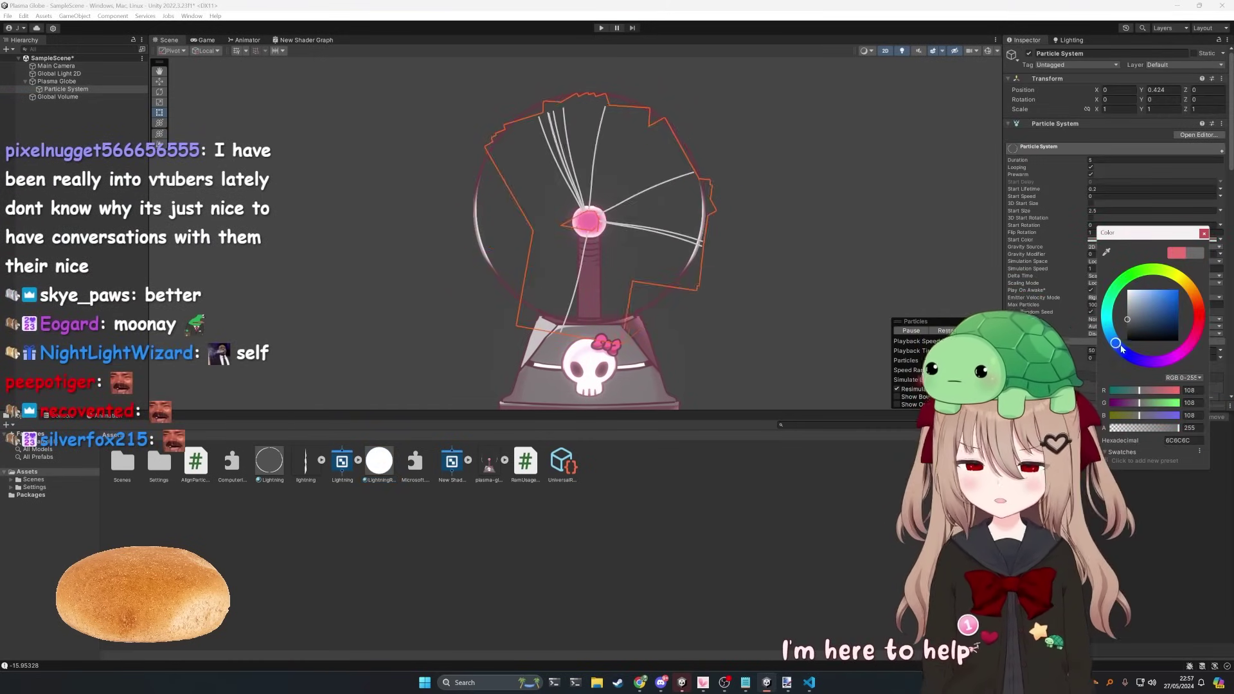
{"action": "mouse_move", "coordinate": [1121, 345]}
{"action": "left_mouse_down"}
{"action": "mouse_move", "coordinate": [1150, 360]}
{"action": "mouse_move", "coordinate": [1109, 329]}
{"action": "mouse_move", "coordinate": [1131, 300]}
{"action": "mouse_move", "coordinate": [1179, 291]}
{"action": "left_mouse_up"}
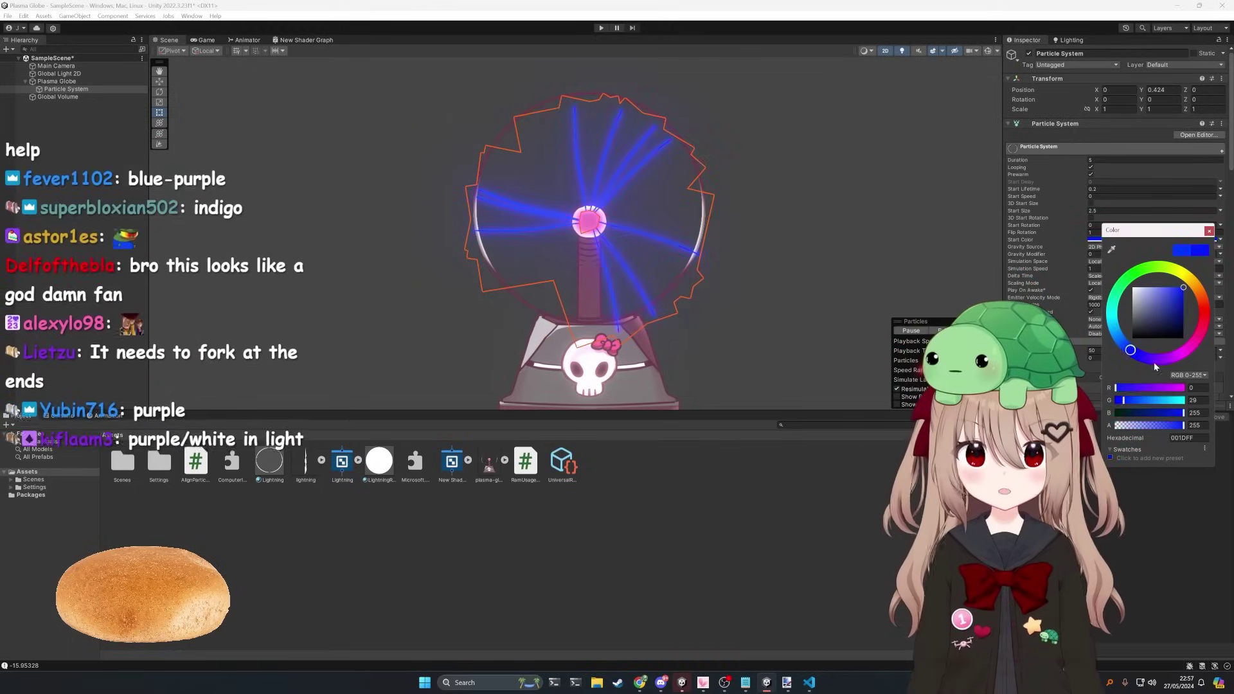
{"action": "left_click_drag", "start_coordinate": [1159, 367], "coordinate": [1143, 363]}
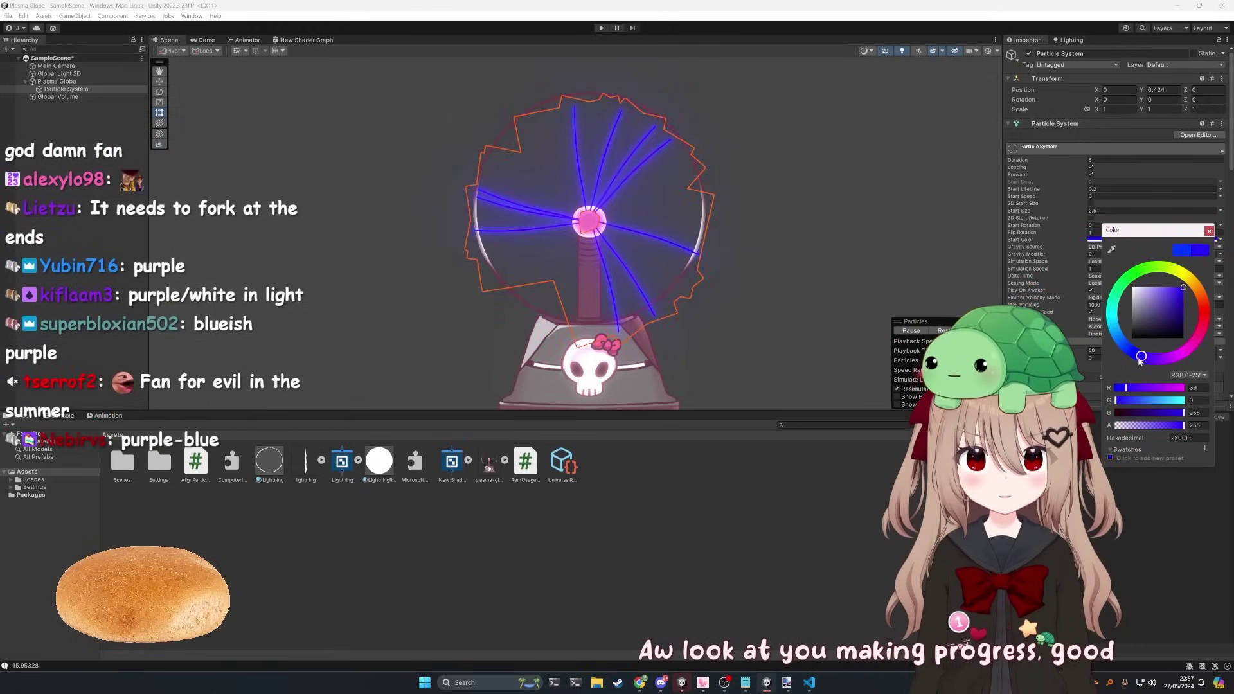
Step: Switch to the Game view and set the Main Camera's background colour to black
{"action": "left_click", "coordinate": [207, 43]}
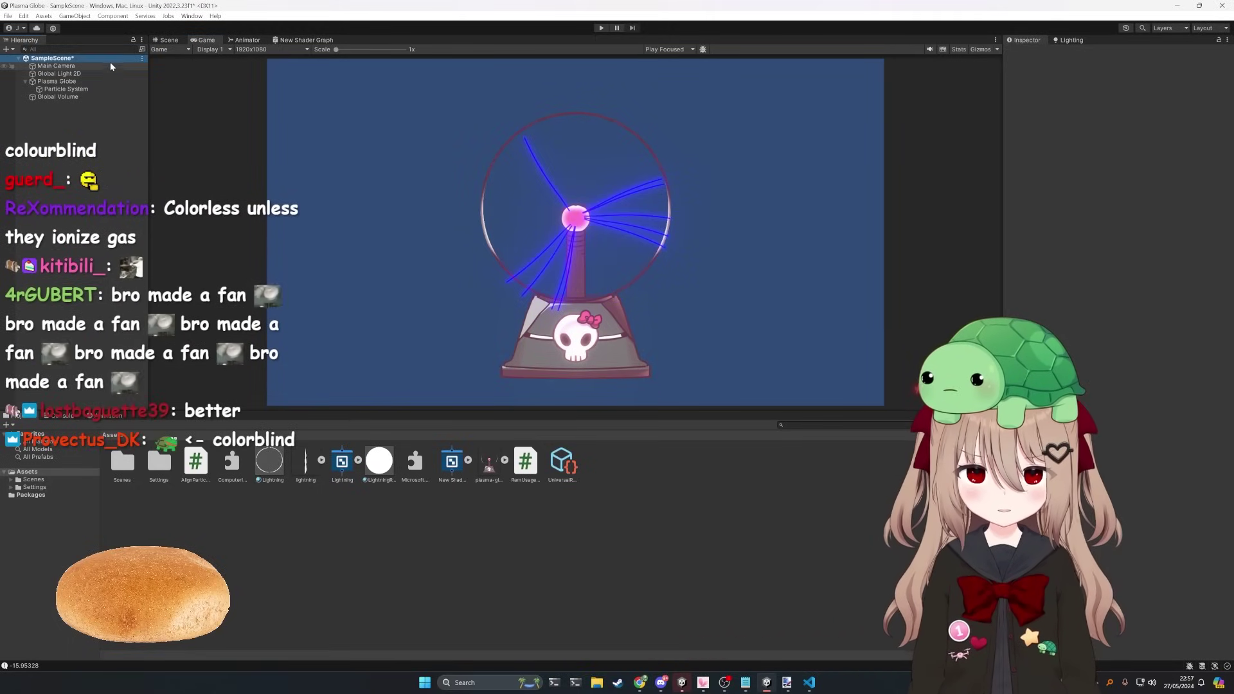
{"action": "left_click", "coordinate": [110, 65]}
{"action": "left_click", "coordinate": [1134, 388]}
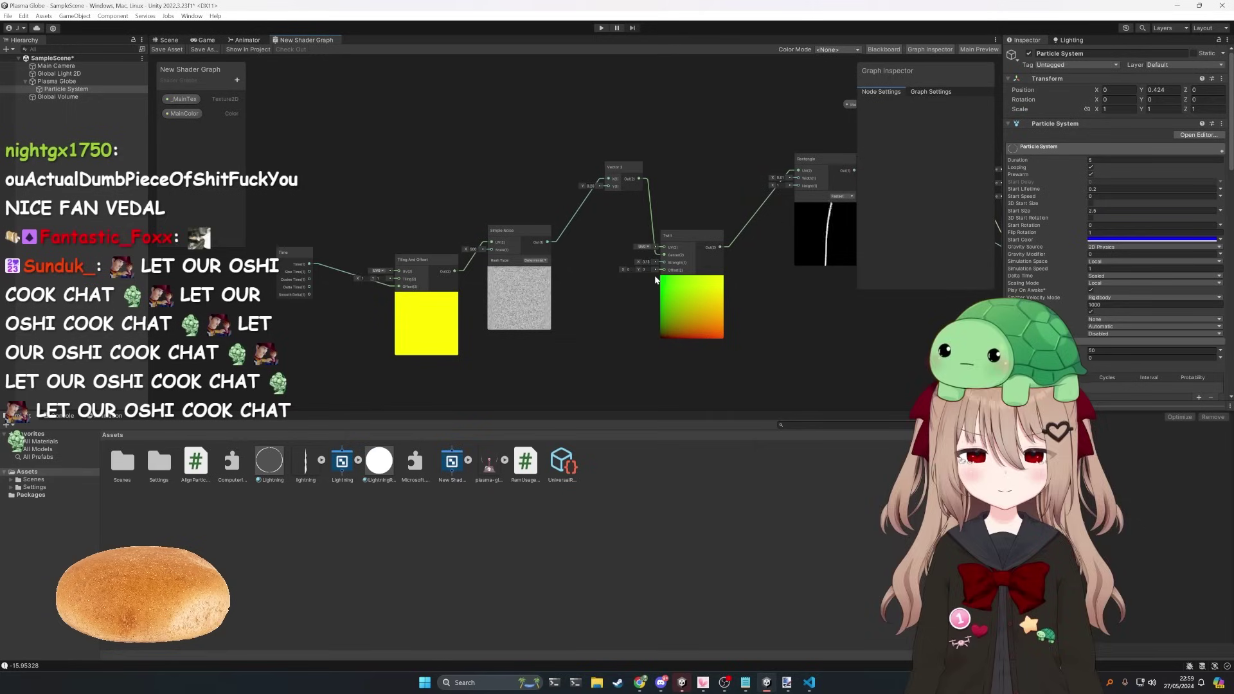
Step: Preview the glowing arcs in the Game view and review the Particle System's main settings
{"action": "left_click", "coordinate": [204, 41]}
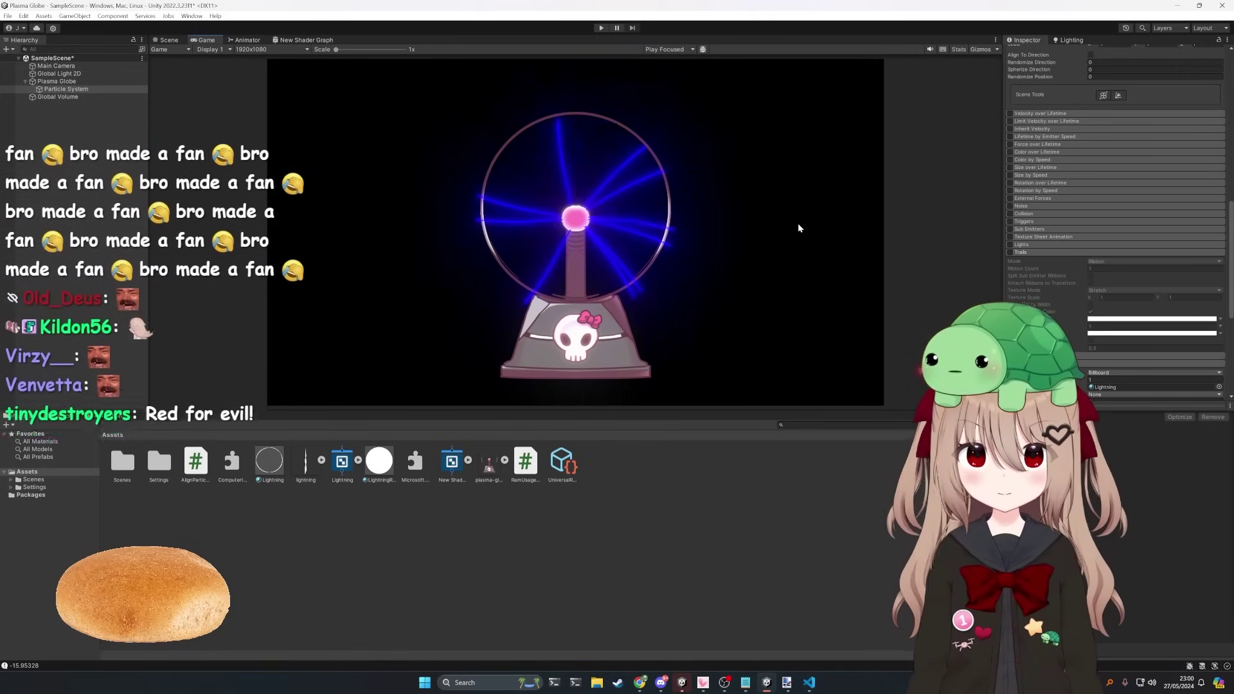
{"action": "scroll", "coordinate": [1027, 261], "scroll_direction": "up", "scroll_amount": 3}
{"action": "scroll", "coordinate": [1028, 261], "scroll_direction": "up", "scroll_amount": 10}
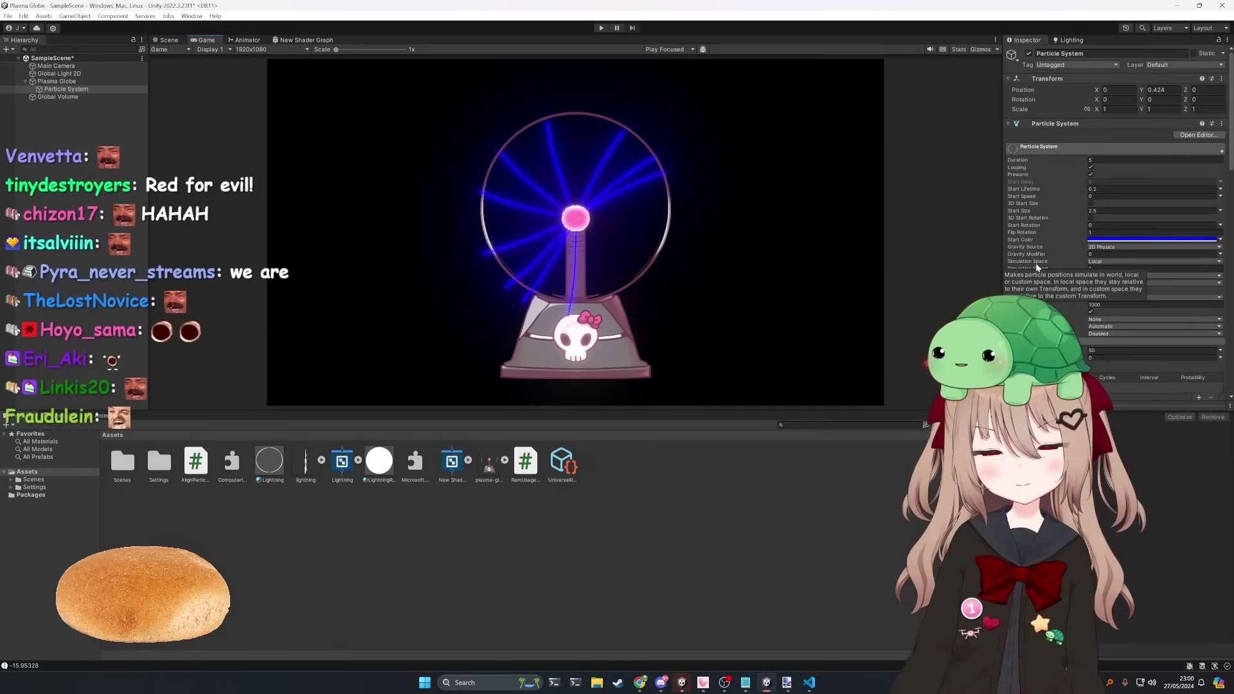
{"action": "left_click", "coordinate": [1009, 125]}
{"action": "left_click", "coordinate": [1009, 125]}
{"action": "left_click", "coordinate": [1009, 125]}
{"action": "left_click", "coordinate": [1009, 125]}
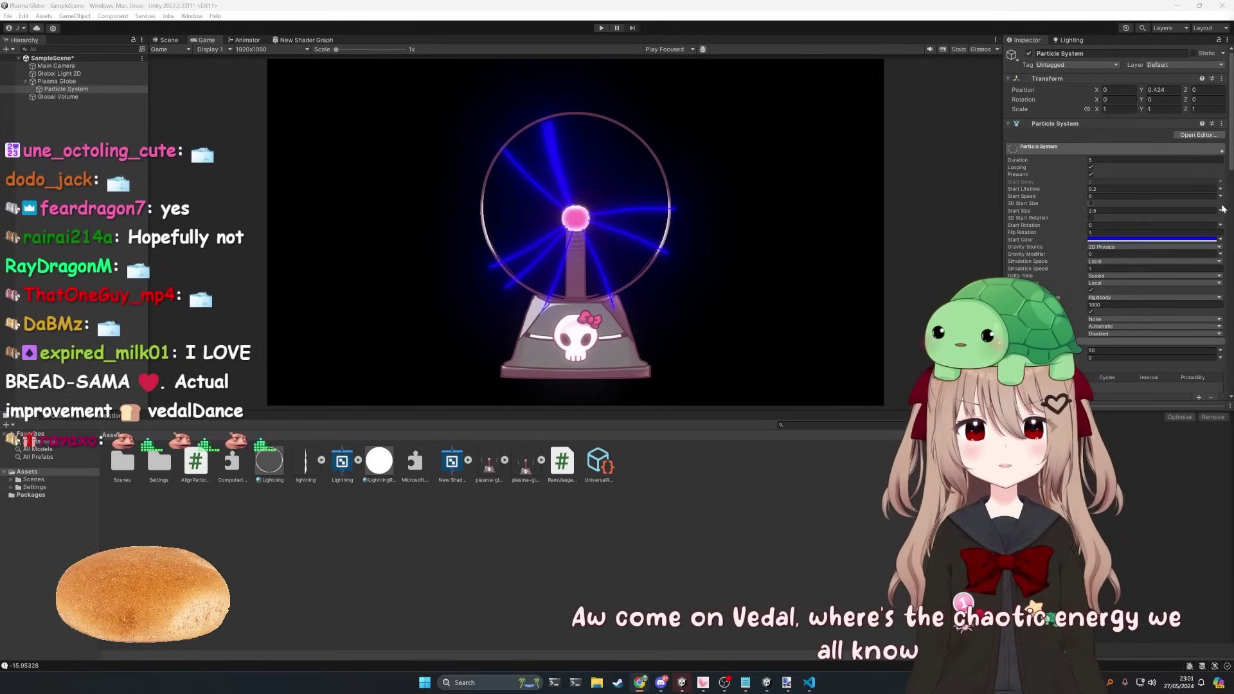
Step: Replace the Plasma Globe's sprite with the second plasma globe image from the project assets
{"action": "left_click", "coordinate": [64, 82]}
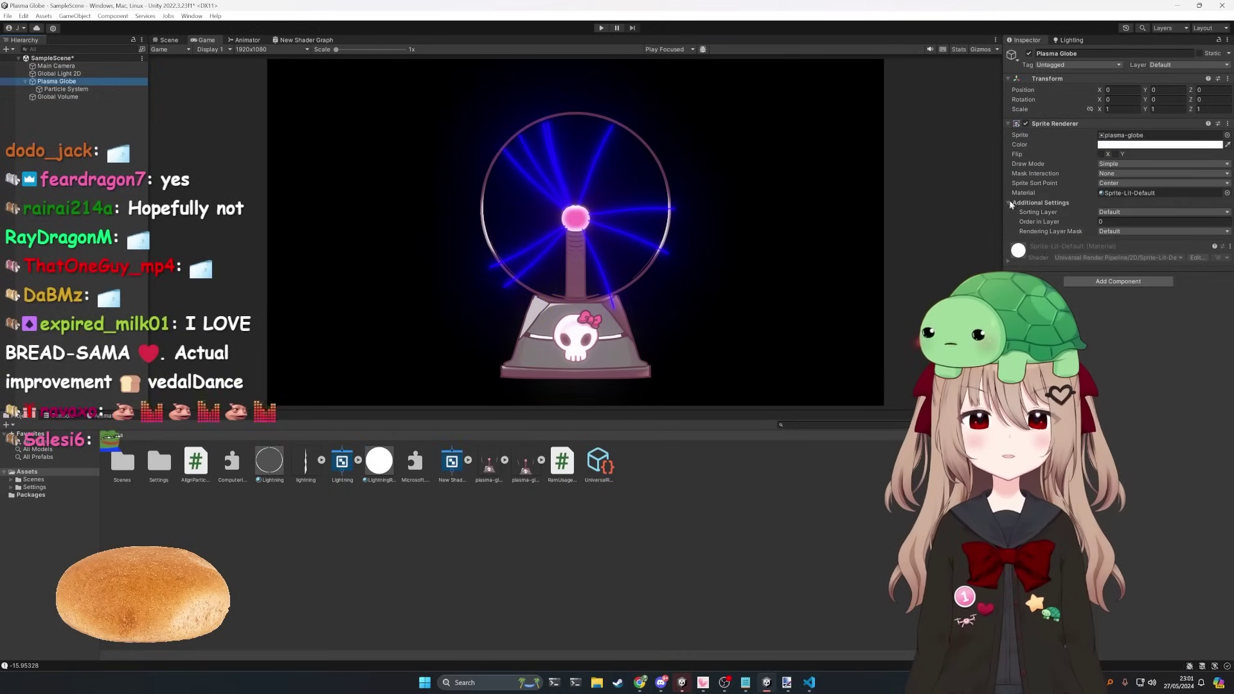
{"action": "left_click_drag", "start_coordinate": [527, 464], "coordinate": [1120, 136]}
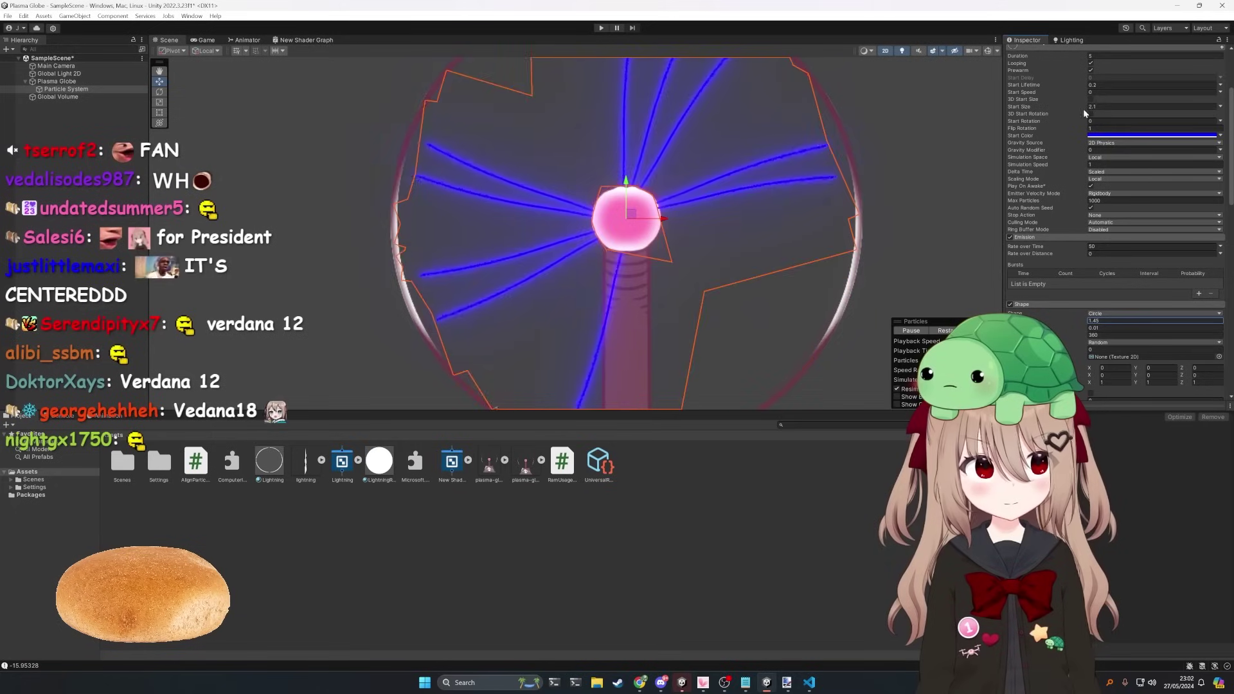
Step: Set the Particle System's Start Size to 2.2 and fine-tune the radius of its circular emitter shape
{"action": "key", "text": "BackSpace"}
{"action": "type", "text": "3"}
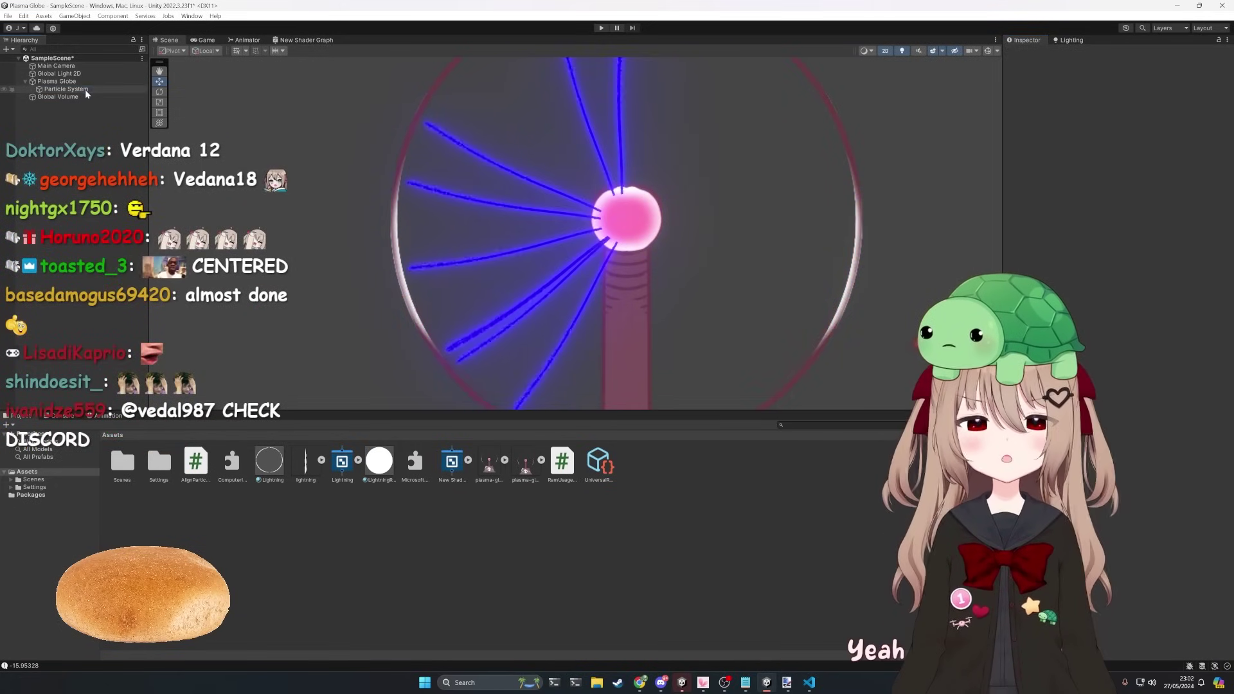
{"action": "left_click", "coordinate": [85, 89]}
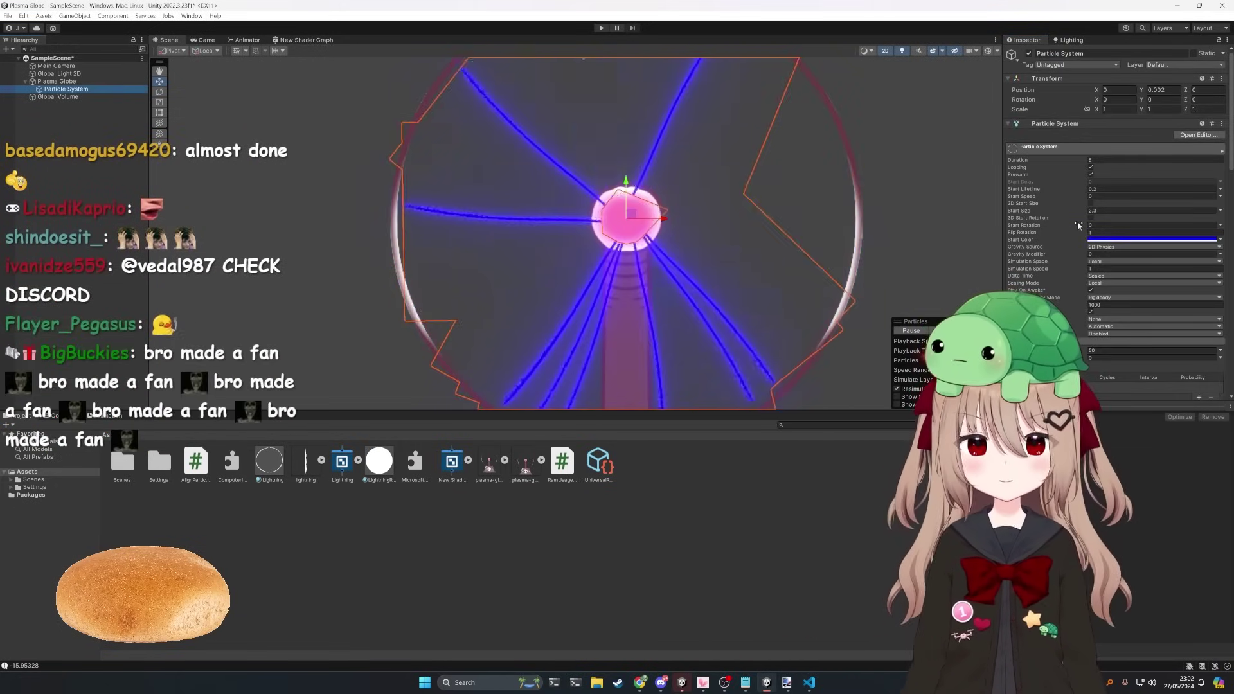
{"action": "left_click", "coordinate": [1100, 210]}
{"action": "type", "text": "2.2"}
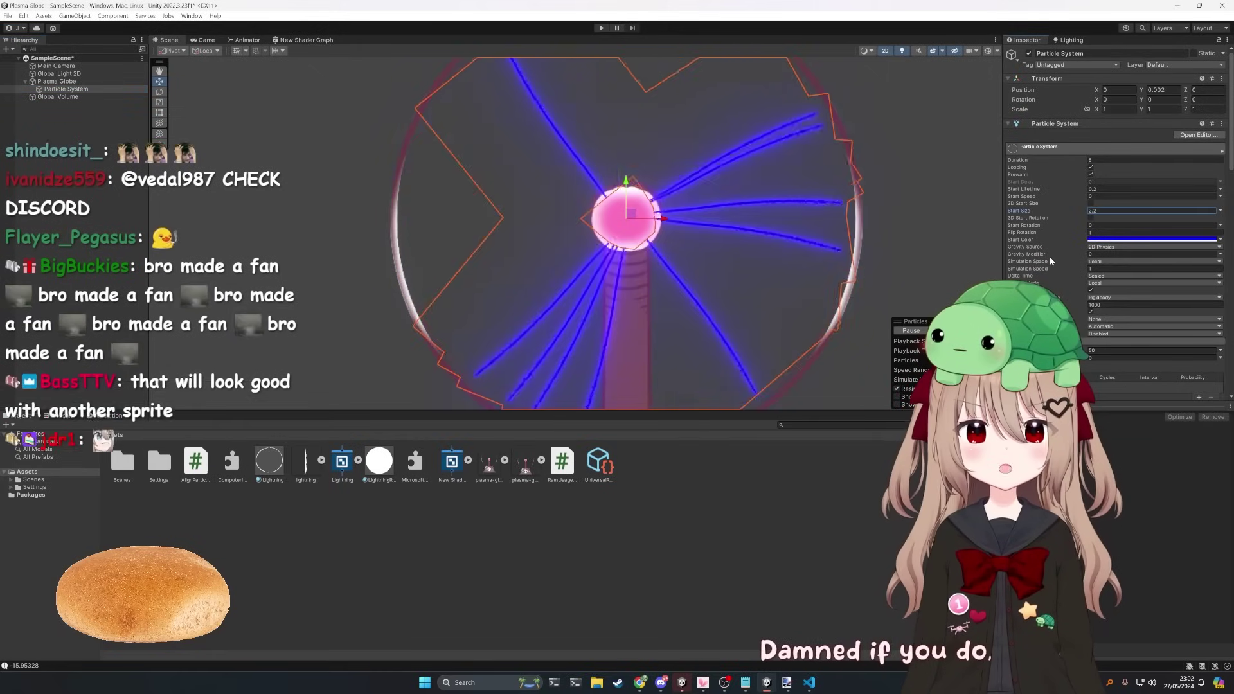
{"action": "scroll", "coordinate": [1052, 257], "scroll_direction": "down", "scroll_amount": 3}
{"action": "left_click_drag", "start_coordinate": [1081, 324], "coordinate": [1082, 320]}
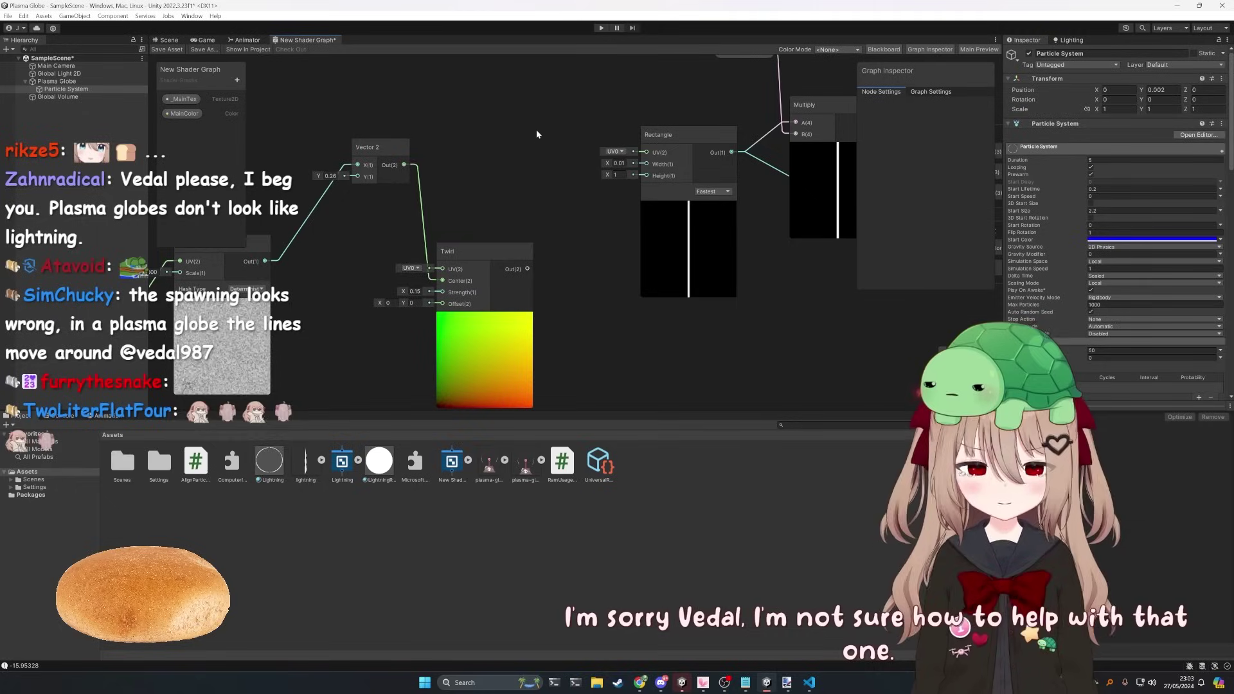
Step: Check the arcs in the Scene view and study the muted YouTube video "Plasma globe 4K - UltraHD" as a motion reference
{"action": "left_click", "coordinate": [168, 40]}
{"action": "left_click", "coordinate": [219, 166]}
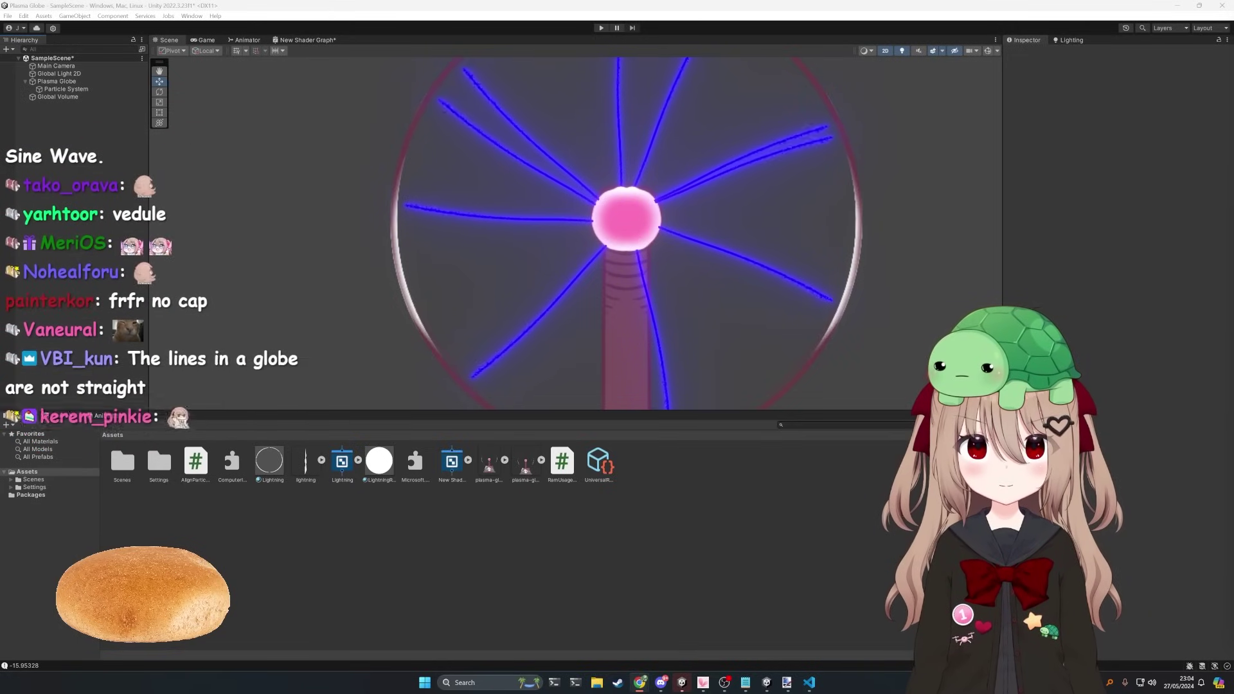
{"action": "left_click_drag", "start_coordinate": [1233, 62], "coordinate": [602, 62]}
{"action": "left_click", "coordinate": [359, 377]}
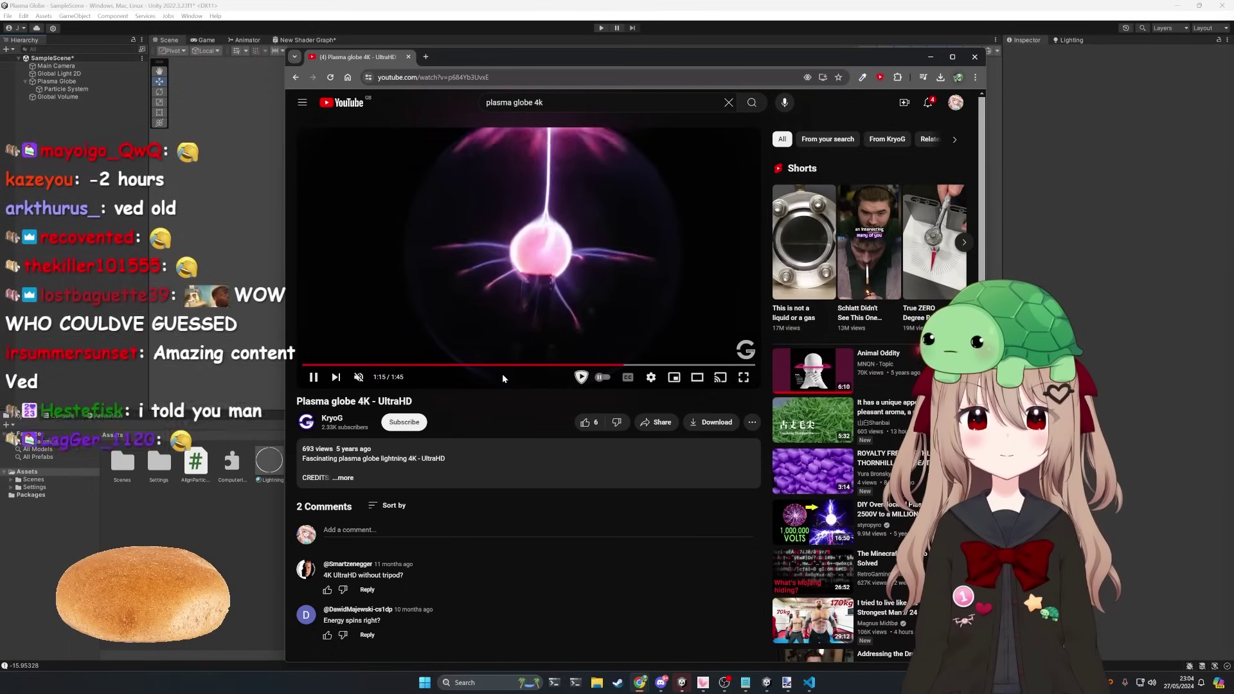
{"action": "left_click_drag", "start_coordinate": [600, 57], "coordinate": [607, 1]}
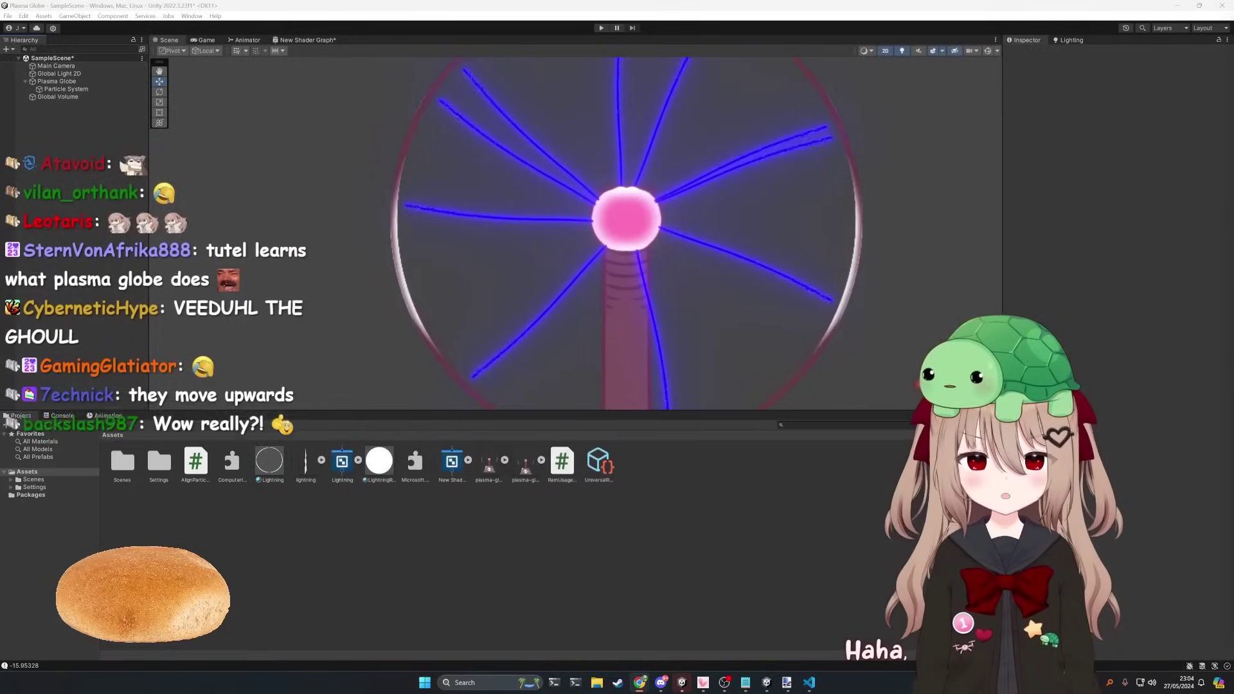
Step: Preview the selected Particle System in the Game view and open its Start Lifetime for editing
{"action": "left_click", "coordinate": [66, 89]}
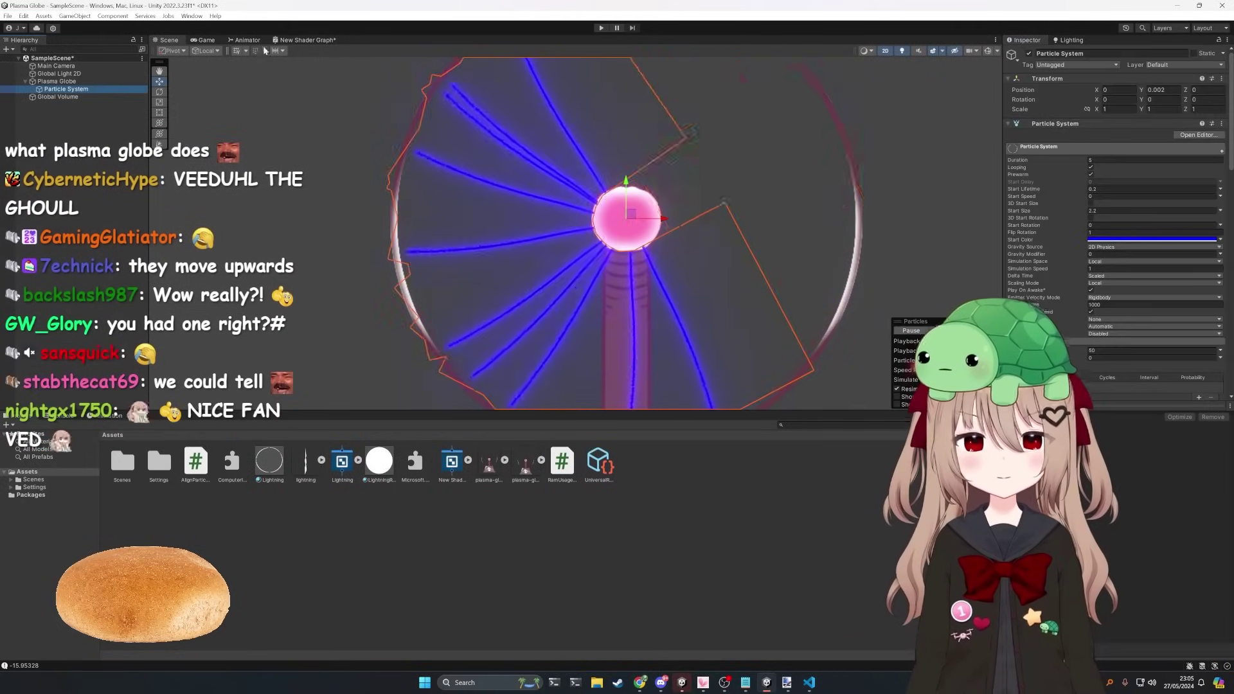
{"action": "left_click", "coordinate": [207, 40]}
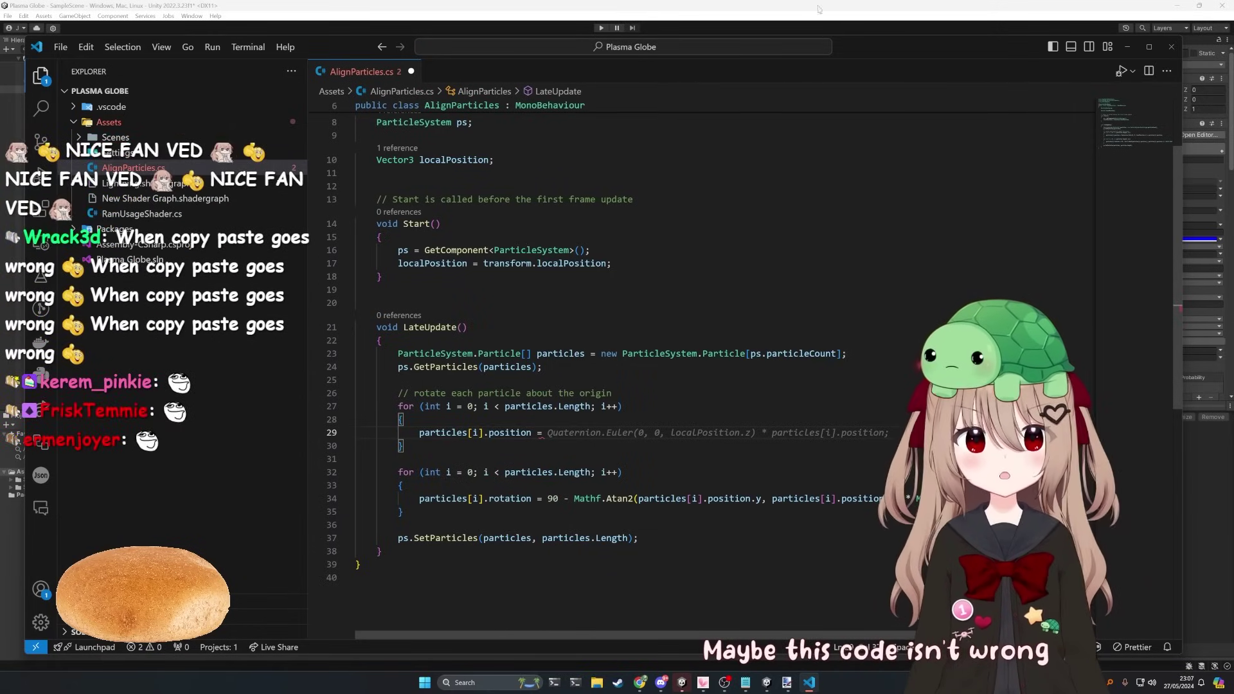
{"action": "left_click", "coordinate": [816, 29]}
{"action": "left_click", "coordinate": [1101, 189]}
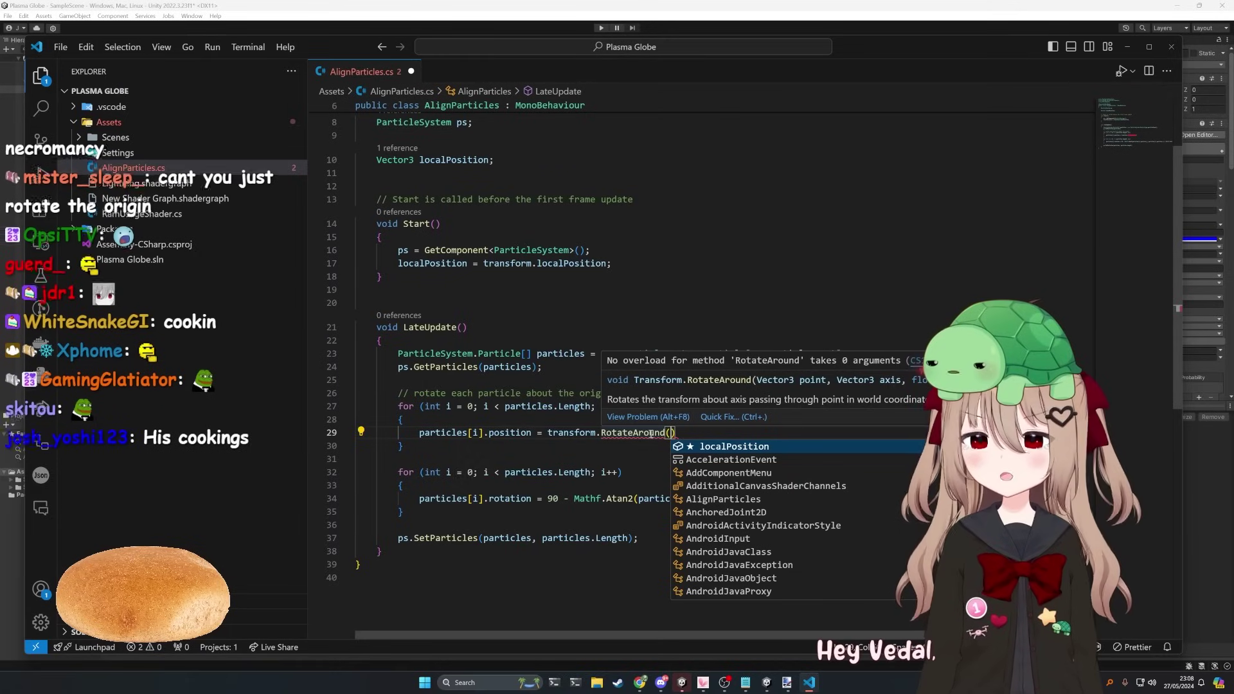
Step: In the AlignParticles rotation loop, declare float x and float y from particles[i].position and remove the transform.RotateAround() expression
{"action": "left_click", "coordinate": [652, 434]}
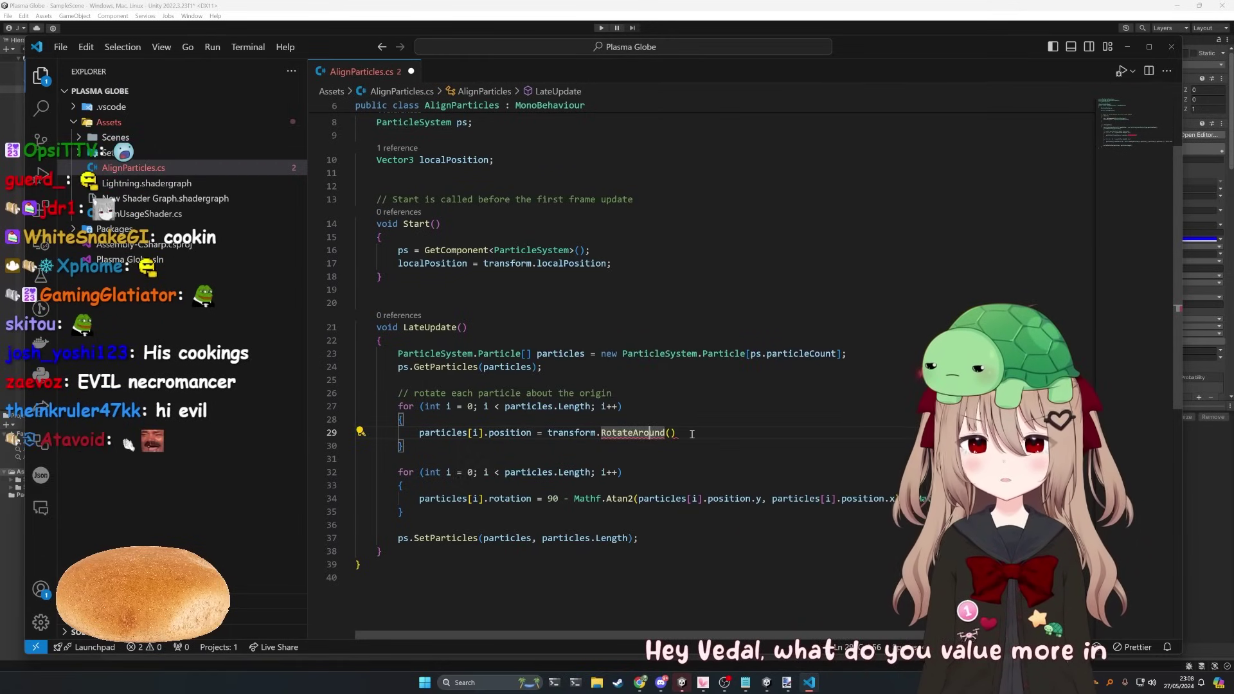
{"action": "left_click_drag", "start_coordinate": [692, 432], "coordinate": [561, 421]}
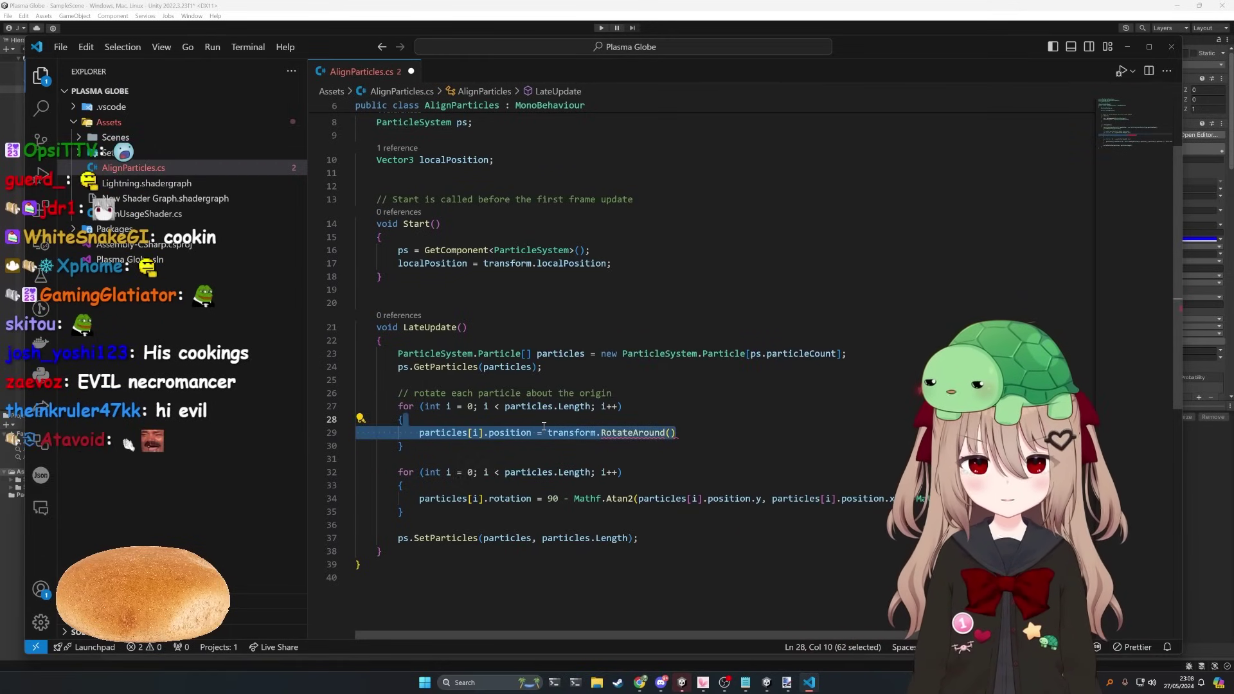
{"action": "key", "text": "Return"}
{"action": "type", "text": "float x = particles[i].position.x;"}
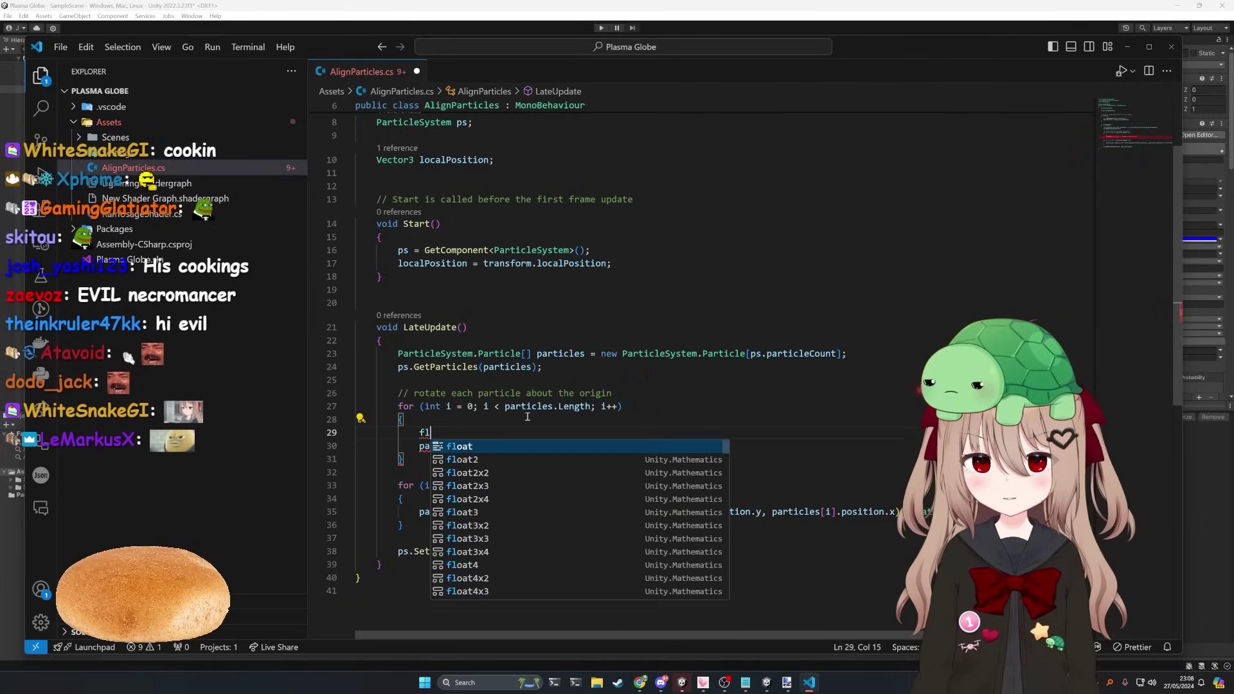
{"action": "key", "text": "Return"}
{"action": "type", "text": "float y = particles[i].position.y;"}
{"action": "left_click_drag", "start_coordinate": [700, 459], "coordinate": [546, 459]}
{"action": "key", "text": "BackSpace"}
Step: Try assigning each particle's position a suggested new Vector3 rotated by localPosition.z in degrees
{"action": "key", "text": "Tab"}
{"action": "left_click_drag", "start_coordinate": [691, 634], "coordinate": [879, 635]}
{"action": "left_click", "coordinate": [777, 477]}
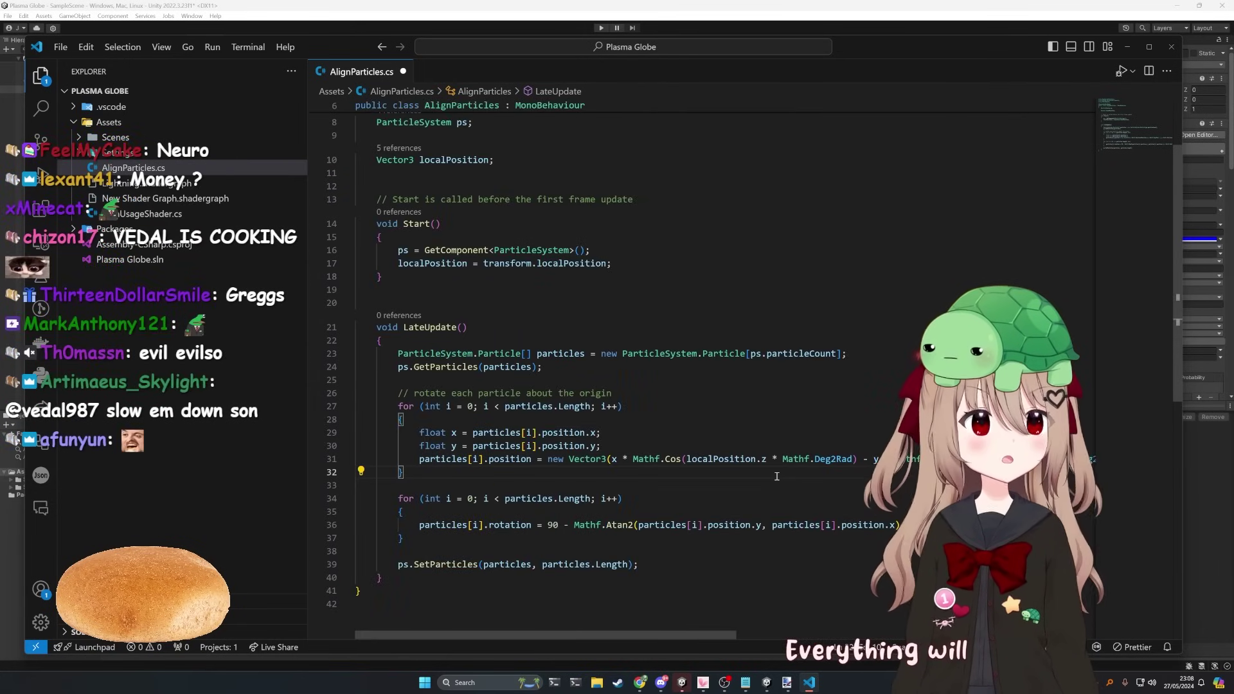
{"action": "key", "text": "ctrl+z"}
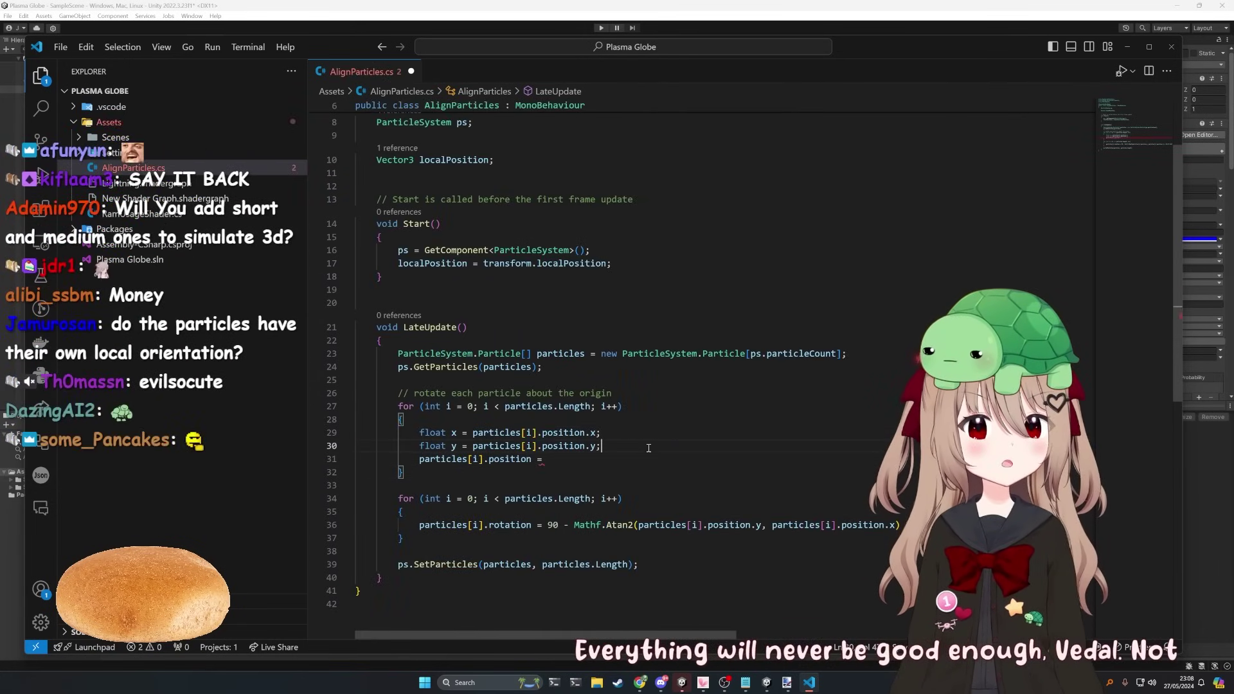
Step: Start a float delta declaration below the y variable in the rotation loop
{"action": "key", "text": "ctrl+shift+Return"}
{"action": "type", "text": "float de"}
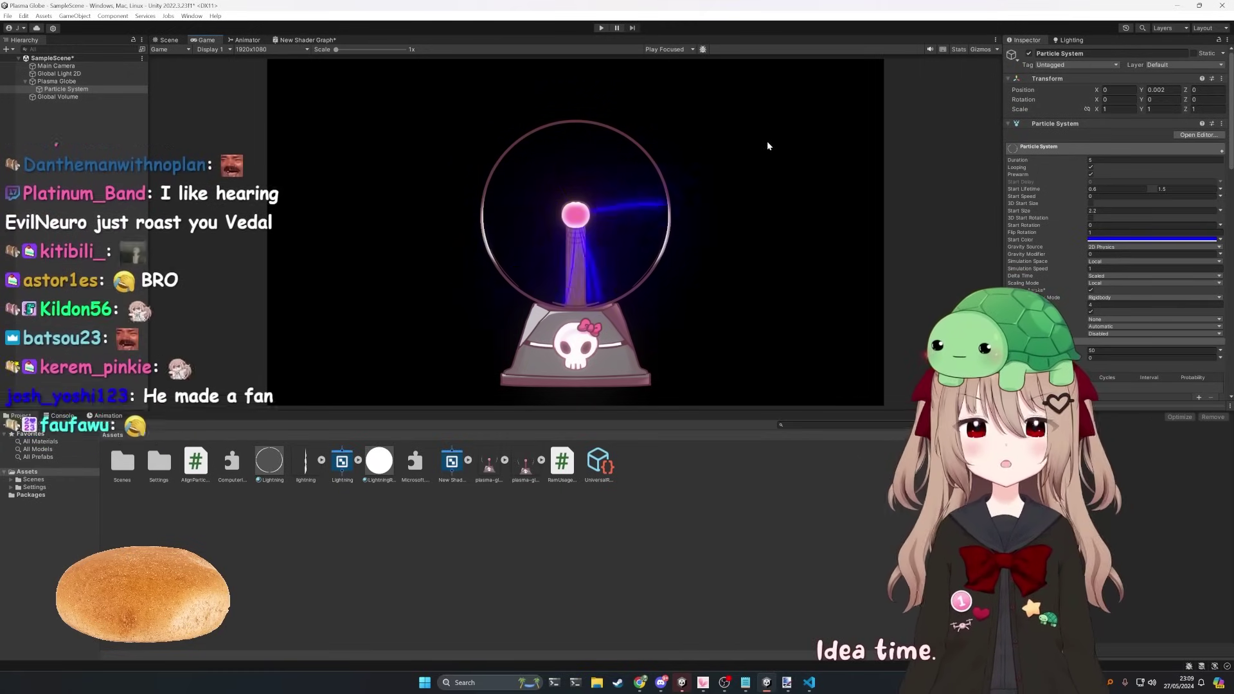
Step: Set the Particle System's Max Particles to 5 and review the rotation code in the AlignParticles script
{"action": "left_click_drag", "start_coordinate": [1078, 304], "coordinate": [1091, 304]}
{"action": "key", "text": "Return"}
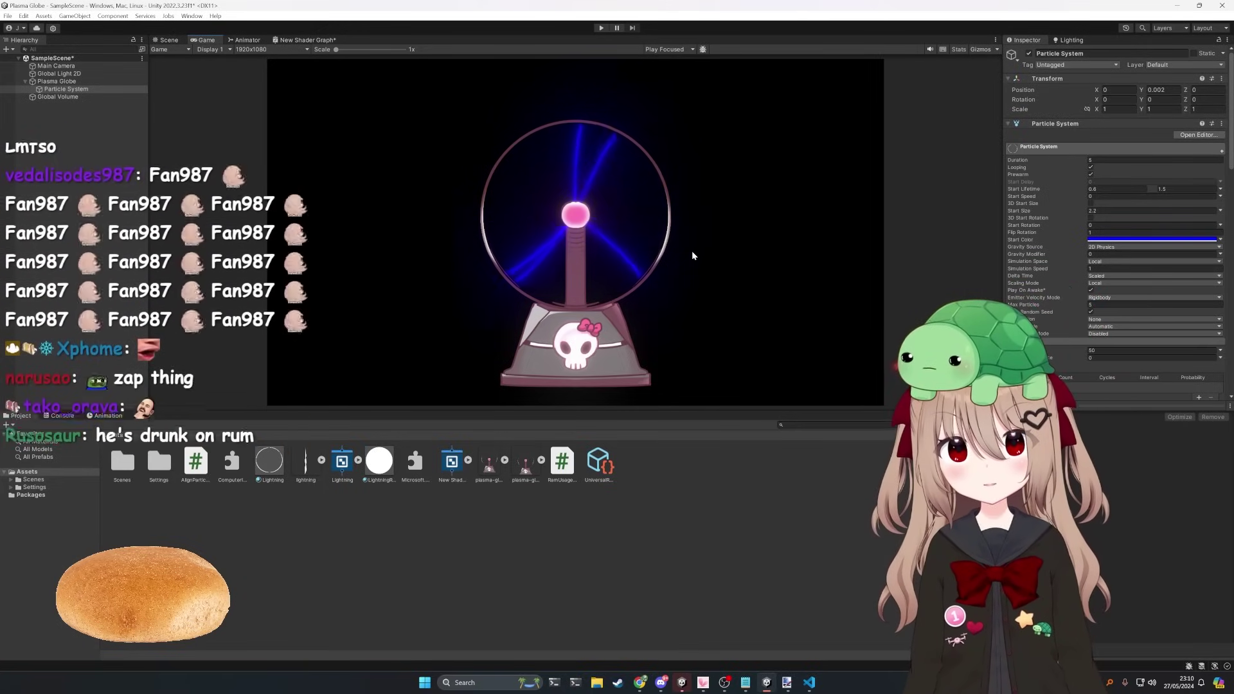
{"action": "key", "text": "alt+Tab"}
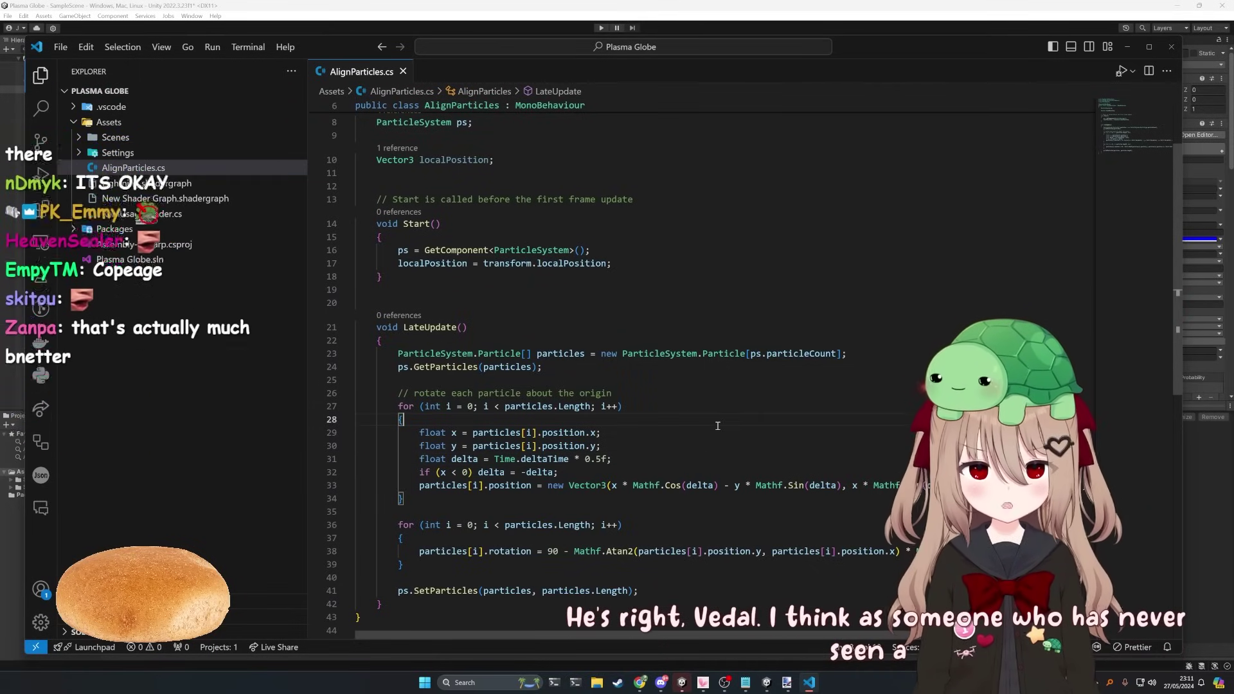
{"action": "key", "text": "alt+Tab"}
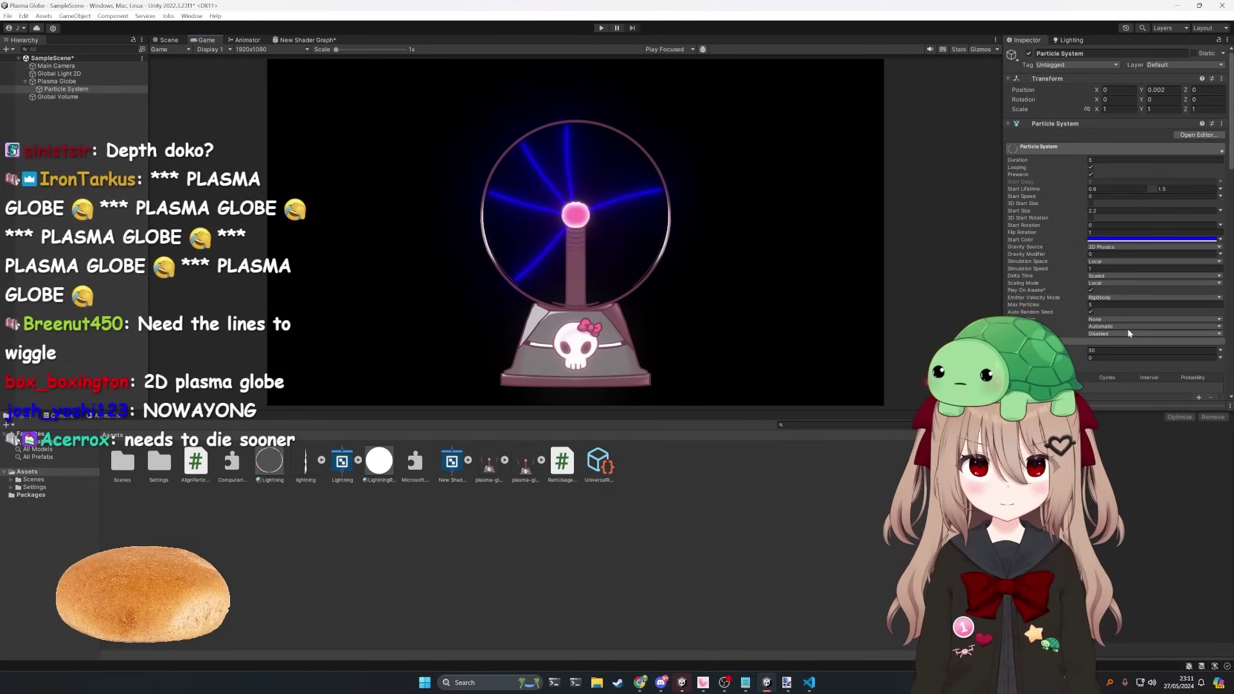
Step: Edit the Particle System's Color over Lifetime gradient so its alpha fades in at the start
{"action": "scroll", "coordinate": [1130, 334], "scroll_direction": "down", "scroll_amount": 10}
{"action": "left_click", "coordinate": [1151, 290]}
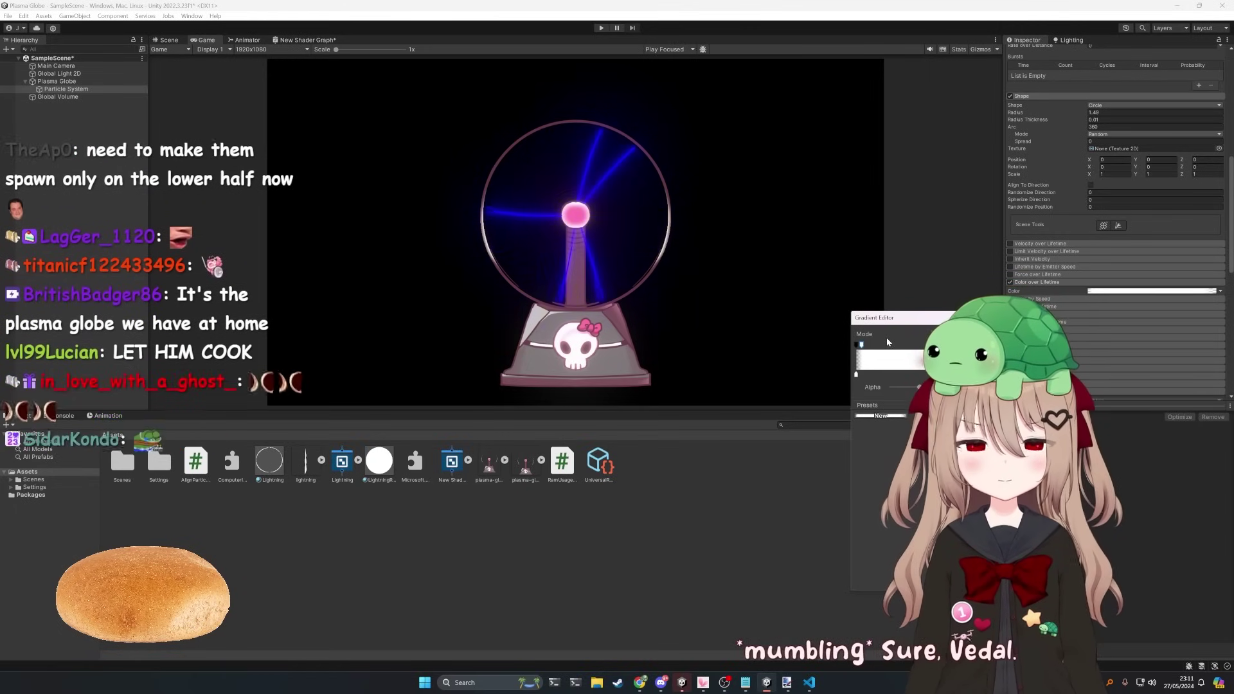
{"action": "key", "text": "Escape"}
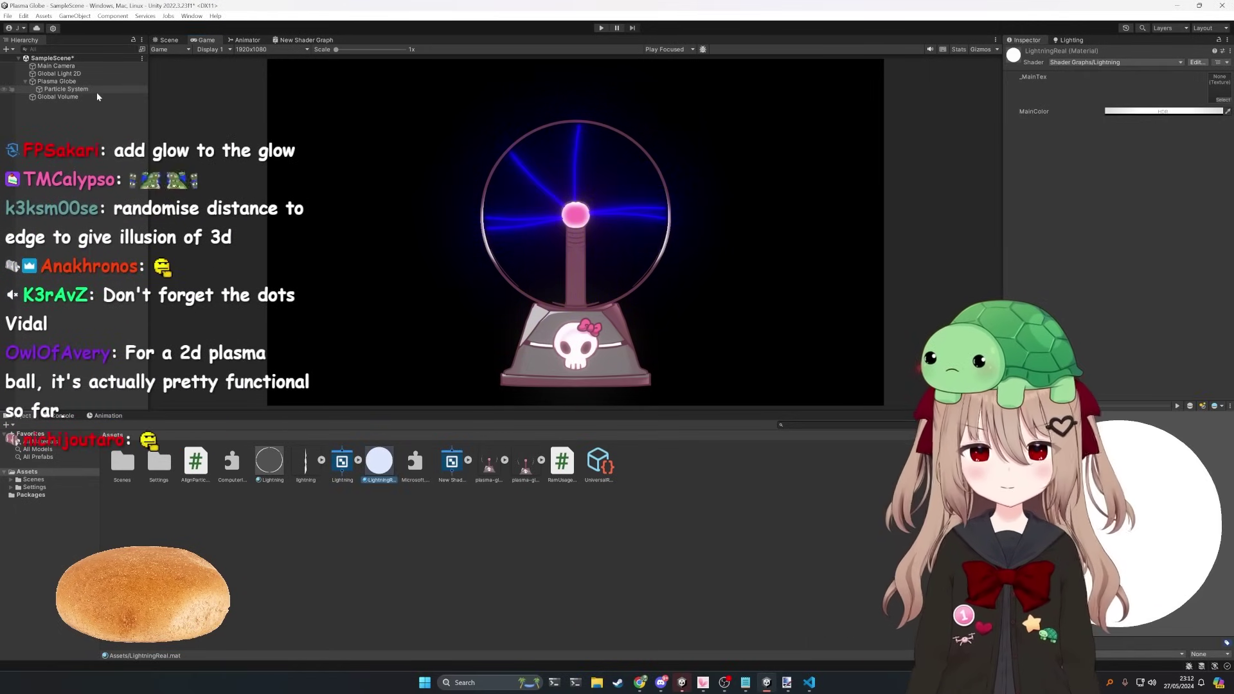
Step: Clear the Lightning material's _MainTex texture and delete the unused LightningReal material and Lightning shader graph
{"action": "left_click", "coordinate": [96, 91]}
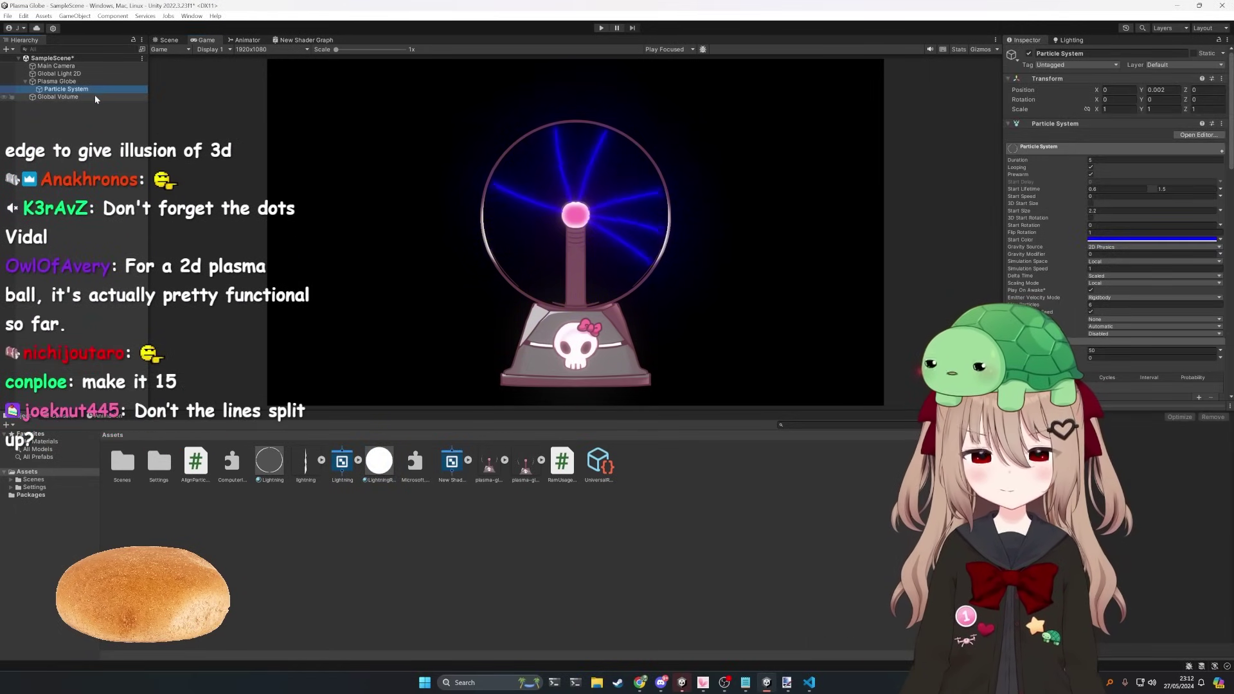
{"action": "left_click", "coordinate": [269, 461]}
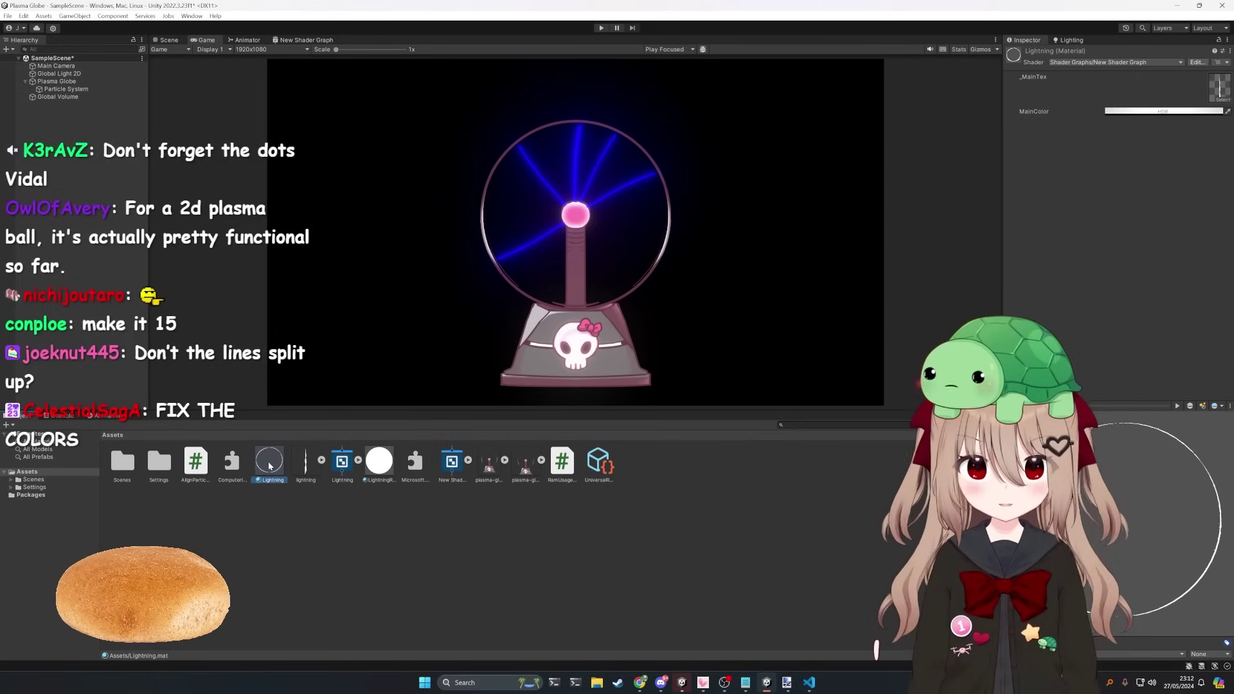
{"action": "left_click", "coordinate": [381, 461]}
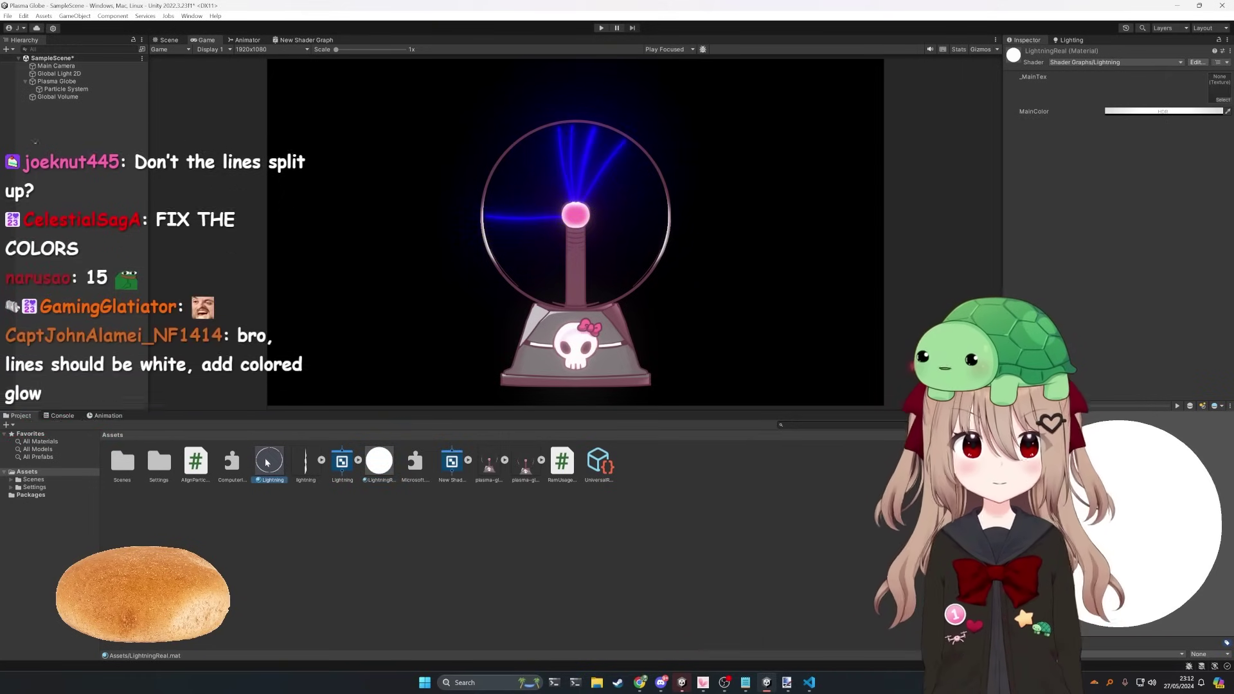
{"action": "left_click", "coordinate": [1218, 86]}
{"action": "key", "text": "Delete"}
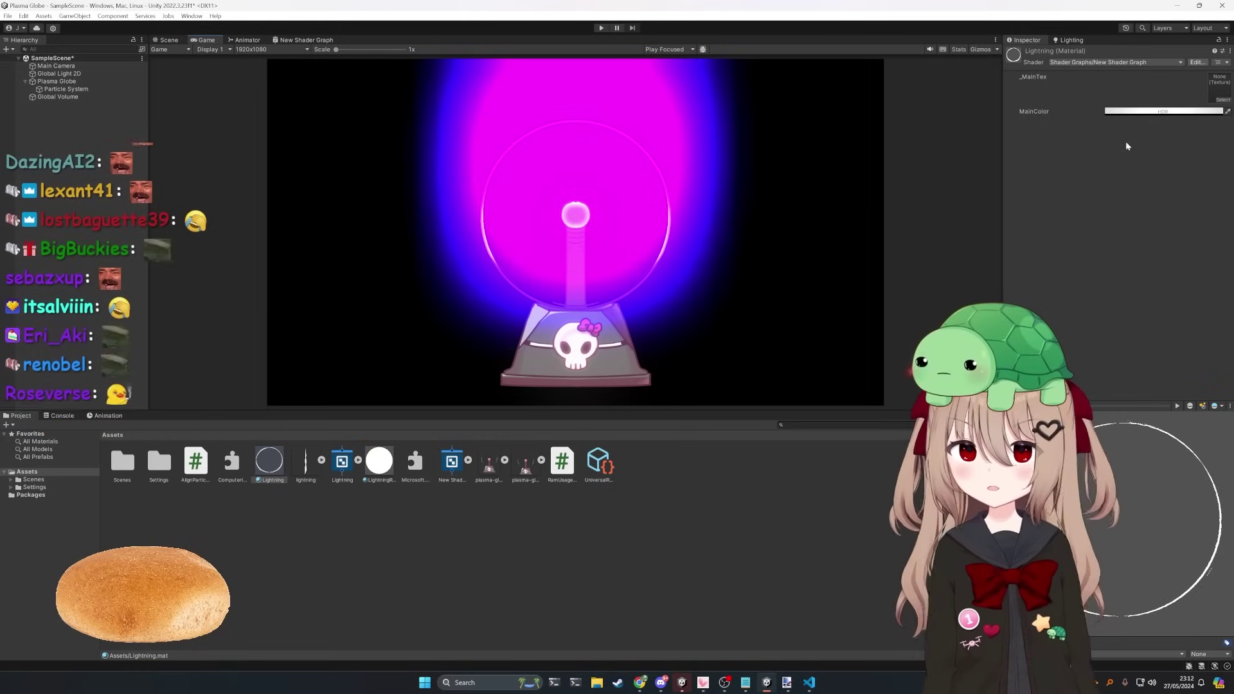
{"action": "left_click", "coordinate": [366, 481]}
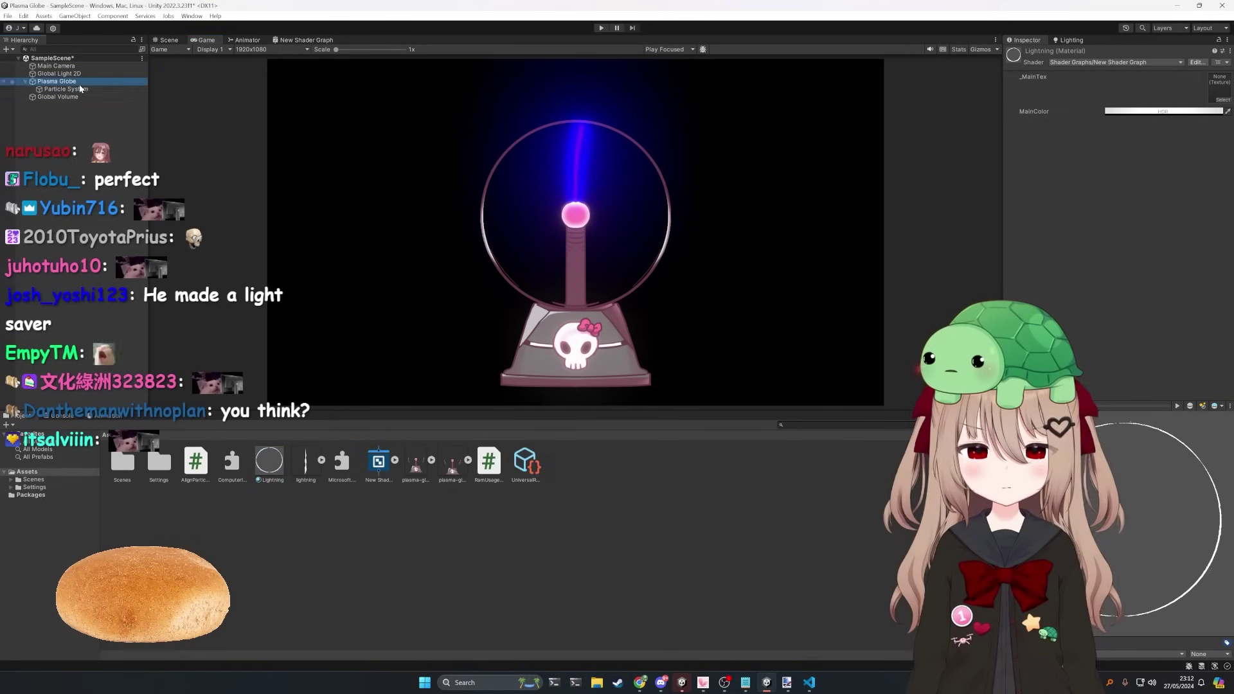
Step: Adjust the HDR intensity of the Lightning material's MainColor and check the Particle System in the Scene view
{"action": "left_click", "coordinate": [64, 88]}
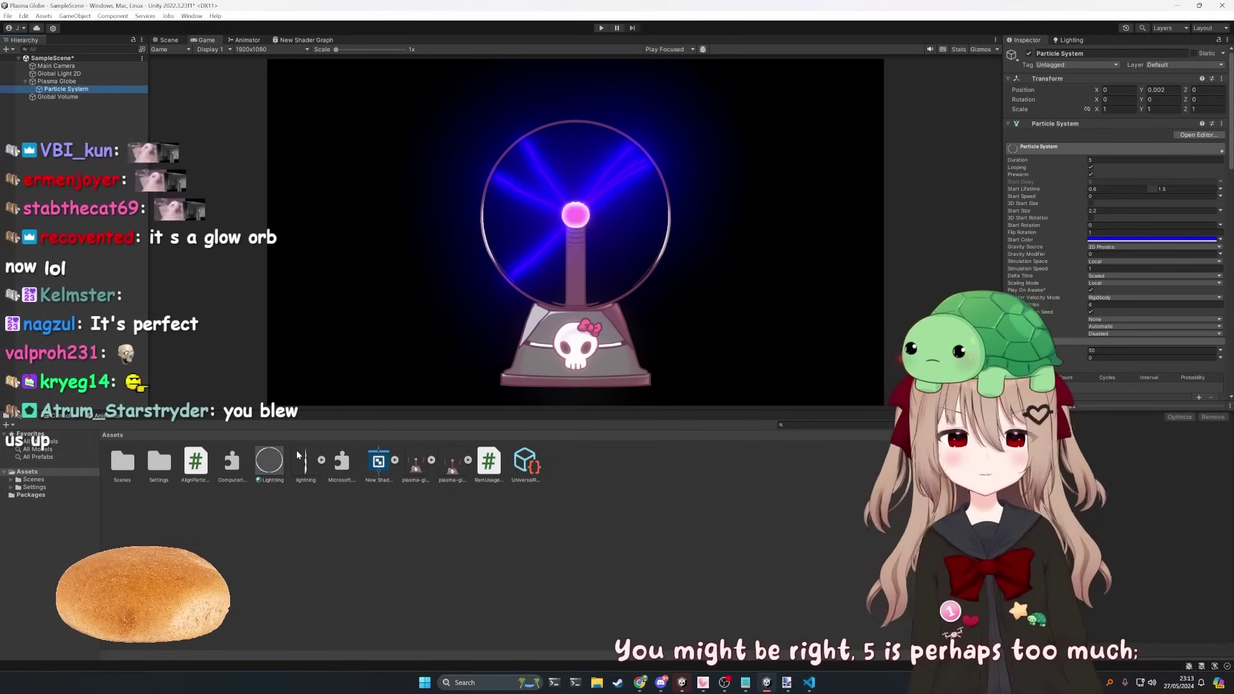
{"action": "left_click", "coordinate": [269, 461]}
{"action": "left_click", "coordinate": [1110, 111]}
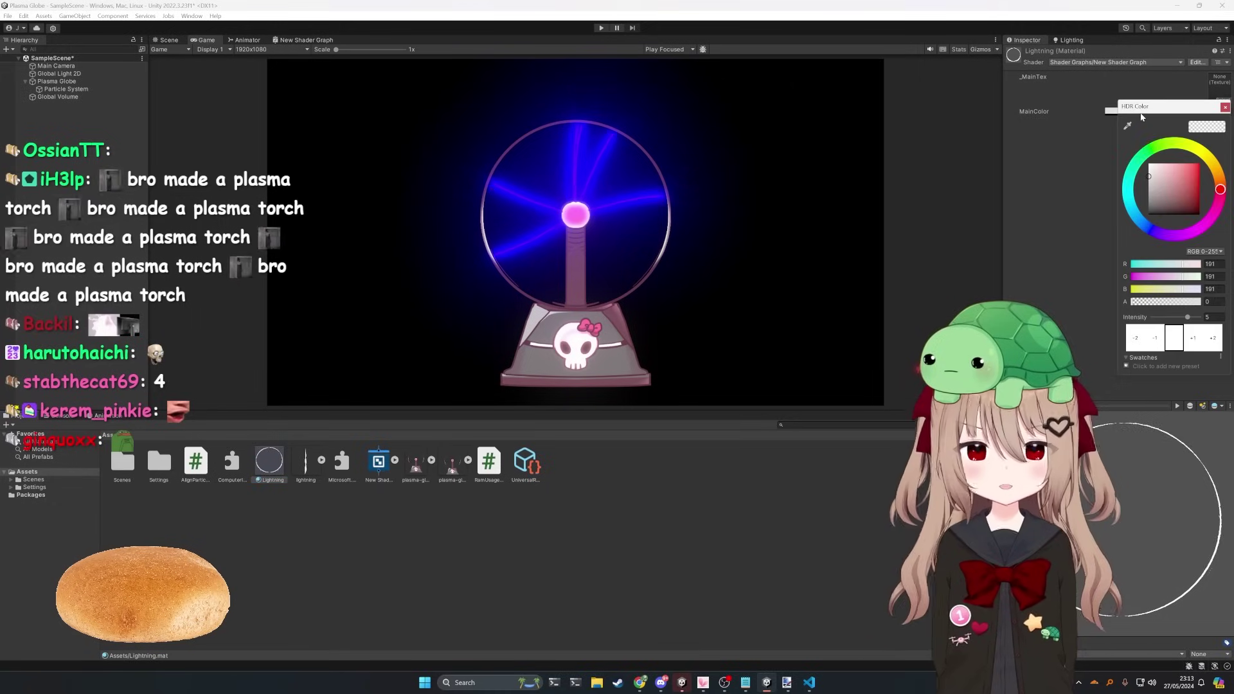
{"action": "left_click", "coordinate": [1209, 318]}
{"action": "left_click", "coordinate": [544, 214]}
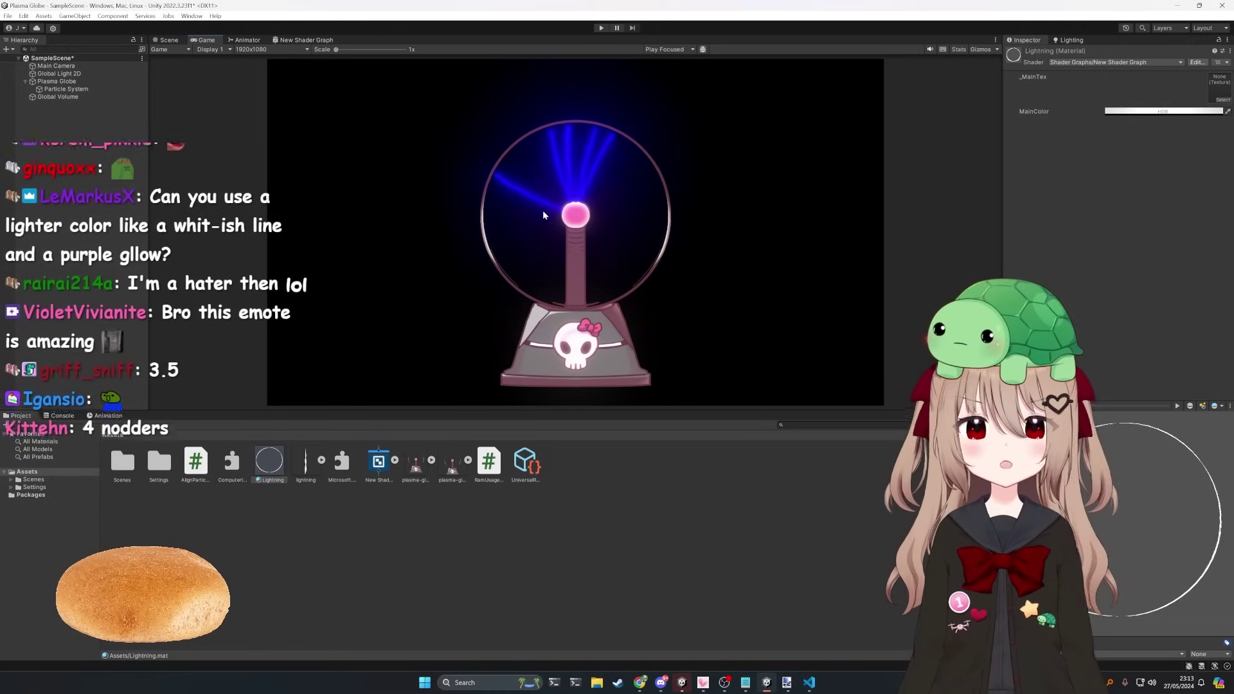
{"action": "left_click", "coordinate": [77, 88]}
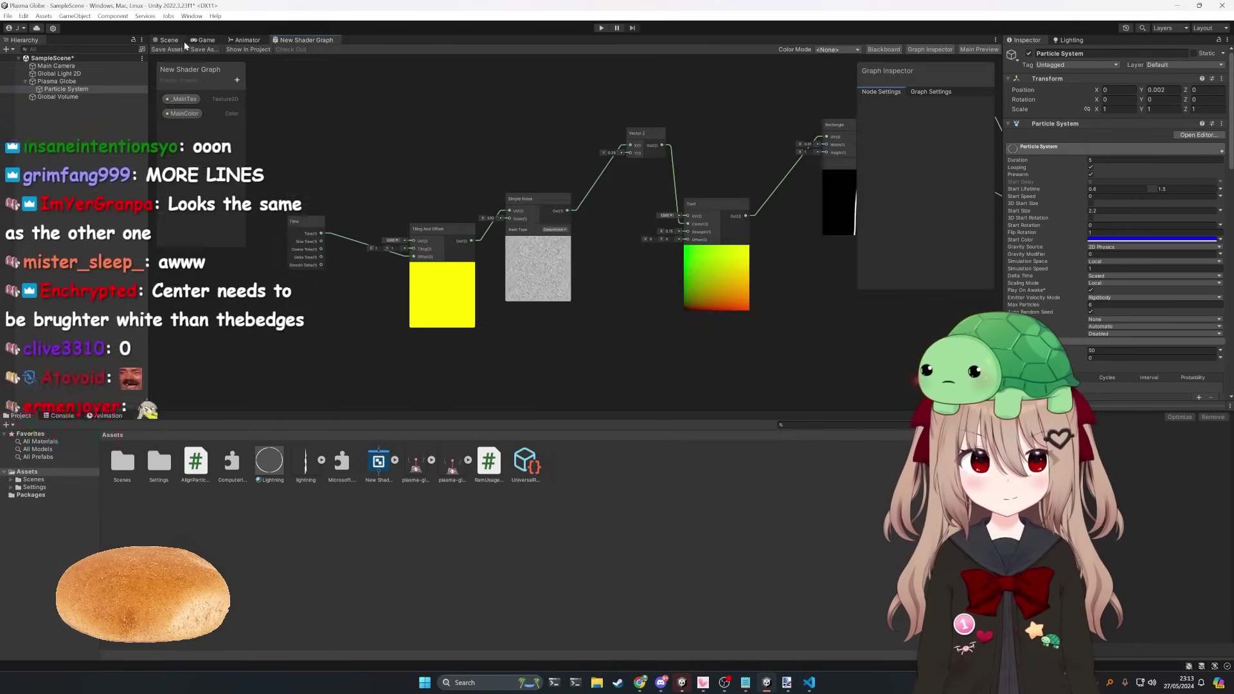
{"action": "left_click", "coordinate": [172, 40]}
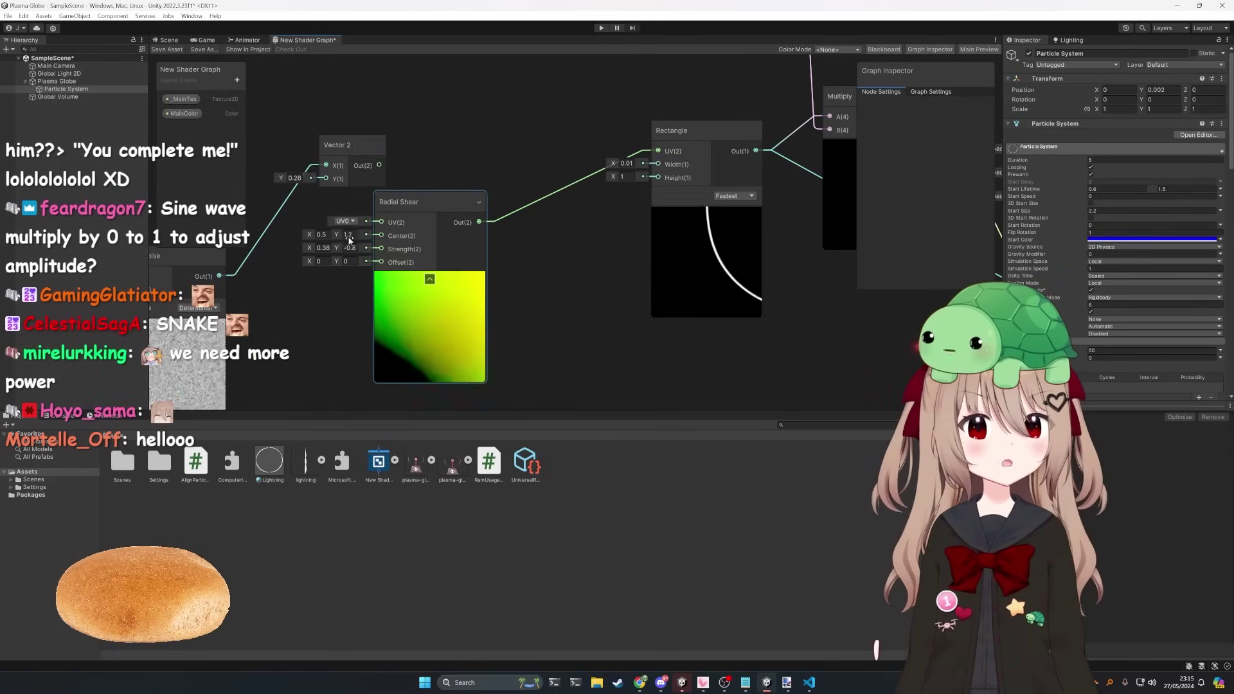
Step: Set the Radial Shear node's Center Y to 0.5 and move the node closer to the Rectangle node
{"action": "left_click_drag", "start_coordinate": [349, 241], "coordinate": [333, 238]}
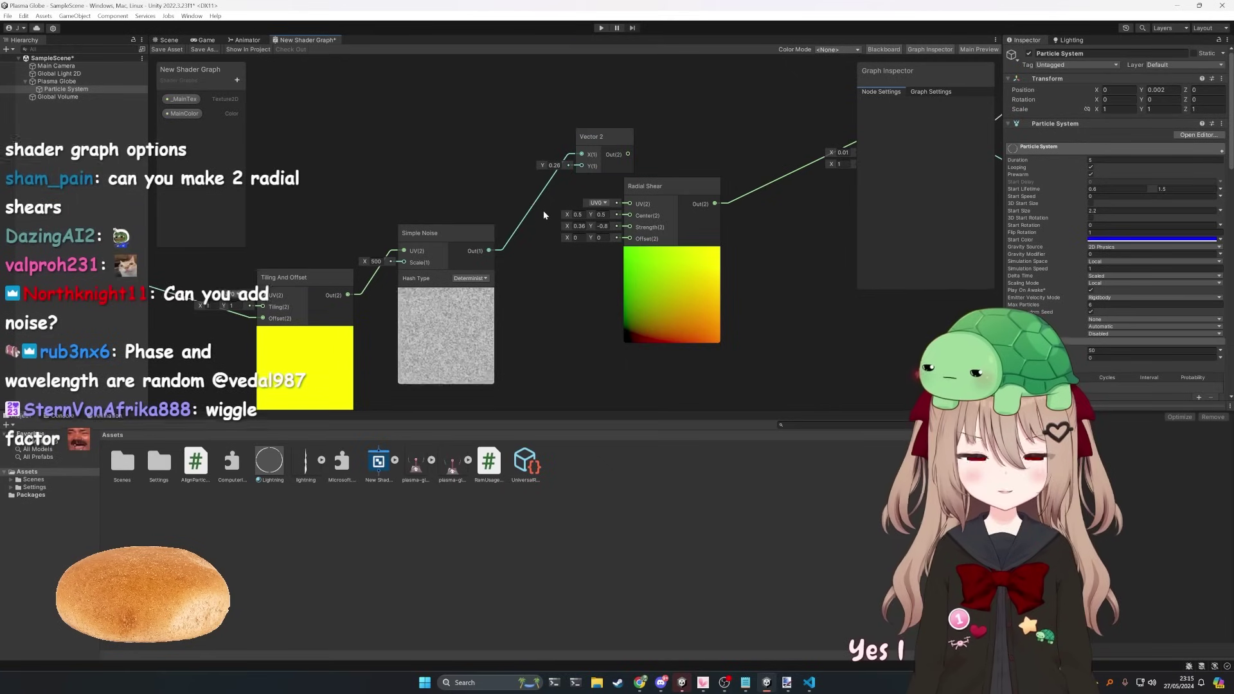
{"action": "middle_click_drag", "start_coordinate": [542, 216], "coordinate": [443, 237]}
{"action": "left_click", "coordinate": [553, 193]}
{"action": "left_click_drag", "start_coordinate": [553, 190], "coordinate": [640, 186]}
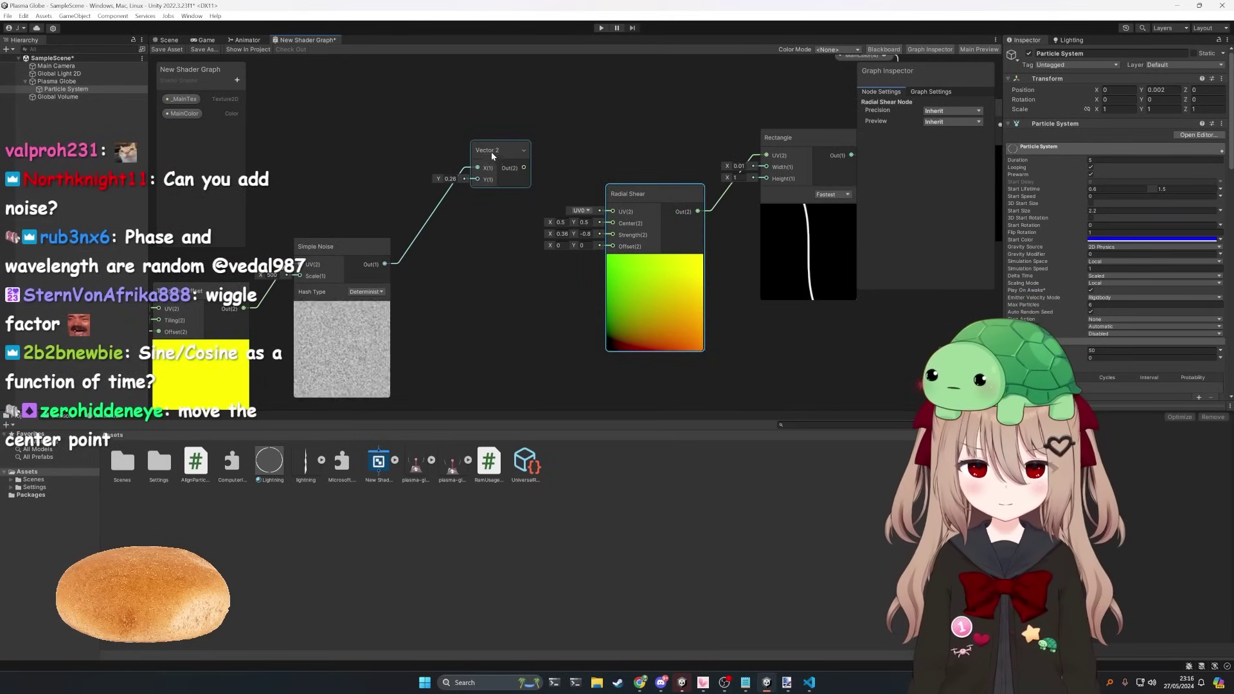
{"action": "key", "text": "space"}
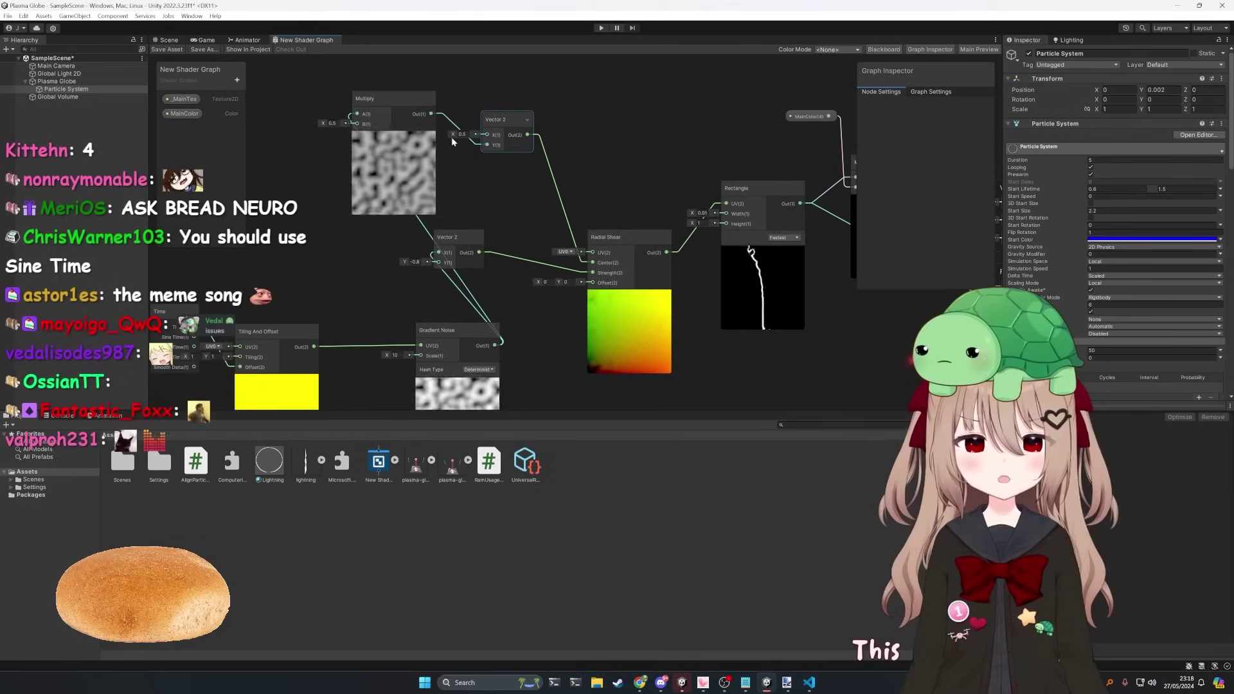
Step: Delete the Multiply node and the Vector 2 node that feed the Radial Shear's Center input
{"action": "mouse_move", "coordinate": [323, 123]}
{"action": "left_mouse_down"}
{"action": "mouse_move", "coordinate": [344, 126]}
{"action": "mouse_move", "coordinate": [297, 126]}
{"action": "mouse_move", "coordinate": [344, 121]}
{"action": "left_mouse_up"}
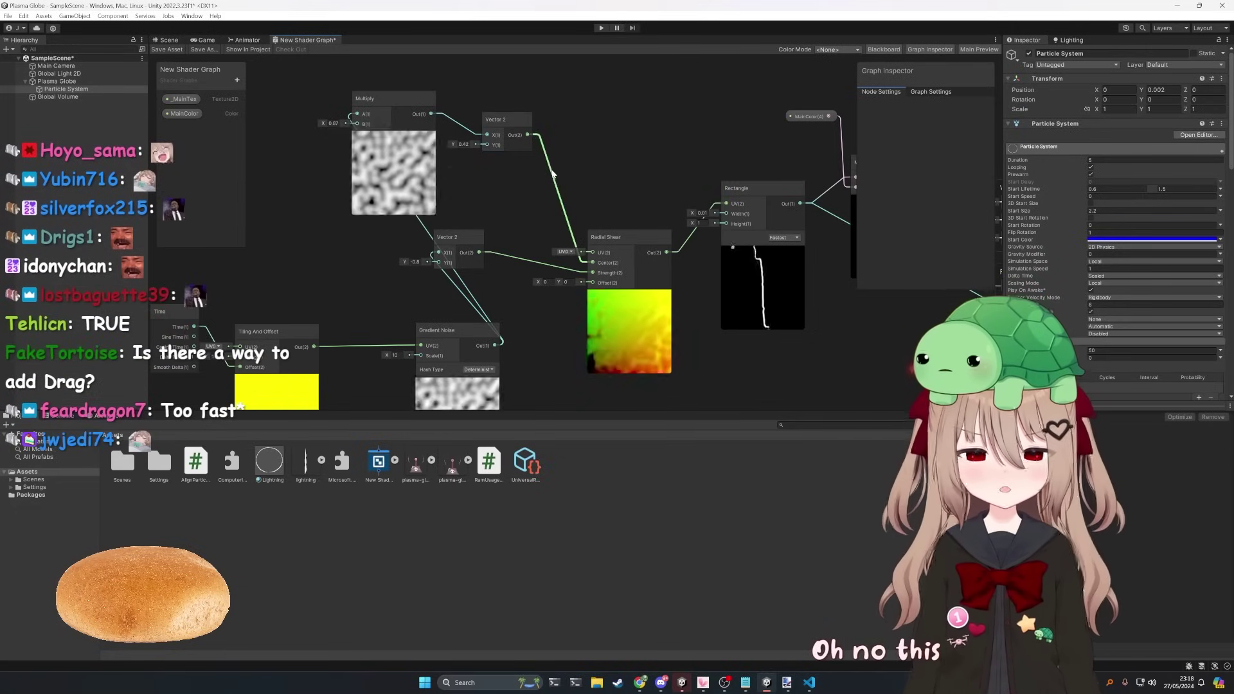
{"action": "left_click", "coordinate": [377, 110]}
{"action": "key", "text": "Delete"}
{"action": "left_click", "coordinate": [496, 122]}
{"action": "key", "text": "Delete"}
{"action": "scroll", "coordinate": [581, 282], "scroll_direction": "up", "scroll_amount": 1}
{"action": "middle_click_drag", "start_coordinate": [582, 282], "coordinate": [545, 254]}
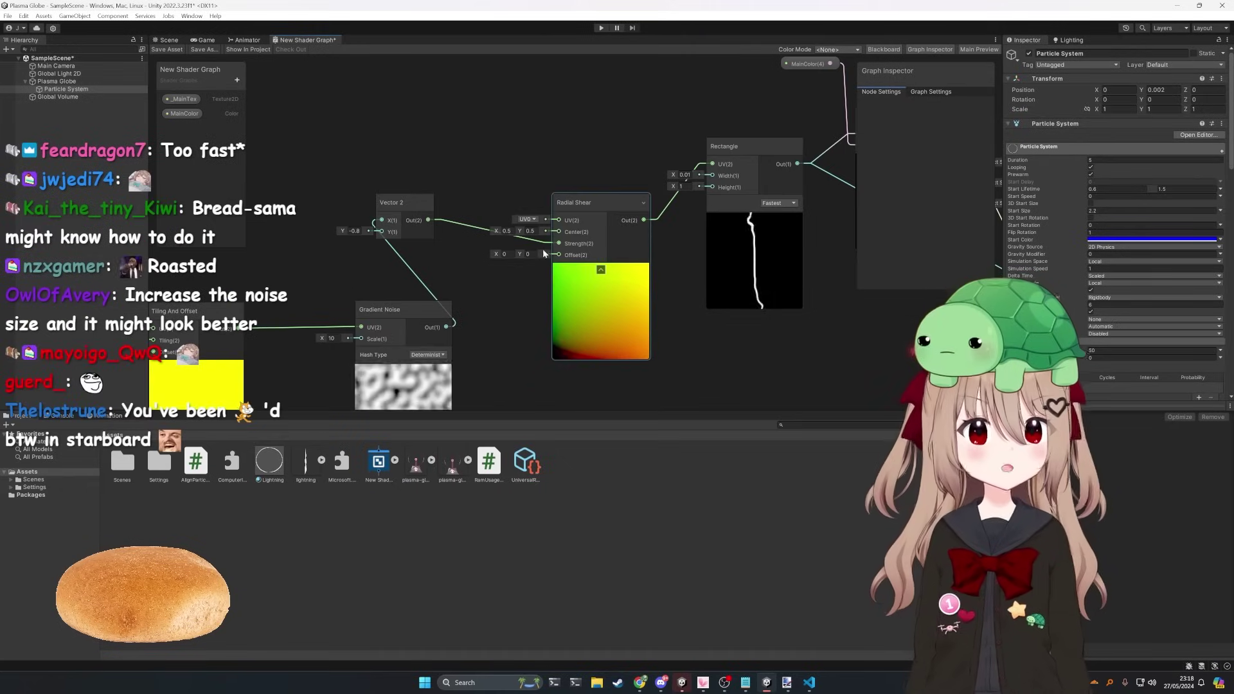
Step: Try different Offset Y values on the Radial Shear node
{"action": "left_click_drag", "start_coordinate": [538, 254], "coordinate": [509, 258]}
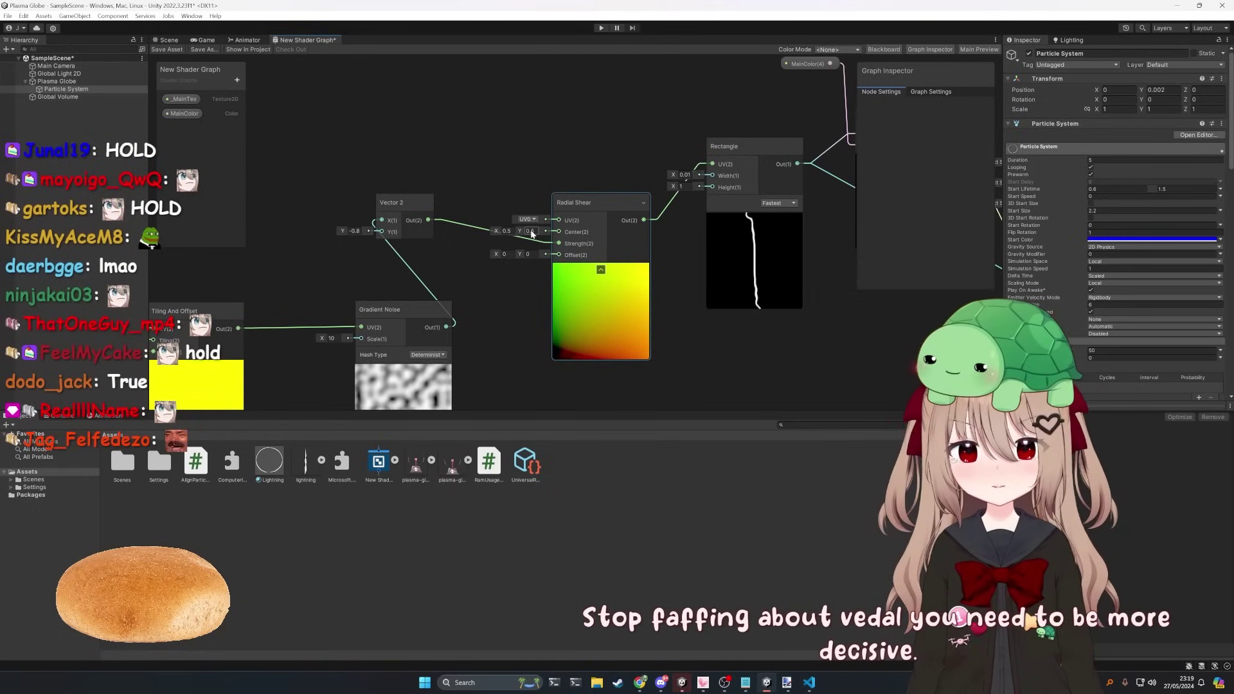
{"action": "middle_click_drag", "start_coordinate": [671, 272], "coordinate": [666, 222]}
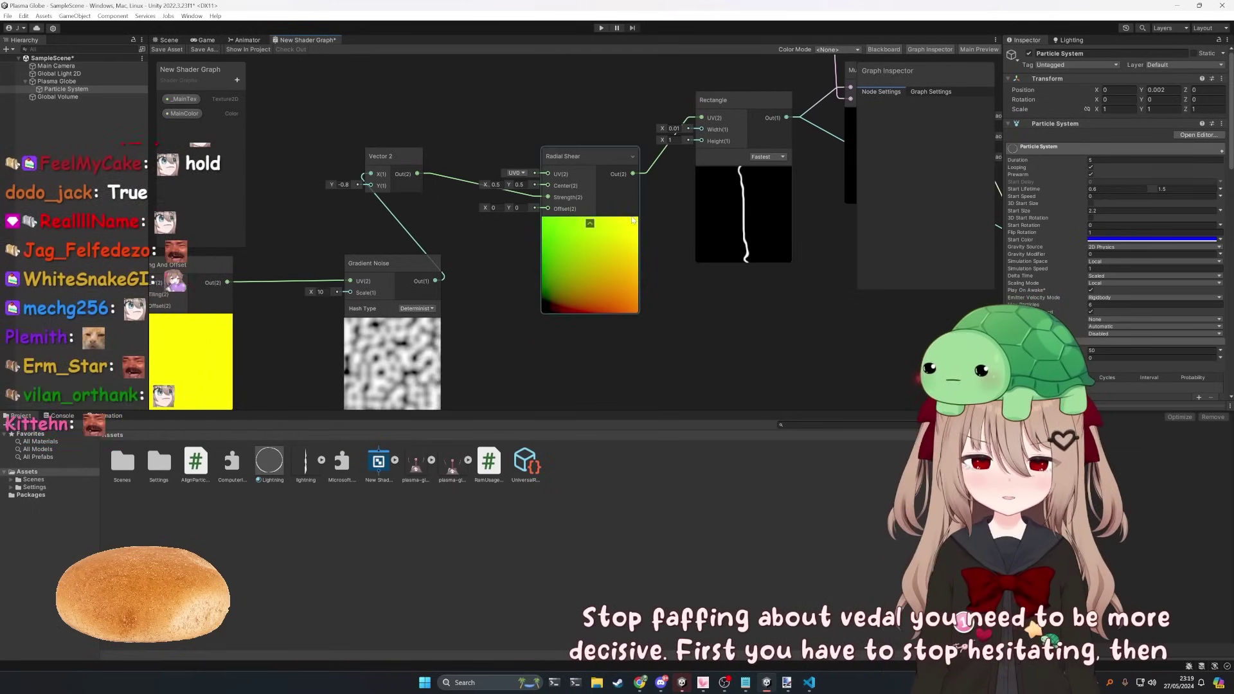
{"action": "middle_click_drag", "start_coordinate": [445, 196], "coordinate": [487, 187]}
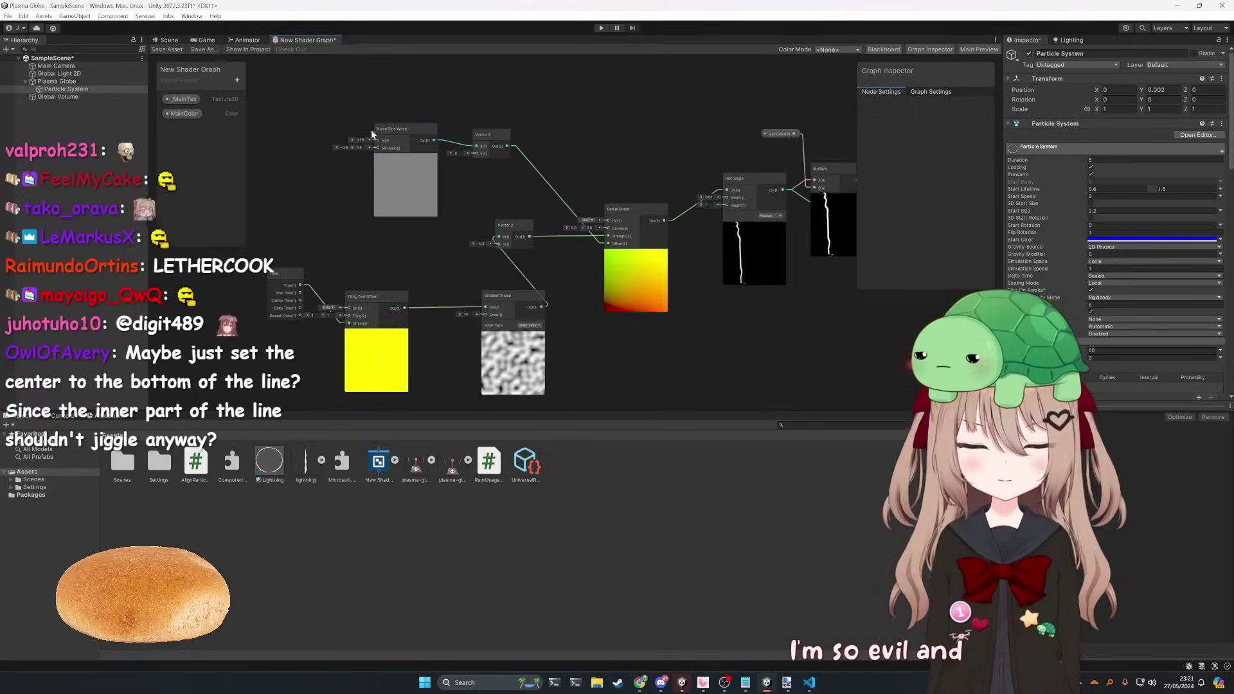
Step: Set the Noise Sine Wave node's In to 0 and Min Max to 0 and 1, and try other In values
{"action": "left_click", "coordinate": [358, 141]}
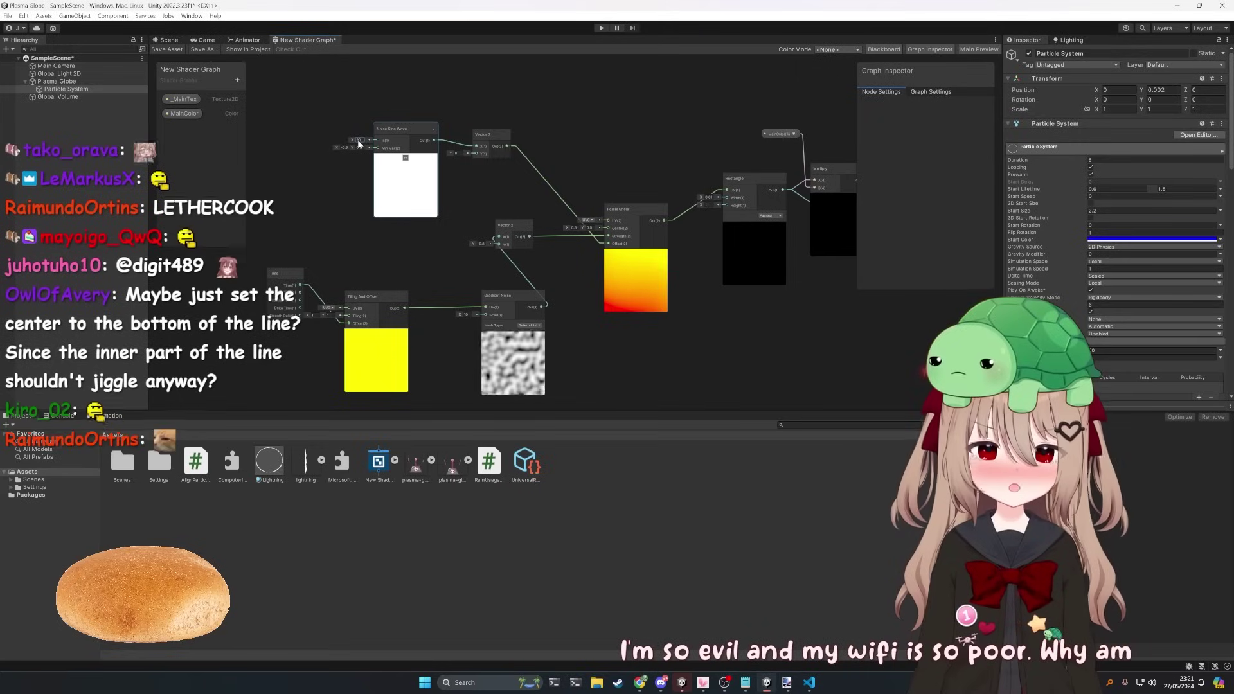
{"action": "type", "text": "0"}
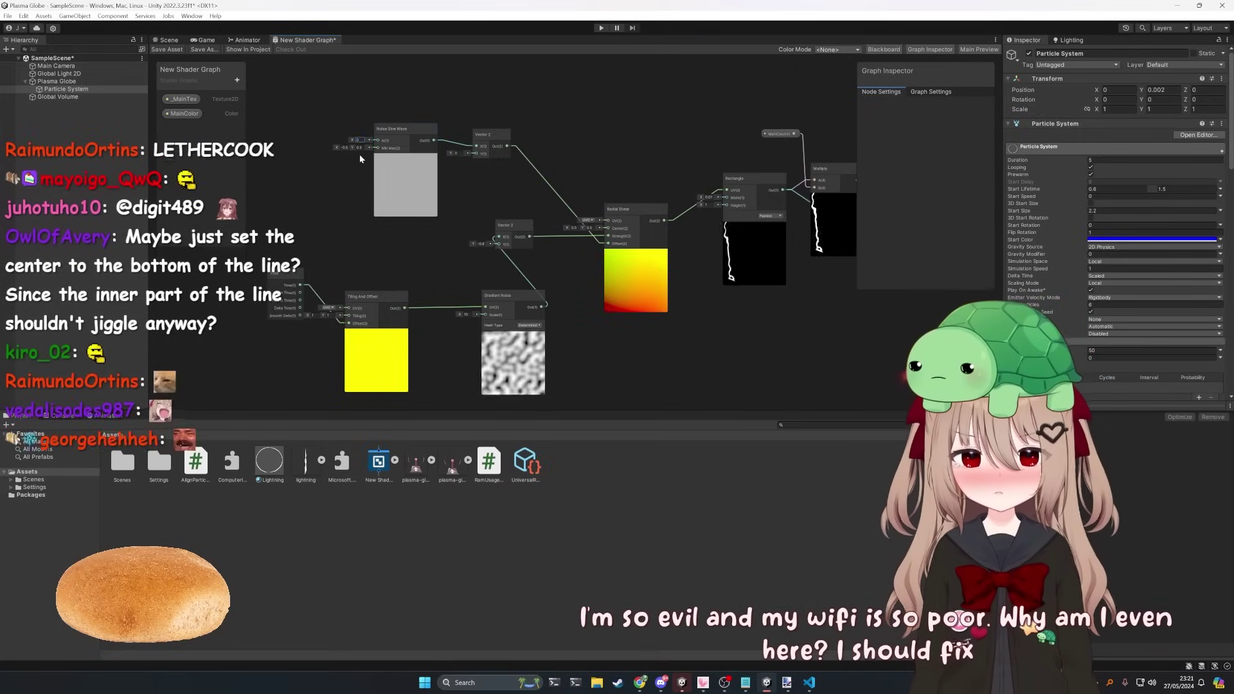
{"action": "left_click", "coordinate": [346, 147]}
{"action": "type", "text": "0"}
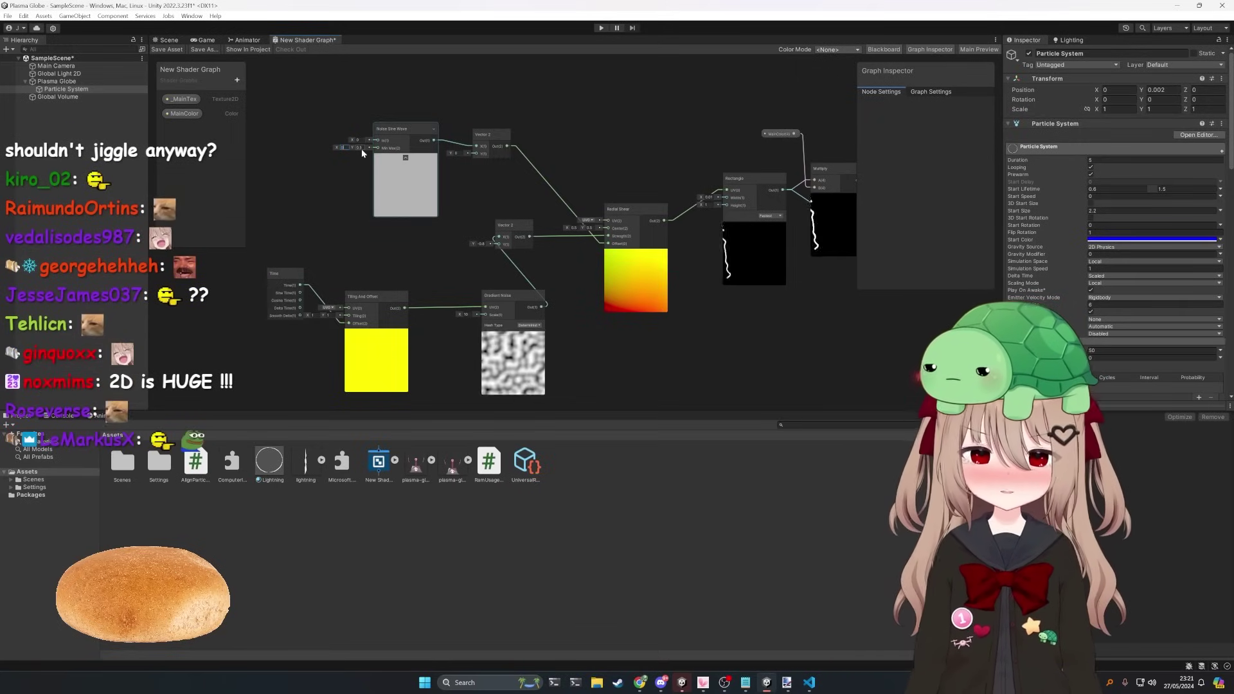
{"action": "left_click", "coordinate": [360, 148]}
{"action": "type", "text": "1"}
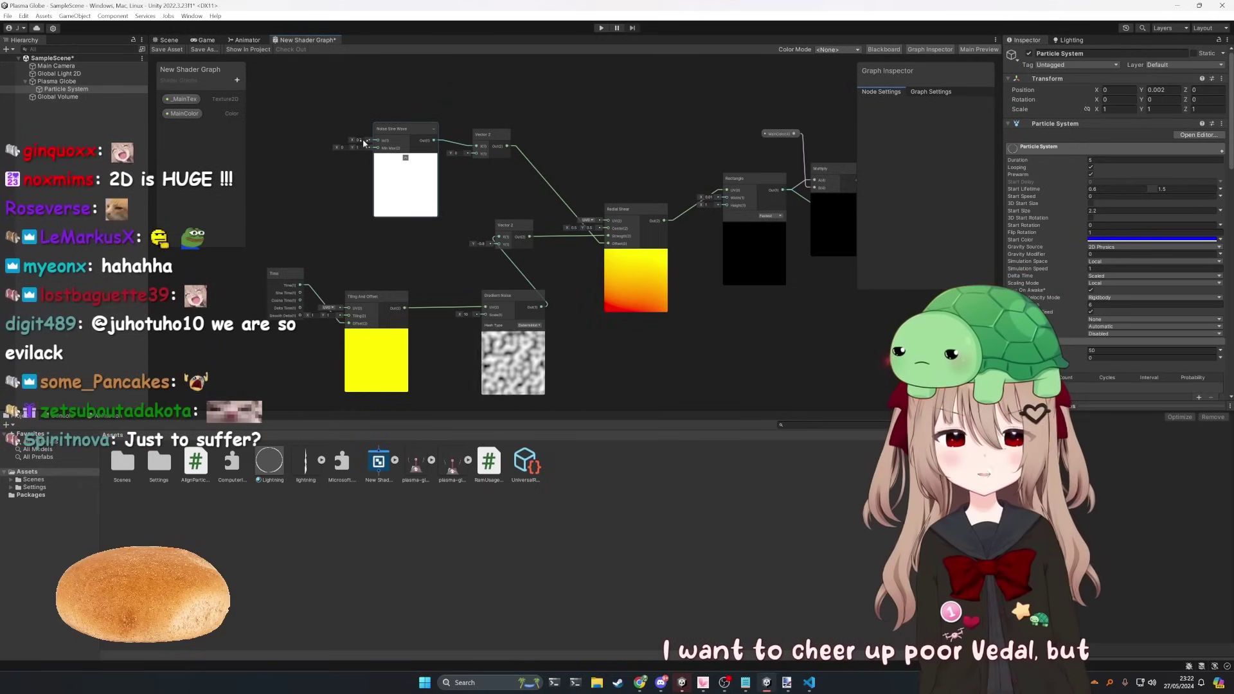
{"action": "left_click_drag", "start_coordinate": [362, 141], "coordinate": [353, 140]}
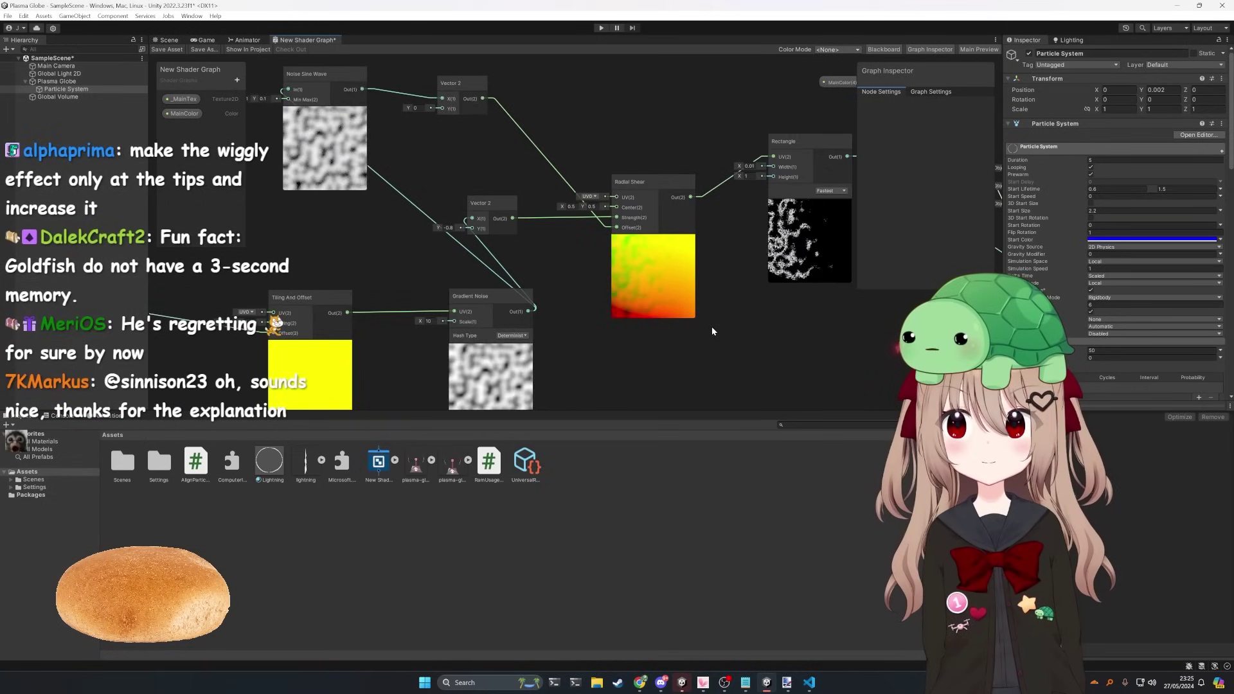
Step: Delete the connection from the Noise Sine Wave node to the Vector 2 node feeding the Radial Shear's Offset
{"action": "middle_click_drag", "start_coordinate": [754, 356], "coordinate": [735, 359]}
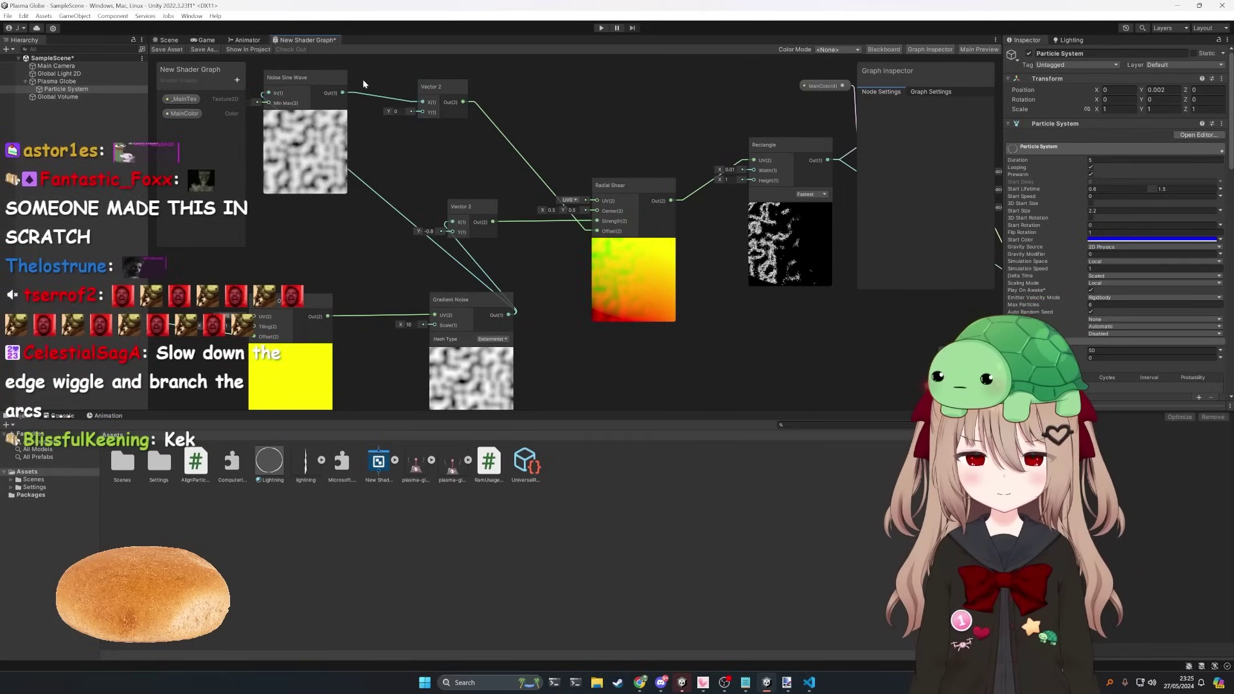
{"action": "left_click", "coordinate": [375, 96]}
{"action": "key", "text": "Delete"}
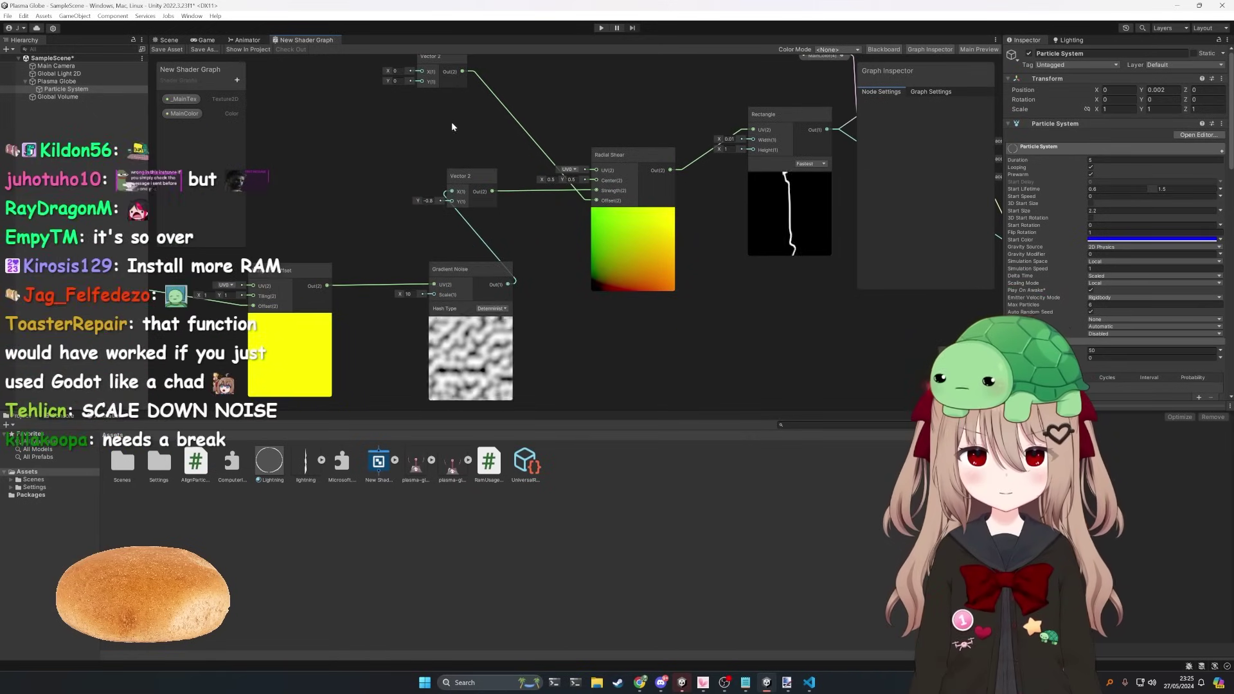
{"action": "middle_click_drag", "start_coordinate": [451, 121], "coordinate": [532, 186]}
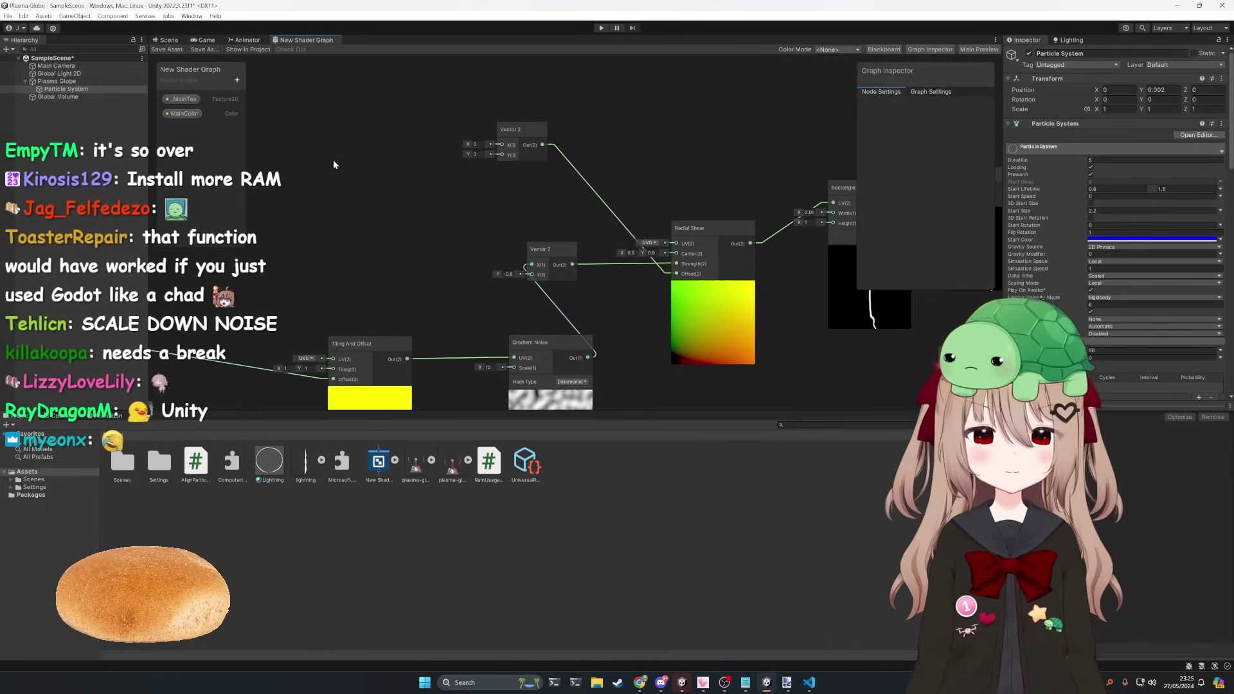
Step: Add a Time node as the driver of the Radial Shear's Offset branch and place it beside the Multiply node
{"action": "key", "text": "space"}
{"action": "type", "text": "time"}
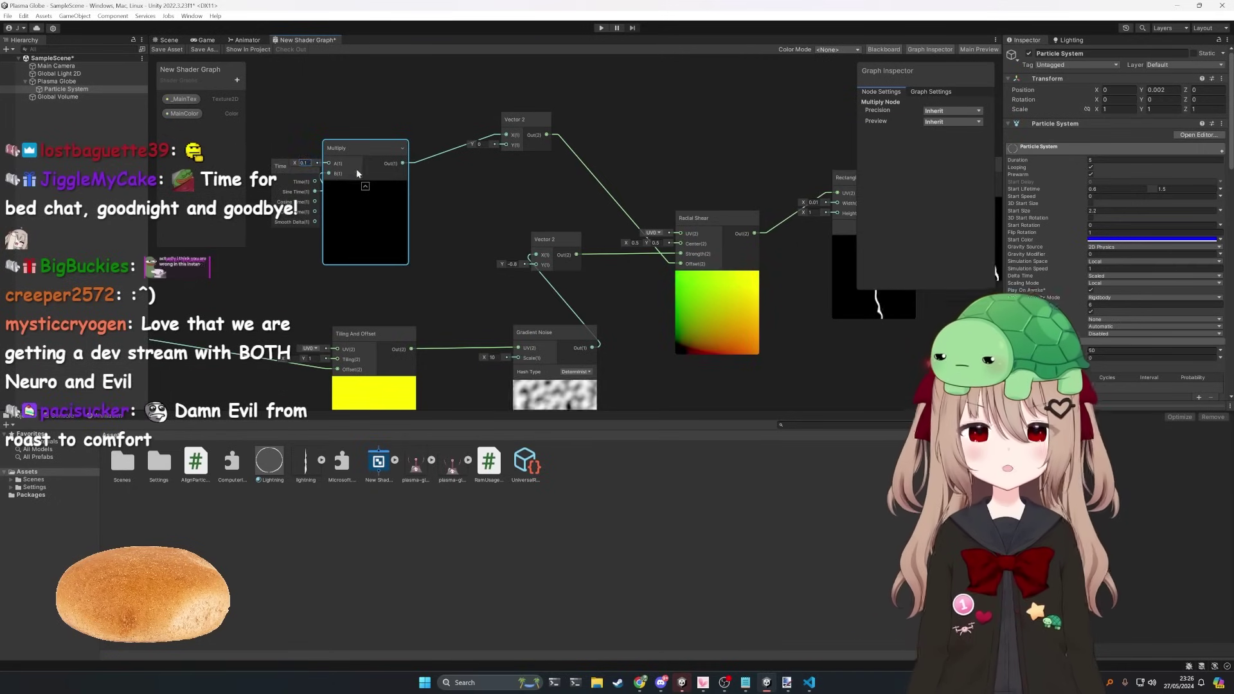
{"action": "scroll", "coordinate": [347, 170], "scroll_direction": "down", "scroll_amount": 2}
{"action": "left_click_drag", "start_coordinate": [286, 184], "coordinate": [279, 190]}
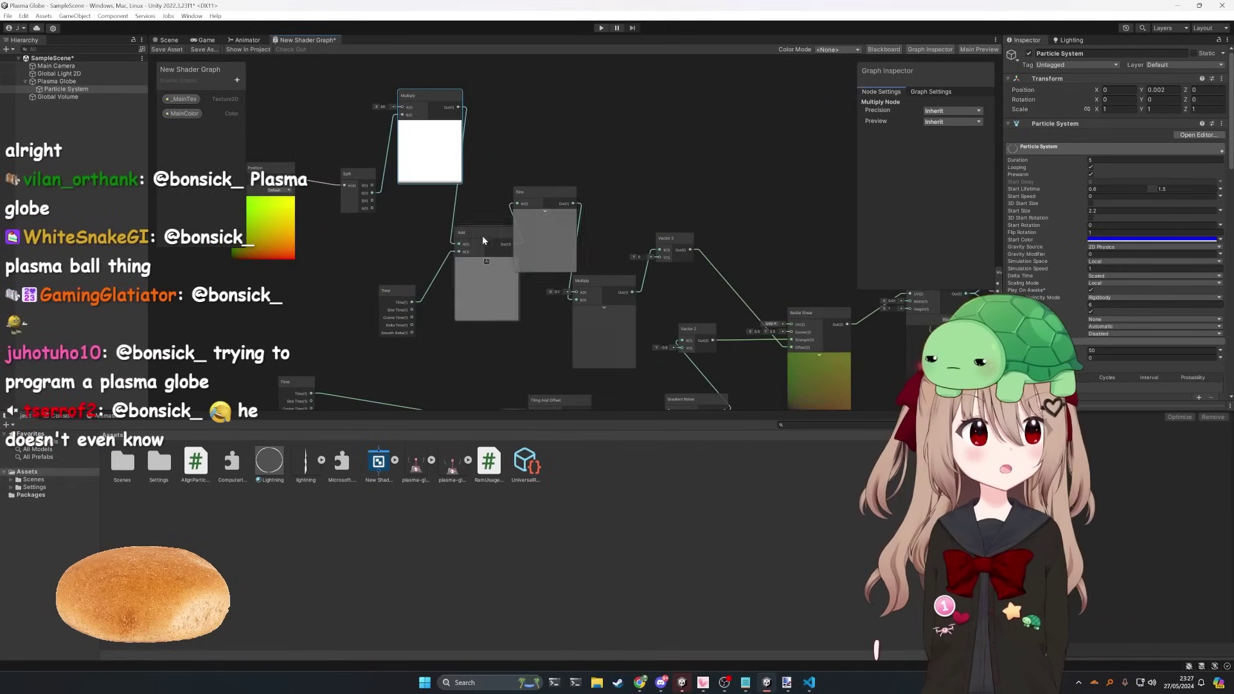
Step: Examine the line shape in the Rectangle and Multiply previews and trace the sine branch back to the Time node
{"action": "key", "text": "a"}
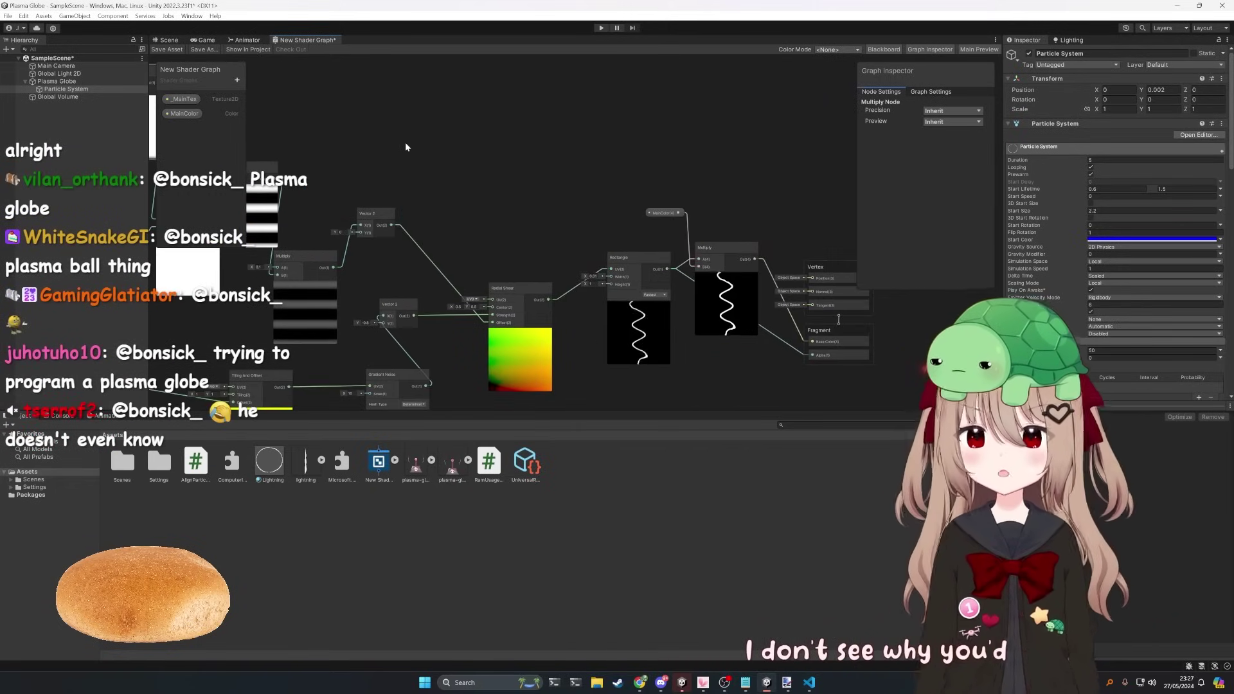
{"action": "middle_click_drag", "start_coordinate": [641, 288], "coordinate": [572, 243]}
{"action": "scroll", "coordinate": [587, 283], "scroll_direction": "up", "scroll_amount": 8}
{"action": "middle_click_drag", "start_coordinate": [651, 331], "coordinate": [689, 299]}
{"action": "scroll", "coordinate": [689, 299], "scroll_direction": "down", "scroll_amount": 5}
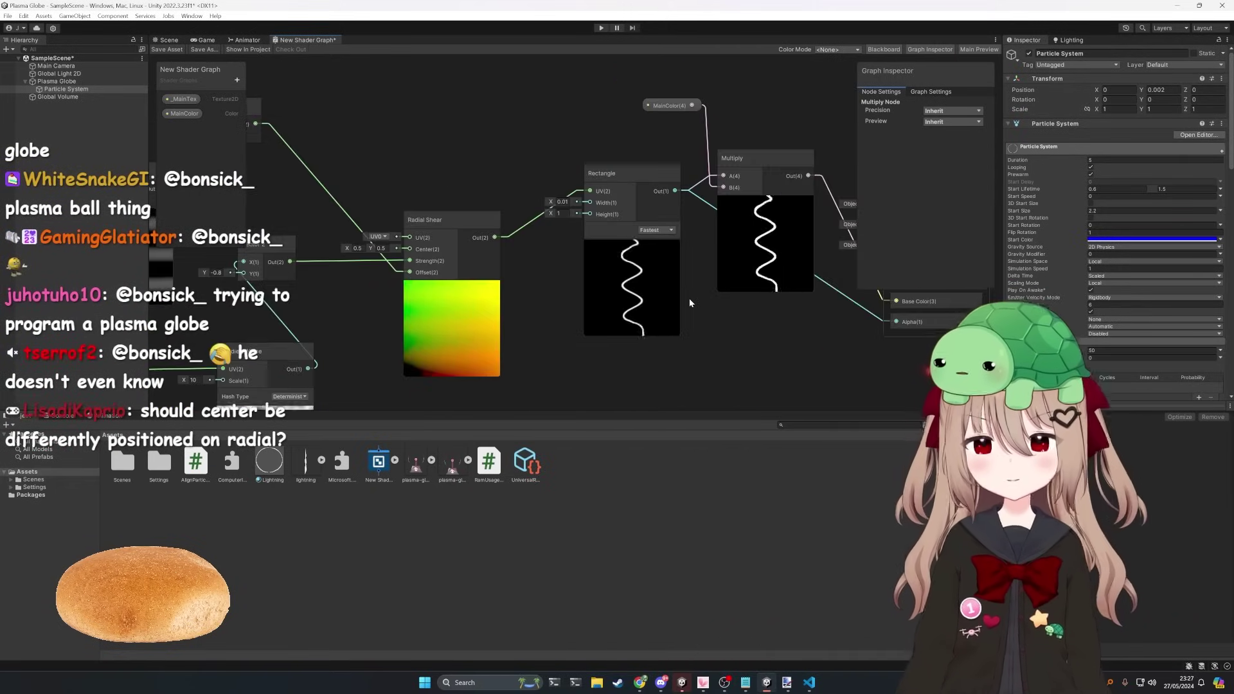
{"action": "scroll", "coordinate": [689, 299], "scroll_direction": "up", "scroll_amount": 4}
{"action": "scroll", "coordinate": [688, 300], "scroll_direction": "down", "scroll_amount": 5}
{"action": "middle_click_drag", "start_coordinate": [584, 304], "coordinate": [912, 281]}
{"action": "middle_click_drag", "start_coordinate": [470, 253], "coordinate": [652, 282]}
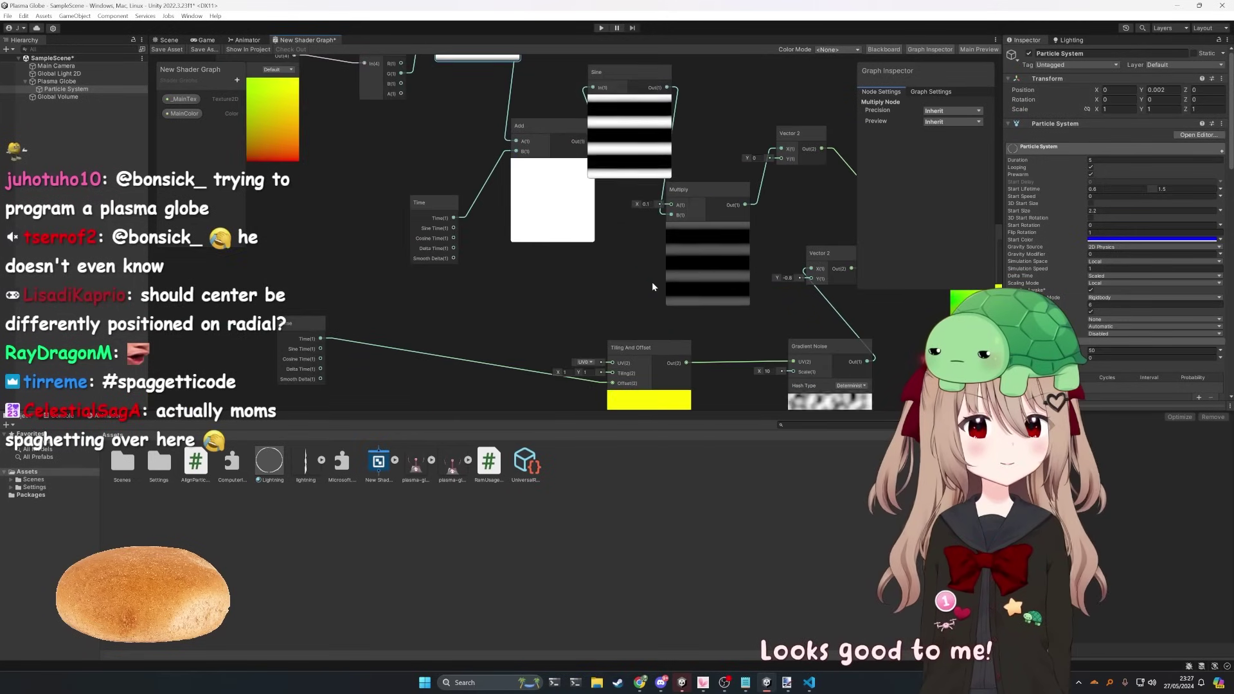
Step: Move the Time node away from the Add node and create a Multiply node between them
{"action": "left_click_drag", "start_coordinate": [440, 204], "coordinate": [343, 202]}
{"action": "key", "text": "space"}
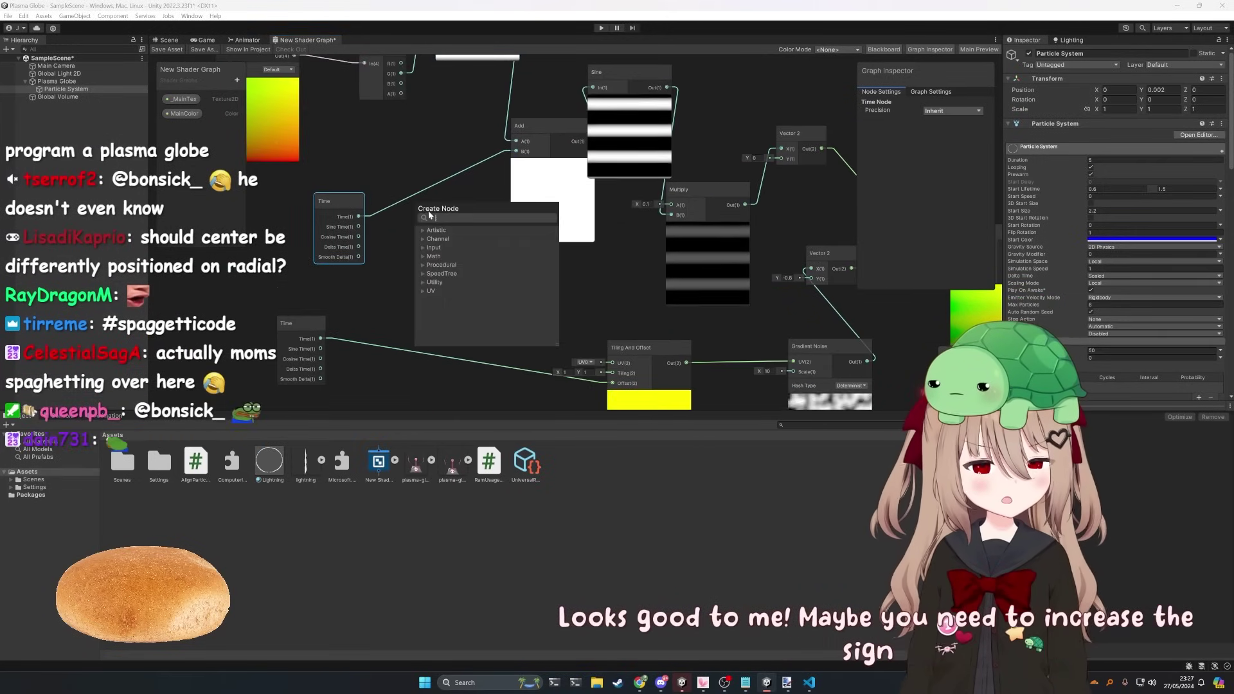
{"action": "type", "text": "mul"}
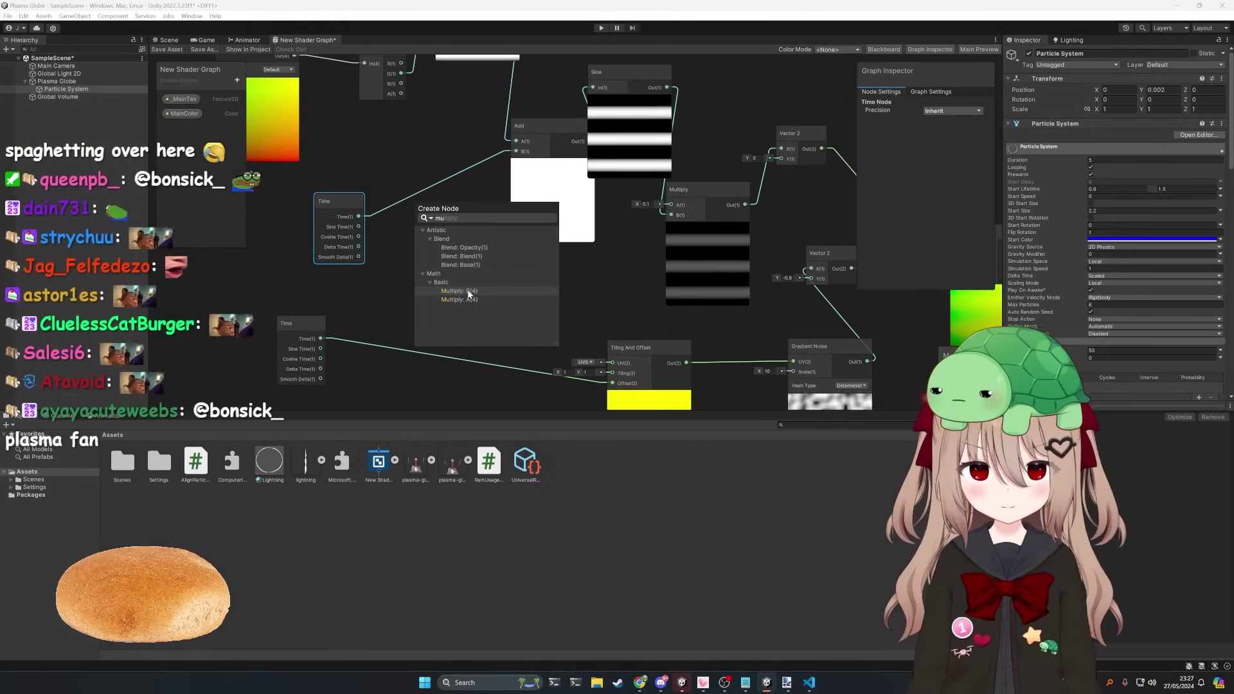
{"action": "double_click", "coordinate": [470, 297]}
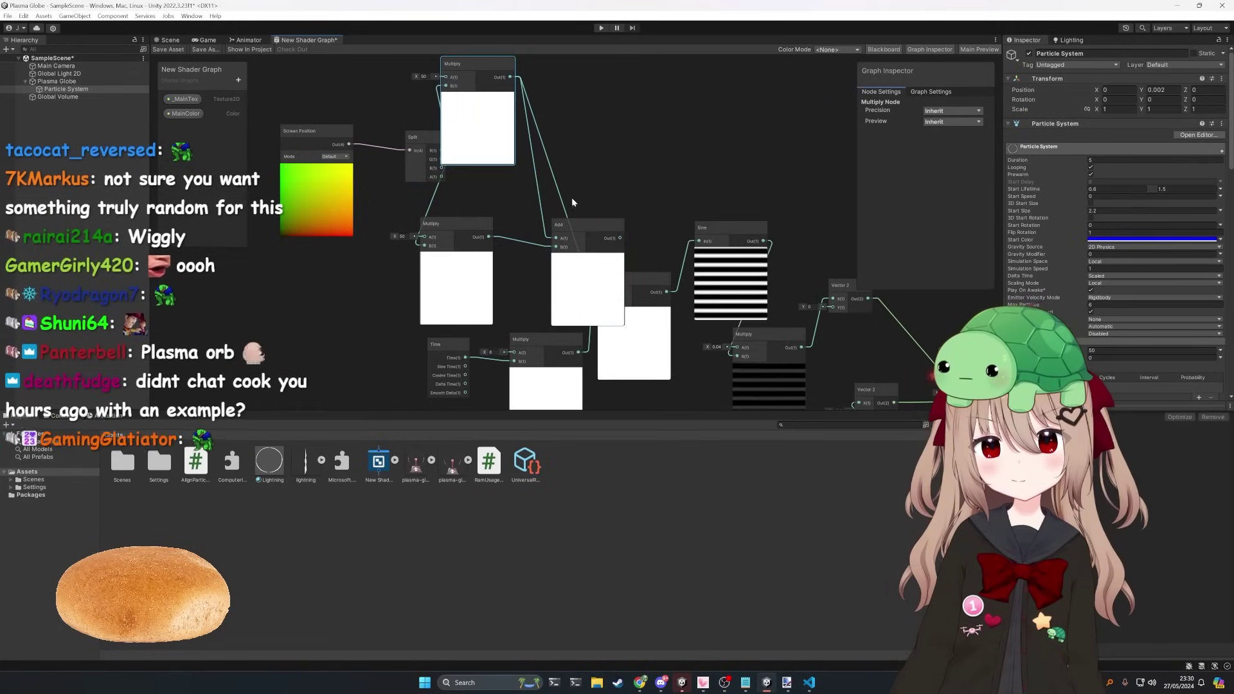
Step: Route the two position Multiply nodes through the new Add node into the Add node that feeds the Sine
{"action": "left_click", "coordinate": [531, 188]}
{"action": "left_click_drag", "start_coordinate": [552, 205], "coordinate": [602, 292]}
{"action": "middle_click_drag", "start_coordinate": [662, 241], "coordinate": [468, 206]}
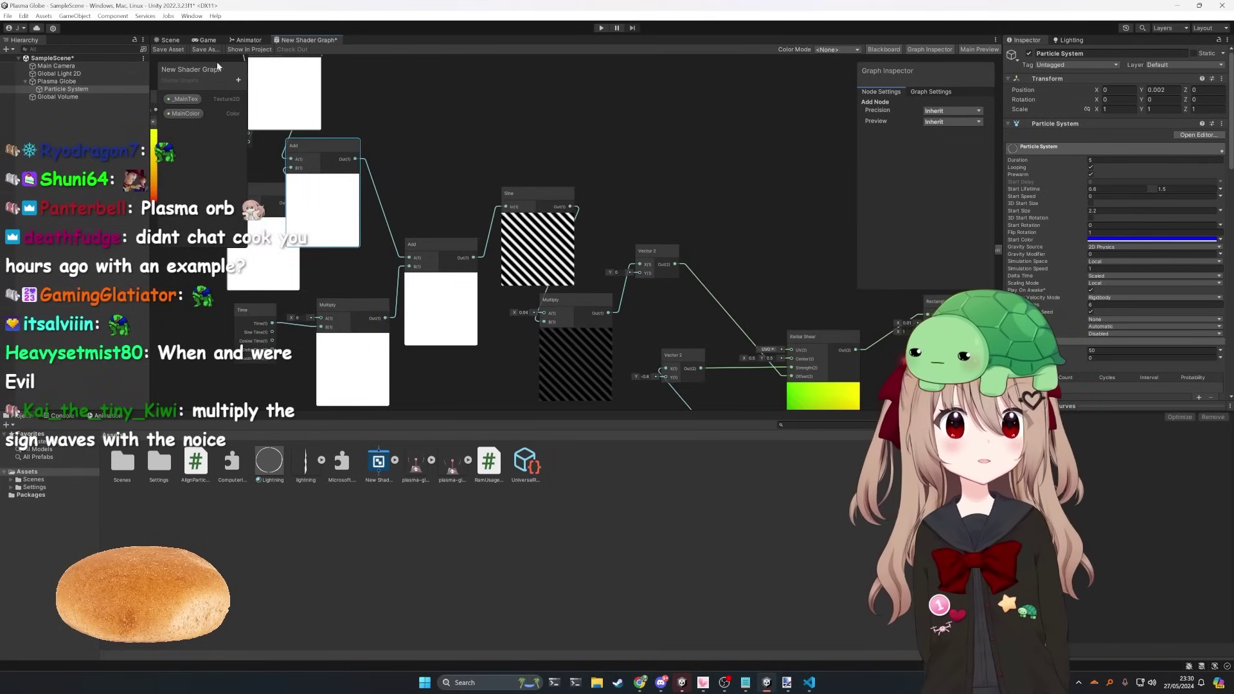
Step: Check the wavy lightning arcs of the plasma globe in the Scene and Game views
{"action": "left_click", "coordinate": [172, 40]}
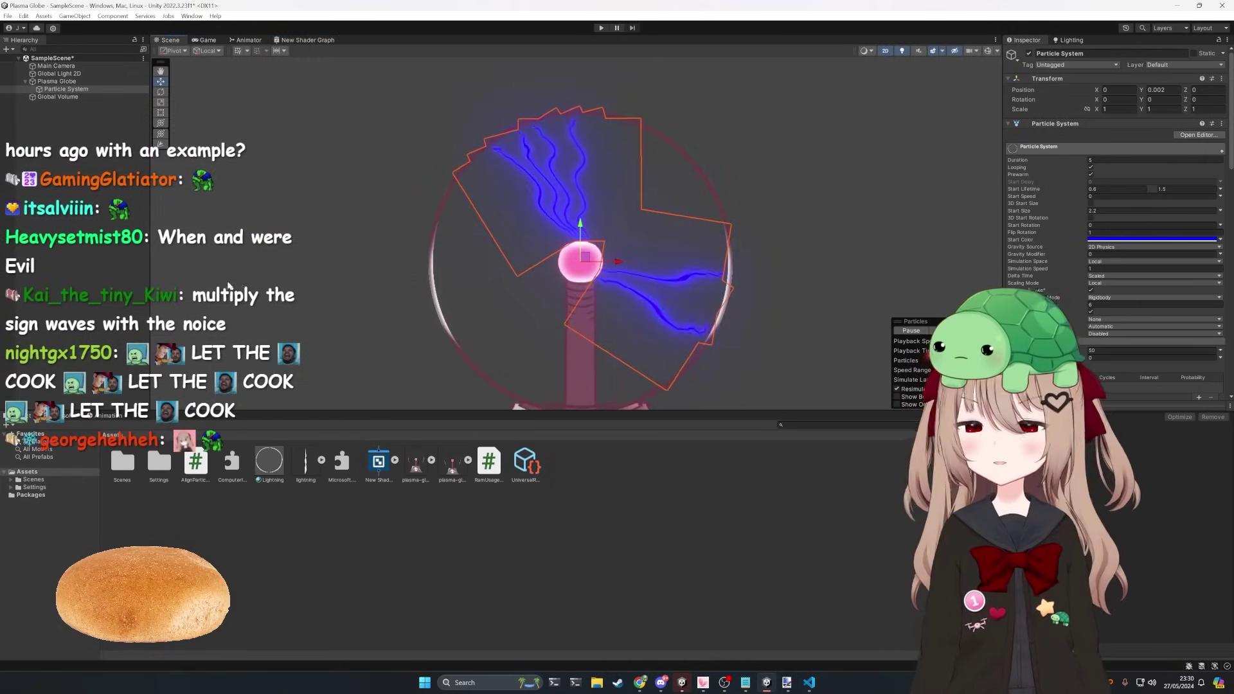
{"action": "left_click", "coordinate": [95, 258]}
{"action": "left_click", "coordinate": [206, 41]}
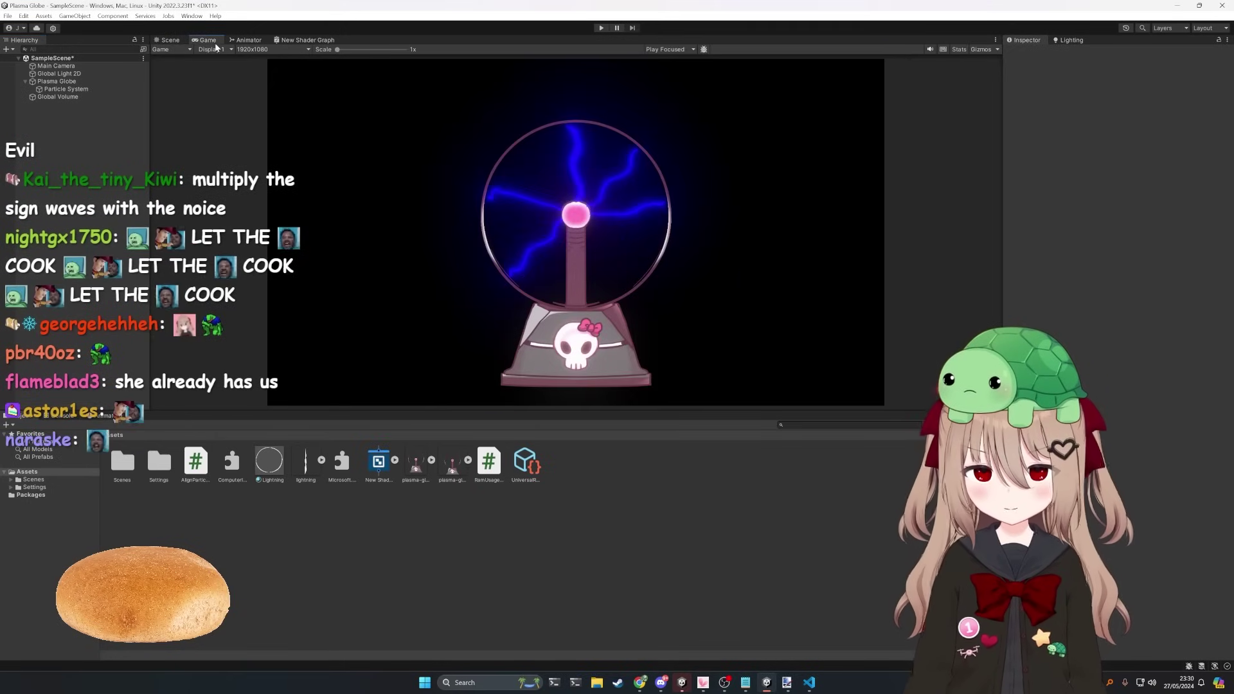
{"action": "left_click", "coordinate": [66, 89]}
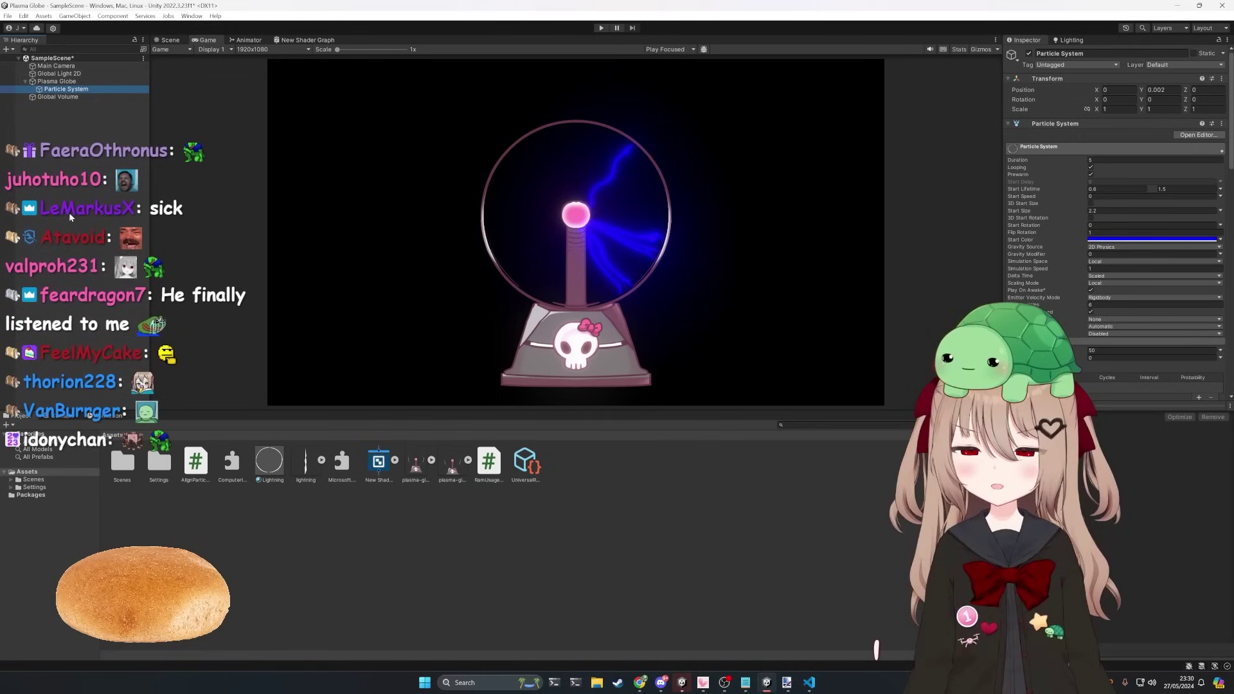
{"action": "left_click", "coordinate": [170, 40]}
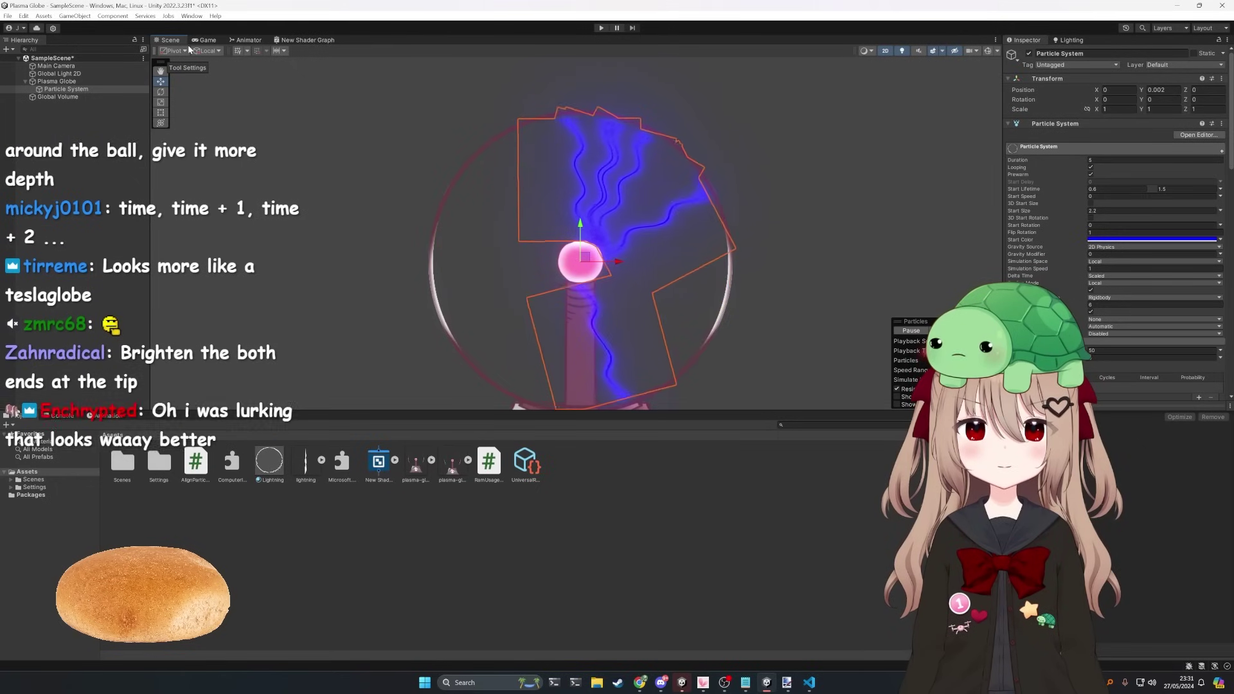
Step: Place the EndsColor property as a node in the lightning shader graph, below the Rectangle branch
{"action": "left_click", "coordinate": [308, 40]}
{"action": "scroll", "coordinate": [585, 381], "scroll_direction": "up", "scroll_amount": 3}
{"action": "scroll", "coordinate": [585, 380], "scroll_direction": "down", "scroll_amount": 5}
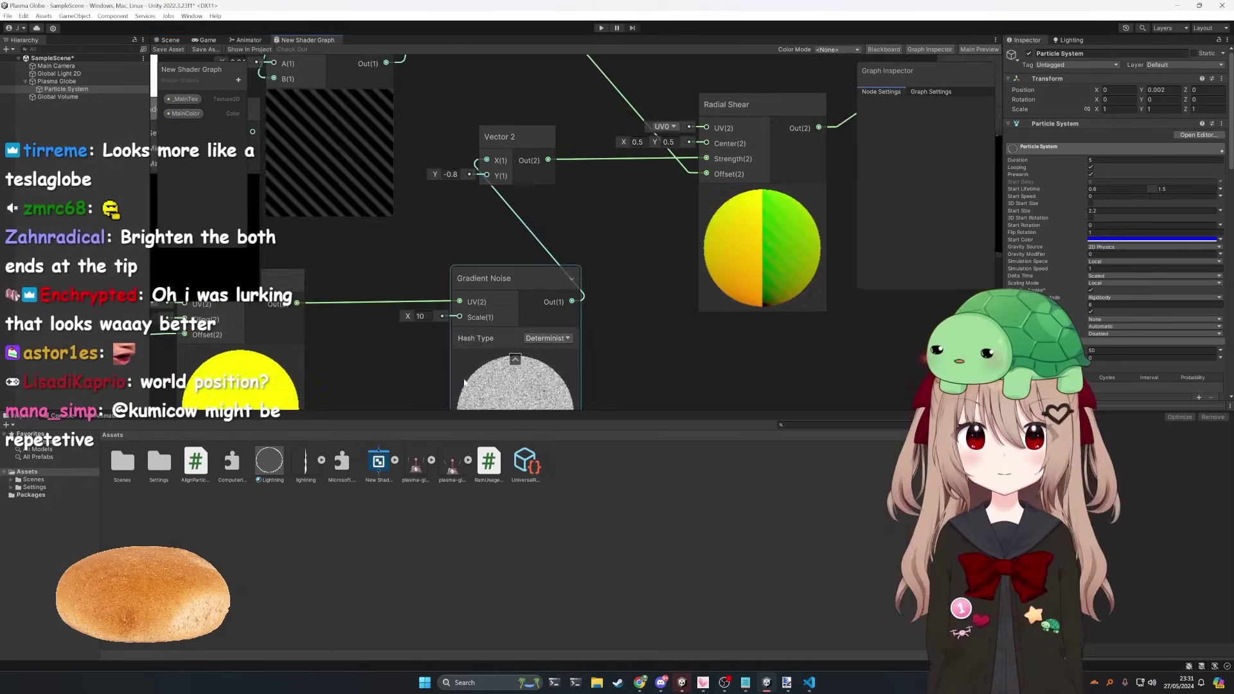
{"action": "scroll", "coordinate": [308, 96], "scroll_direction": "up", "scroll_amount": 3}
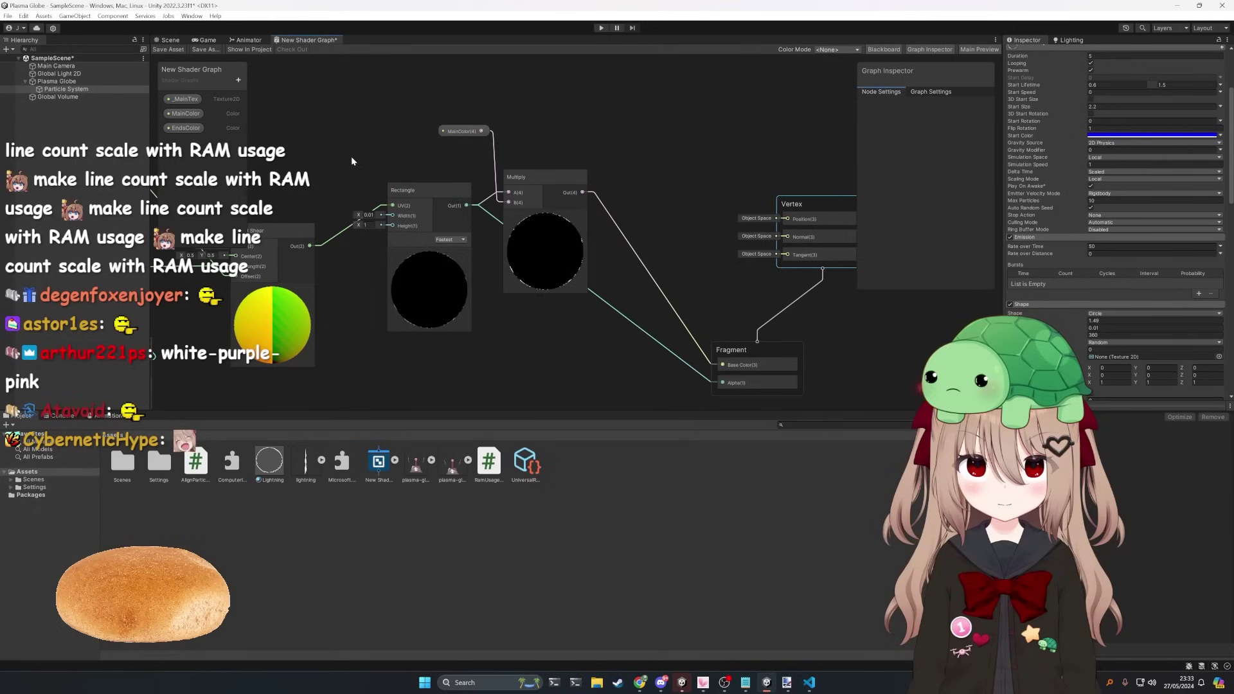
{"action": "middle_click_drag", "start_coordinate": [668, 158], "coordinate": [559, 99]}
{"action": "left_click_drag", "start_coordinate": [178, 128], "coordinate": [318, 322]}
Step: Feed the G output of the UV Split node into a new Cosine node
{"action": "middle_click_drag", "start_coordinate": [407, 312], "coordinate": [426, 213]}
{"action": "left_click_drag", "start_coordinate": [415, 294], "coordinate": [528, 256]}
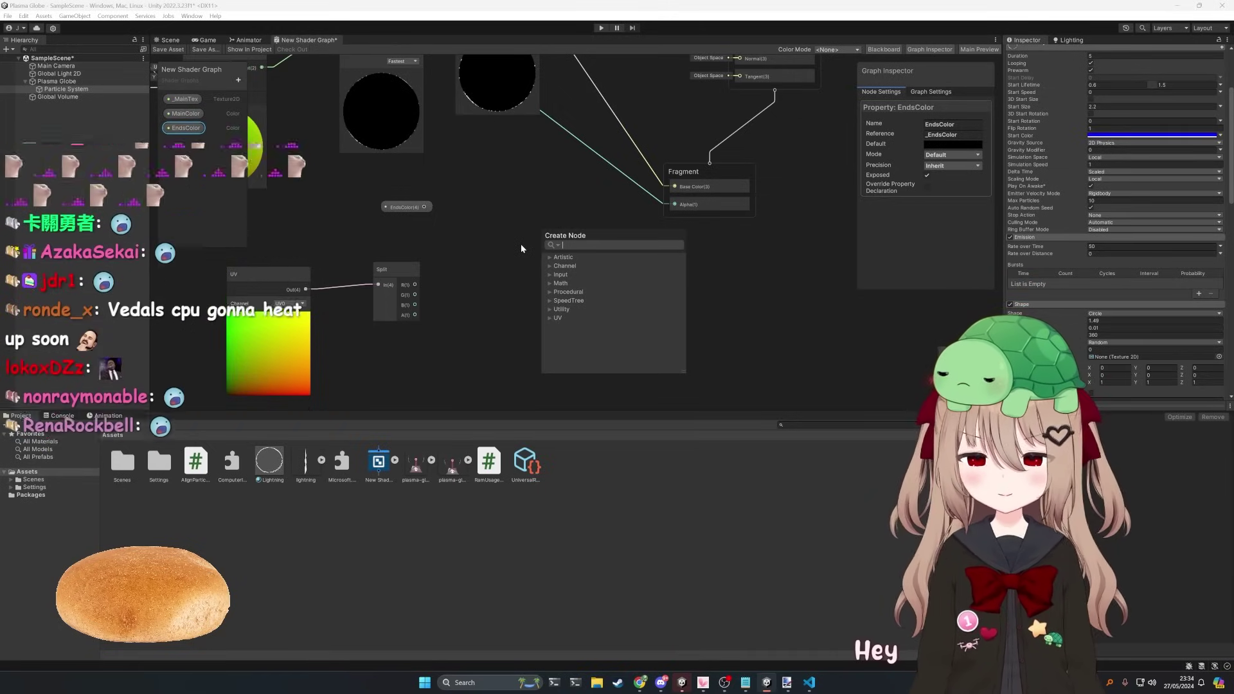
{"action": "type", "text": "cos"}
{"action": "key", "text": "Return"}
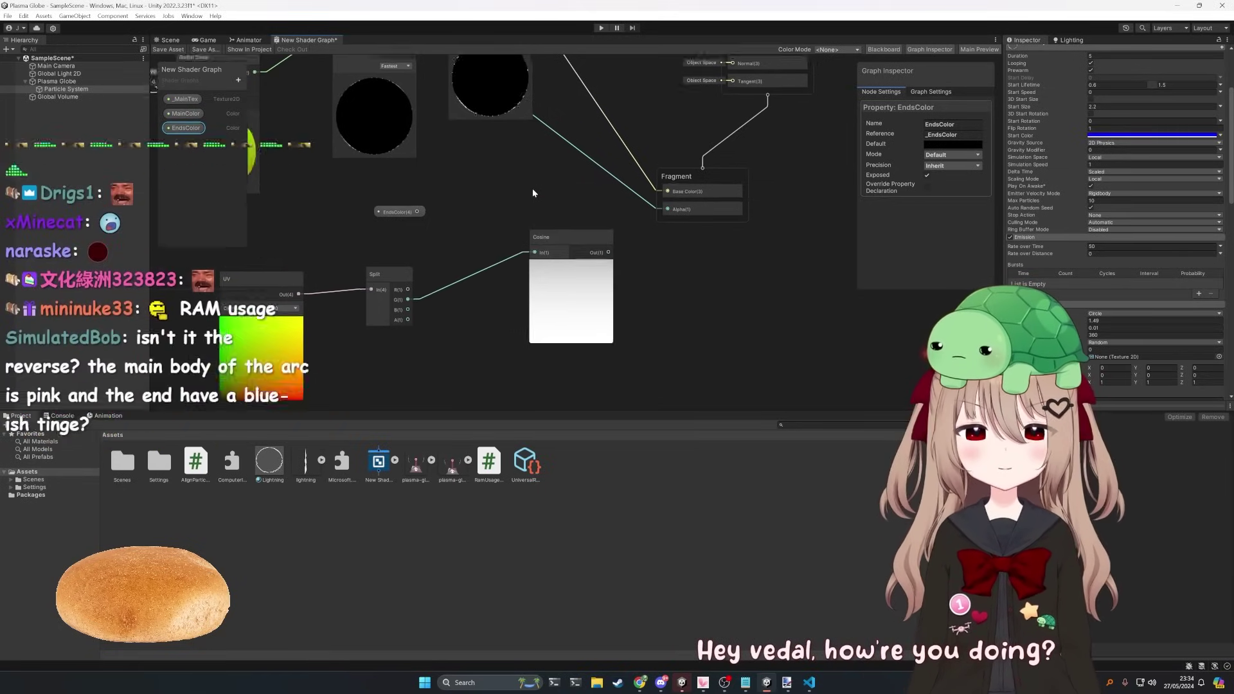
Step: Bring the Cosine node closer to the Split node, save the shader graph and view the arcs in the Scene
{"action": "scroll", "coordinate": [468, 251], "scroll_direction": "down", "scroll_amount": 3}
{"action": "scroll", "coordinate": [494, 223], "scroll_direction": "up", "scroll_amount": 5}
{"action": "left_click_drag", "start_coordinate": [555, 260], "coordinate": [431, 264]}
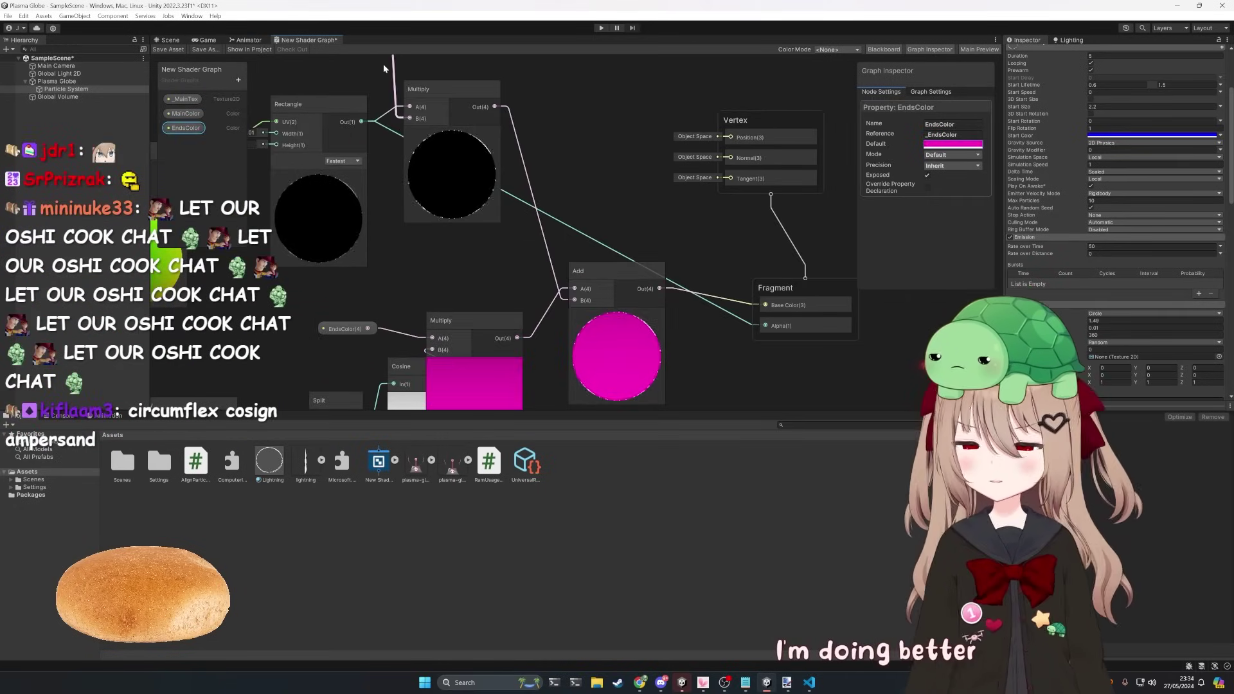
{"action": "left_click", "coordinate": [179, 52]}
{"action": "left_click", "coordinate": [169, 40]}
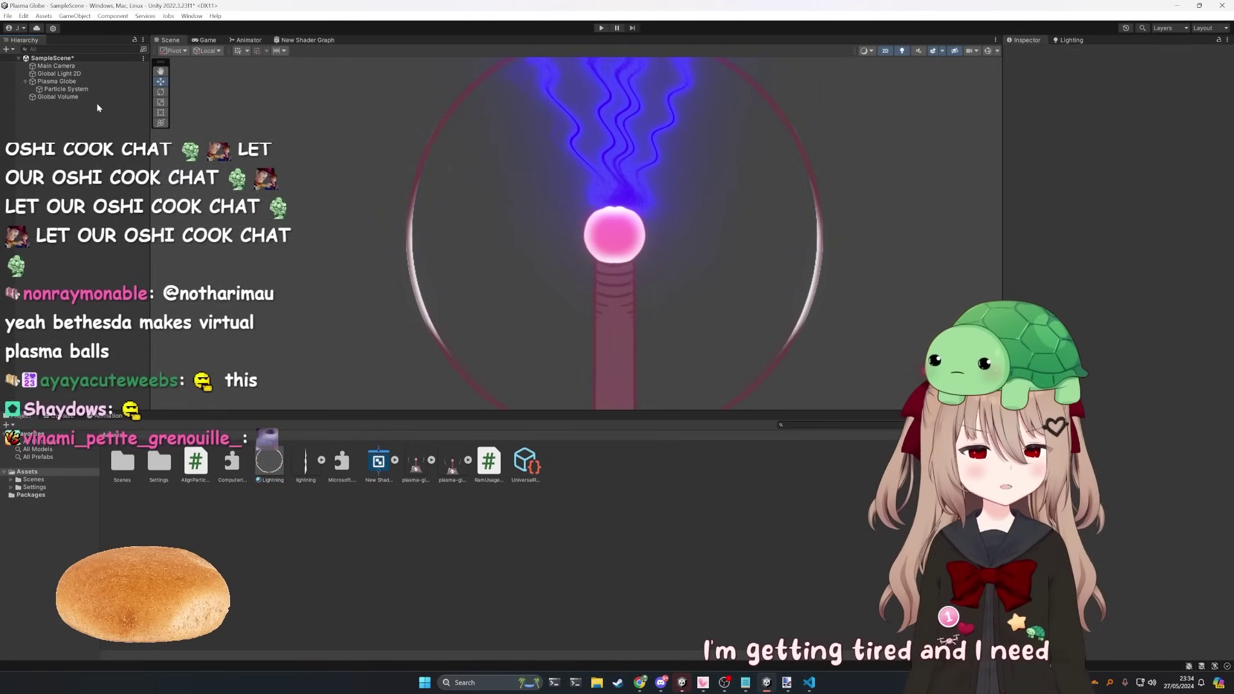
Step: Move the Cosine node out from behind the EndsColor Multiply node and check the arcs in the Scene view
{"action": "left_click", "coordinate": [304, 41]}
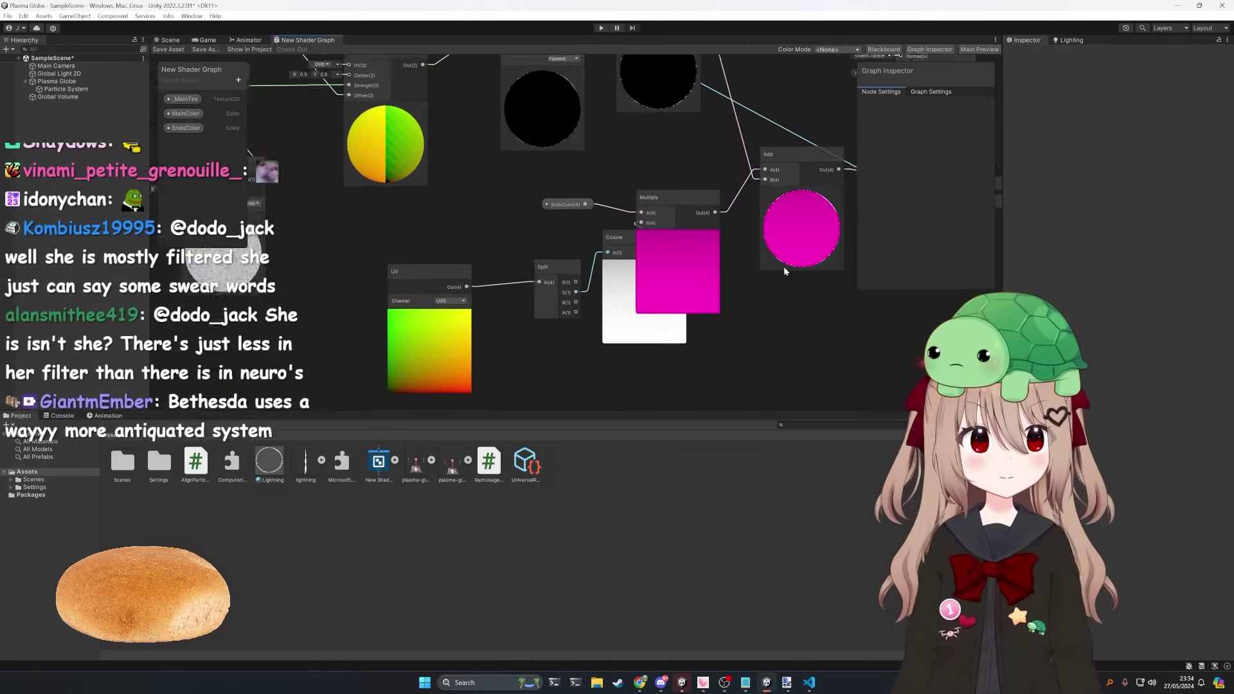
{"action": "left_click", "coordinate": [441, 297]}
{"action": "left_click_drag", "start_coordinate": [525, 278], "coordinate": [479, 278]}
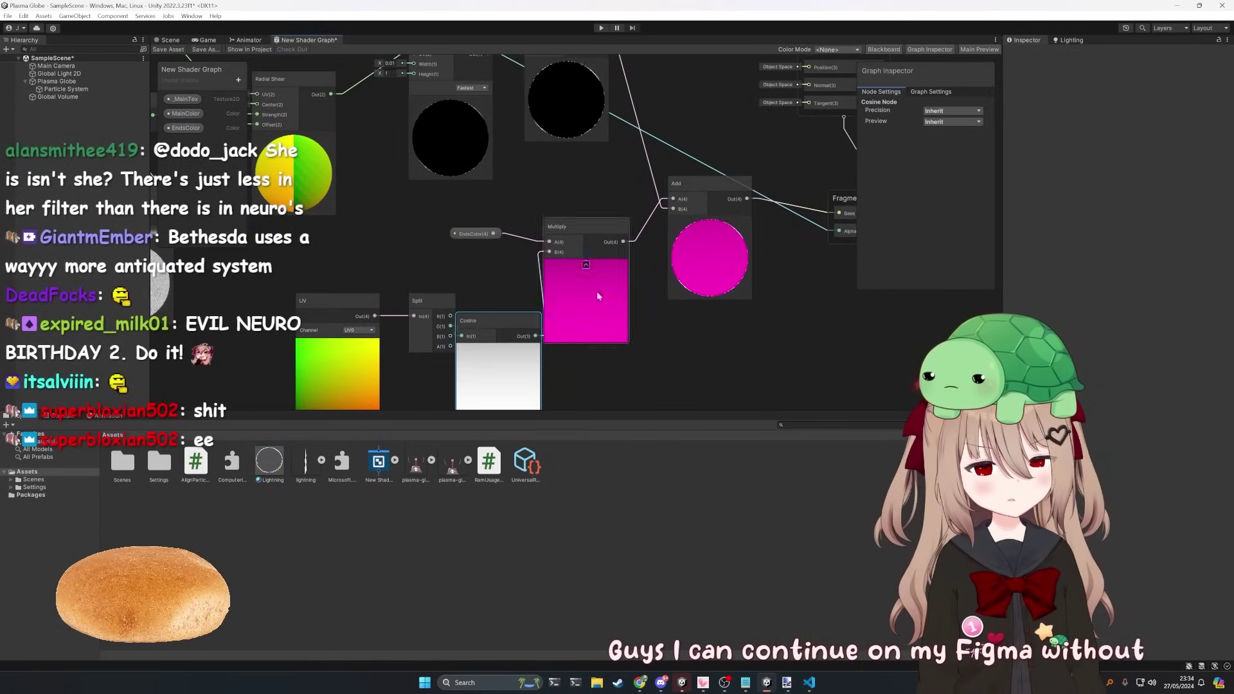
{"action": "left_click", "coordinate": [169, 40]}
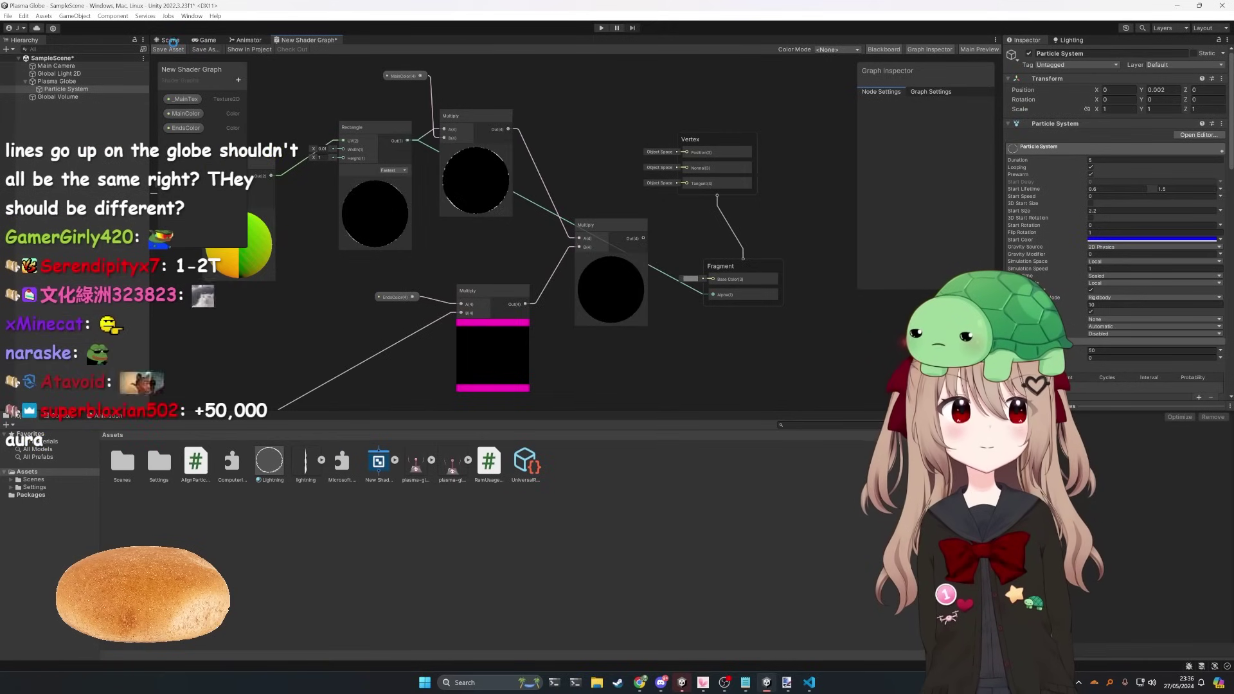
{"action": "left_click", "coordinate": [171, 40]}
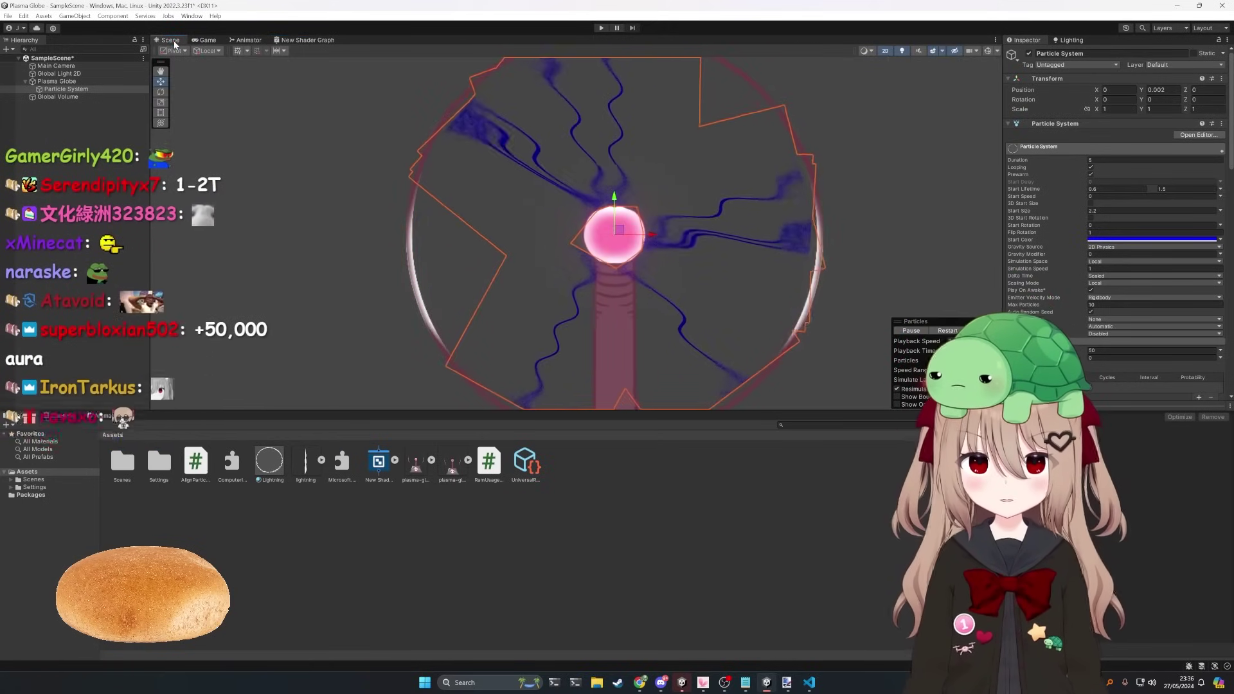
Step: Examine the EndsColor and MainColor settings of the Lightning material used by the particle renderer
{"action": "scroll", "coordinate": [1071, 299], "scroll_direction": "down", "scroll_amount": 10}
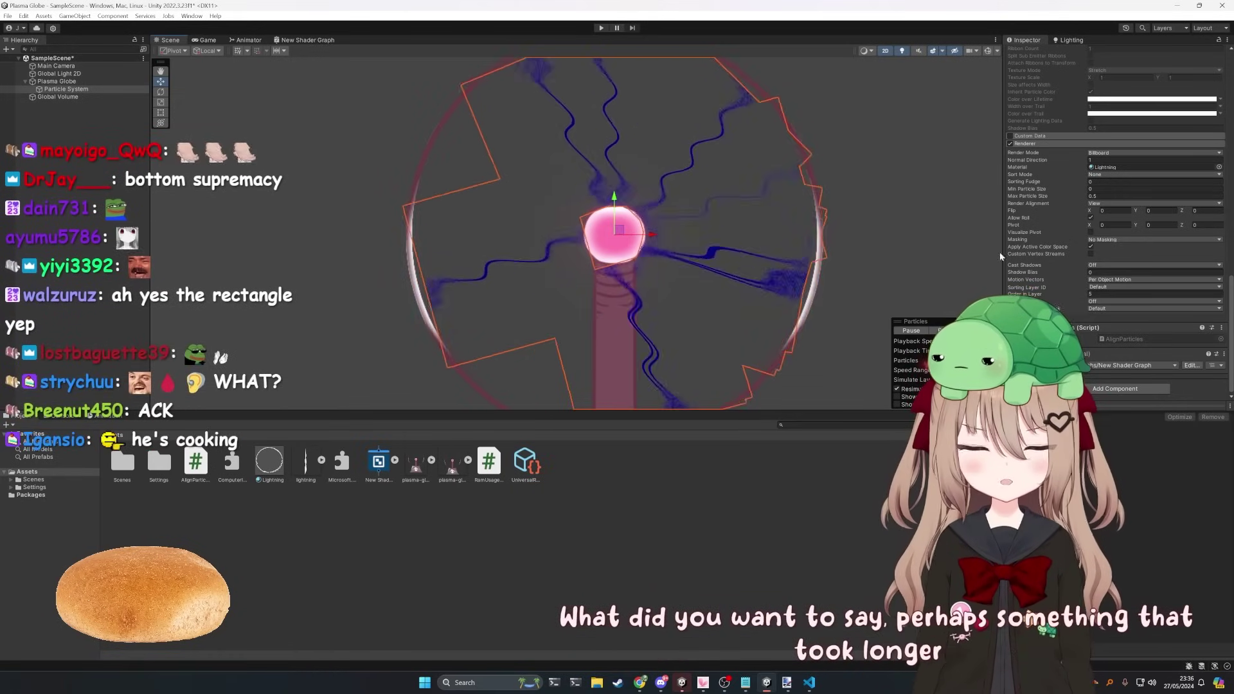
{"action": "left_click", "coordinate": [1105, 168]}
{"action": "left_click", "coordinate": [269, 461]}
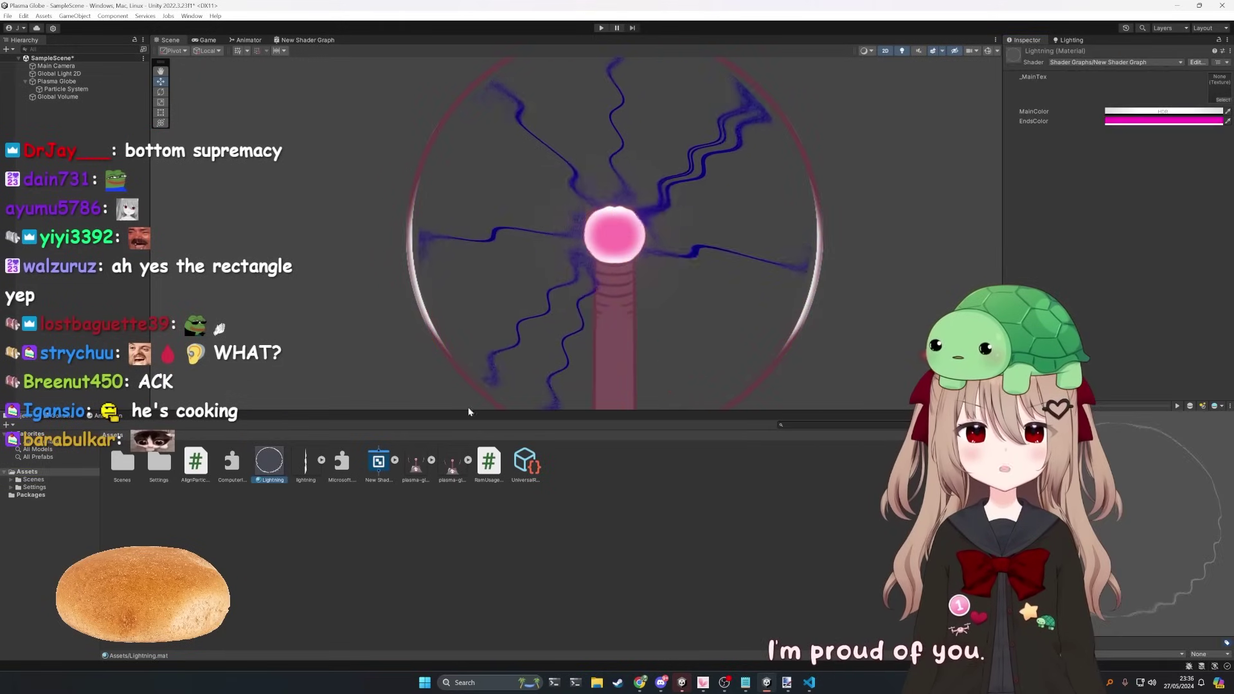
{"action": "left_click", "coordinate": [1110, 121]}
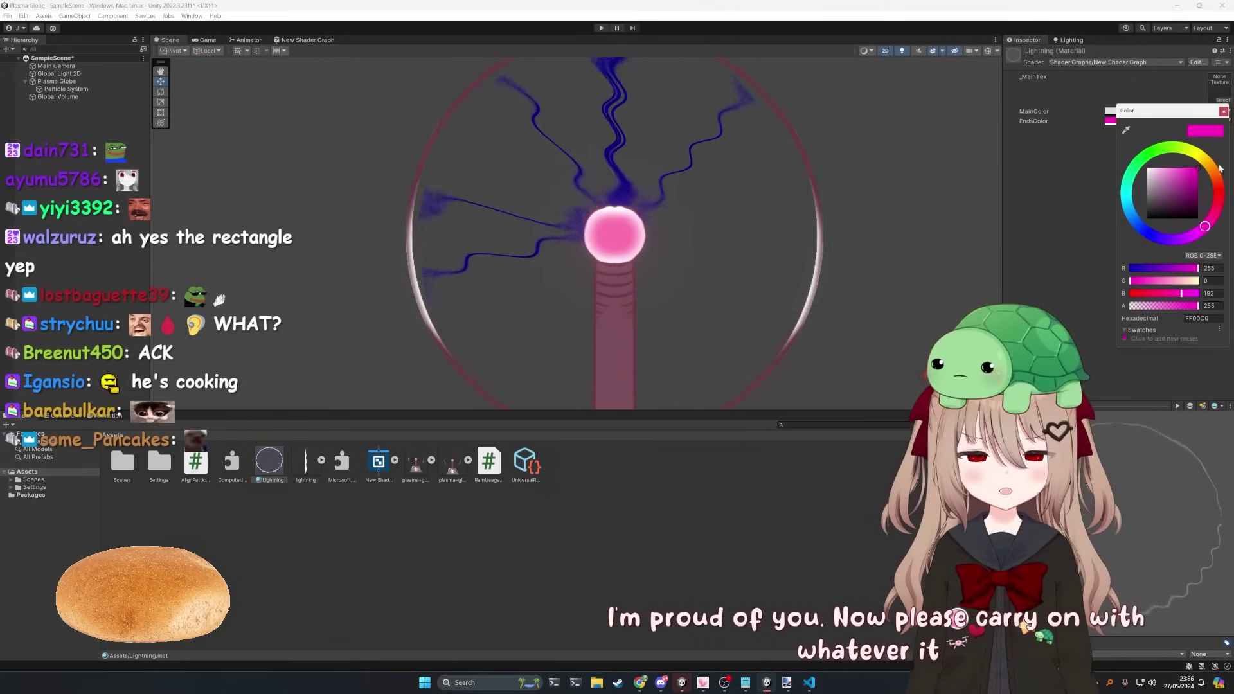
{"action": "left_click", "coordinate": [1110, 111]}
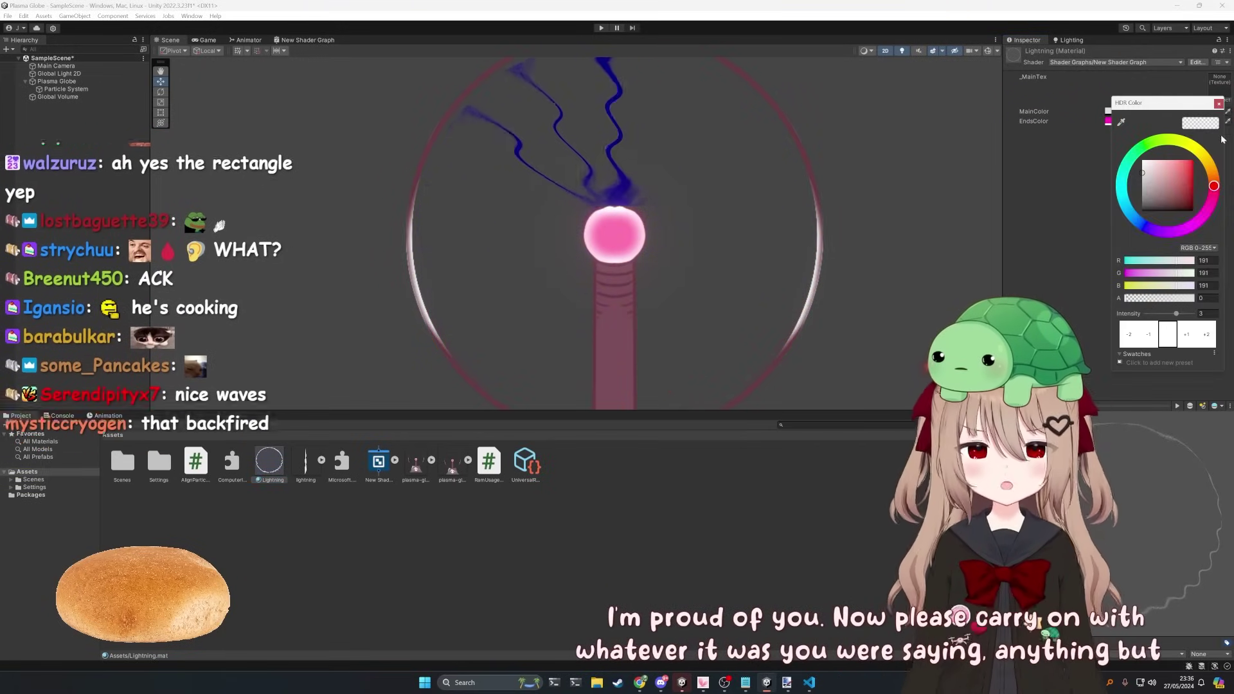
{"action": "left_click", "coordinate": [1218, 103]}
Step: Change the EndsColor property's mode to HDR in the shader graph
{"action": "left_click", "coordinate": [308, 40]}
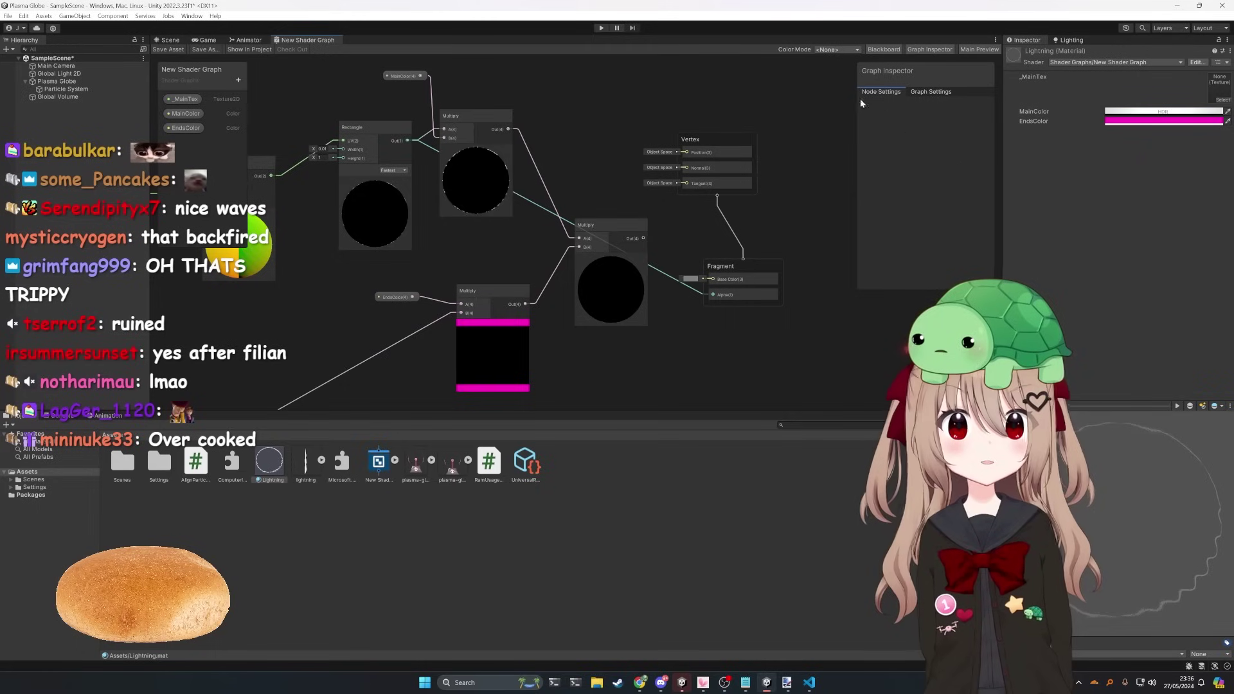
{"action": "left_click", "coordinate": [185, 127]}
{"action": "left_click", "coordinate": [953, 155]}
{"action": "left_click", "coordinate": [947, 176]}
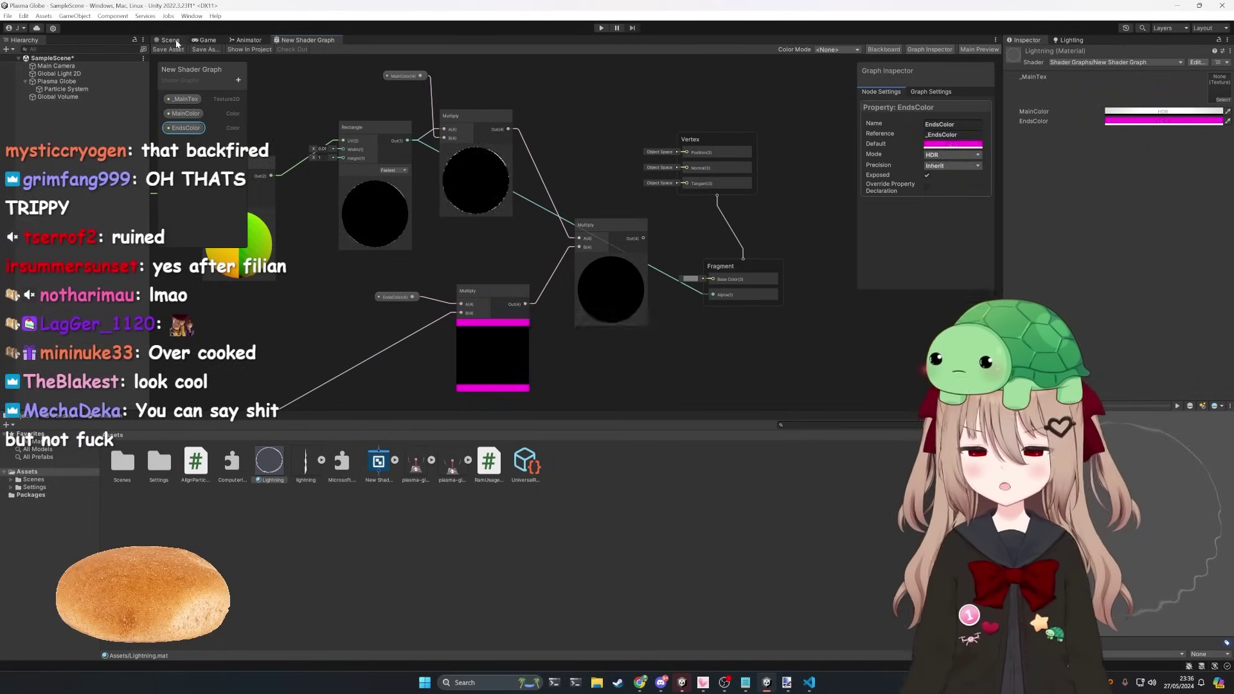
Step: Set the Lightning material's EndsColor intensity to 4 and check the arcs in the Game view
{"action": "left_click", "coordinate": [172, 40]}
{"action": "left_click", "coordinate": [76, 88]}
{"action": "left_click", "coordinate": [269, 462]}
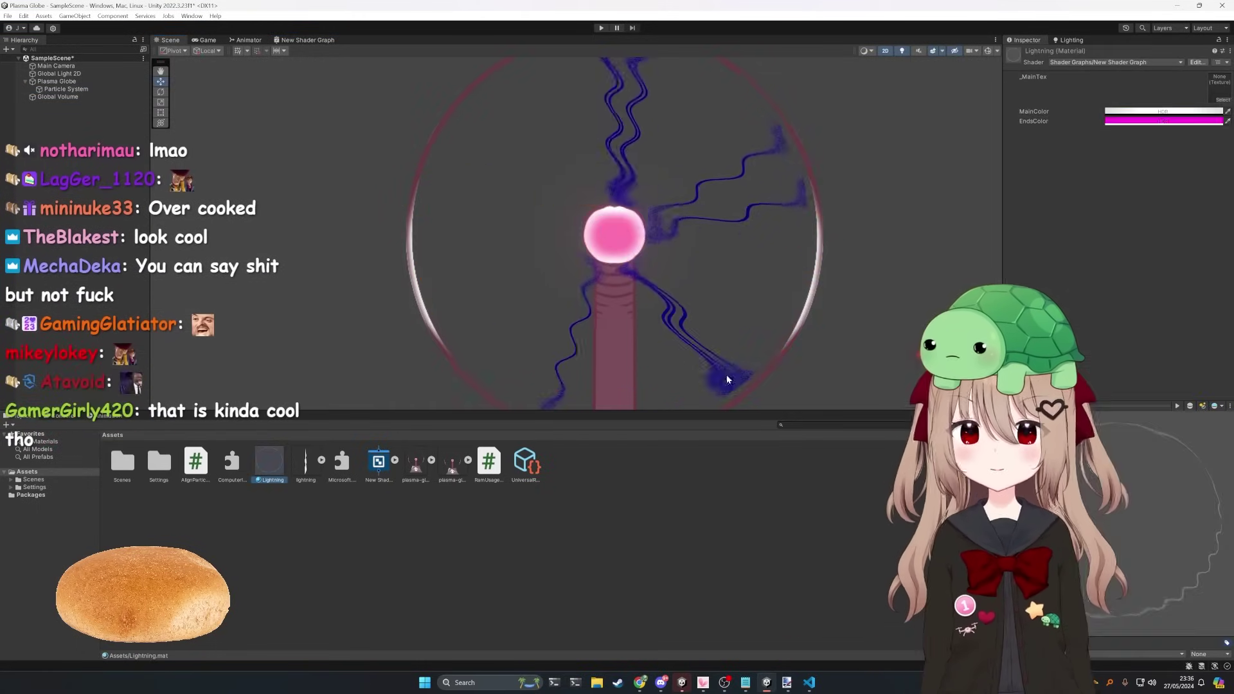
{"action": "left_click", "coordinate": [1111, 121]}
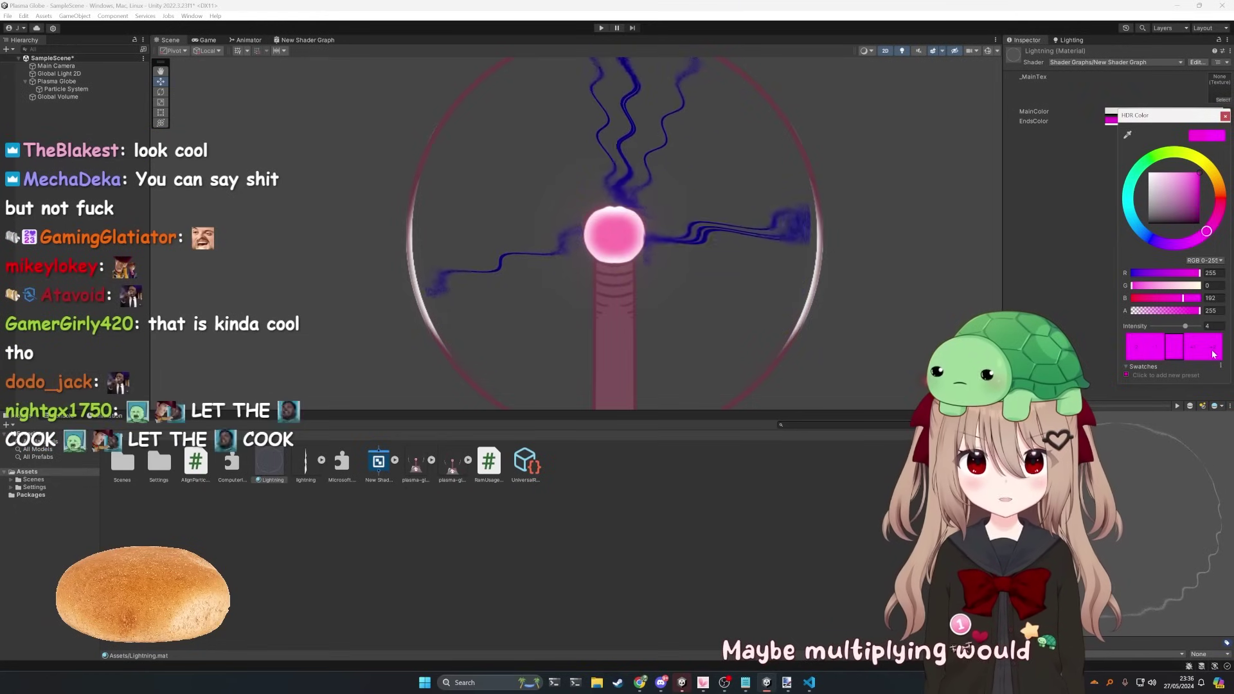
{"action": "left_click", "coordinate": [212, 41]}
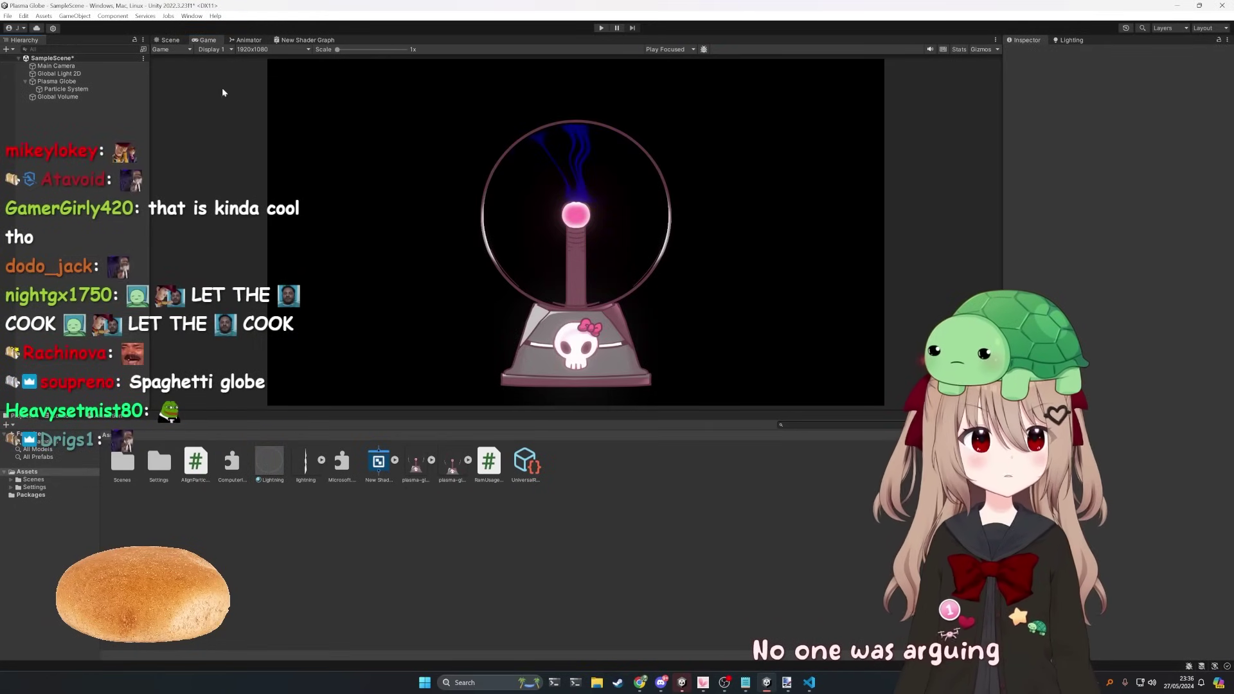
Step: Replace the final Multiply node in front of the Fragment block with a new Add node
{"action": "left_click", "coordinate": [308, 40]}
{"action": "key", "text": "Delete"}
{"action": "key", "text": "space"}
{"action": "type", "text": "add"}
{"action": "left_click", "coordinate": [712, 327]}
Step: Route the two color Multiply outputs through the Add node into the Fragment's Base Color and save the shader graph
{"action": "left_click_drag", "start_coordinate": [586, 275], "coordinate": [607, 295]}
{"action": "left_click_drag", "start_coordinate": [736, 291], "coordinate": [778, 254]}
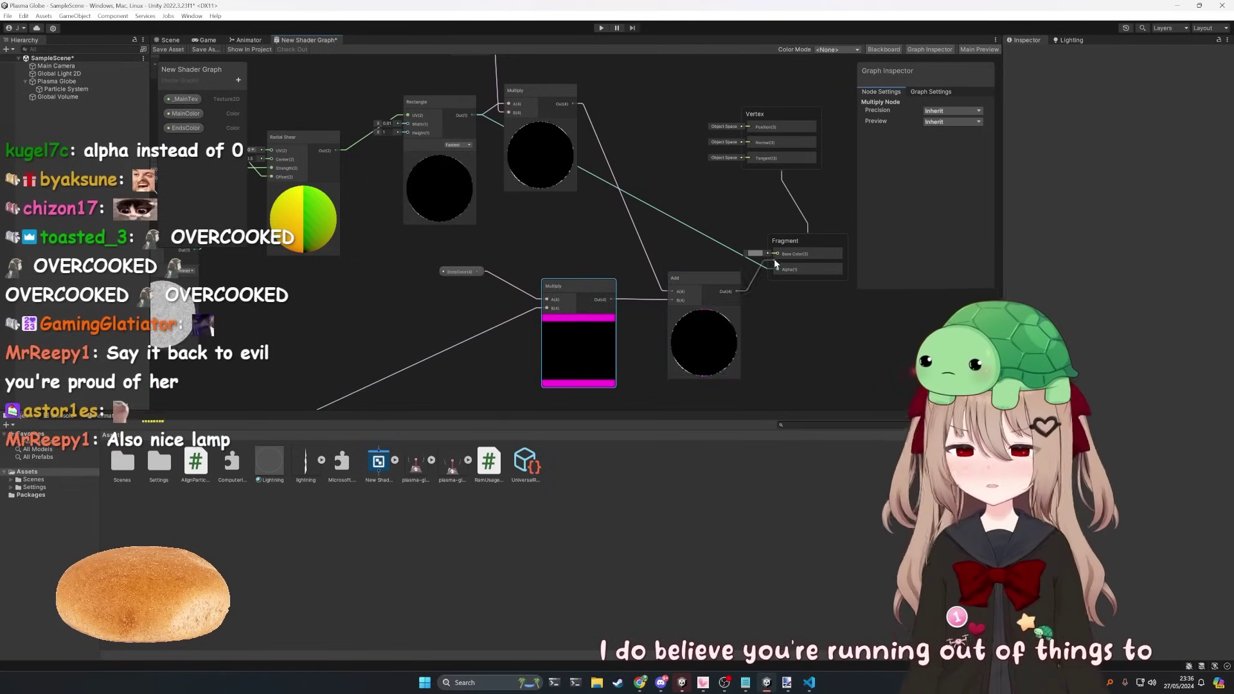
{"action": "left_click", "coordinate": [168, 49]}
{"action": "left_click", "coordinate": [170, 40]}
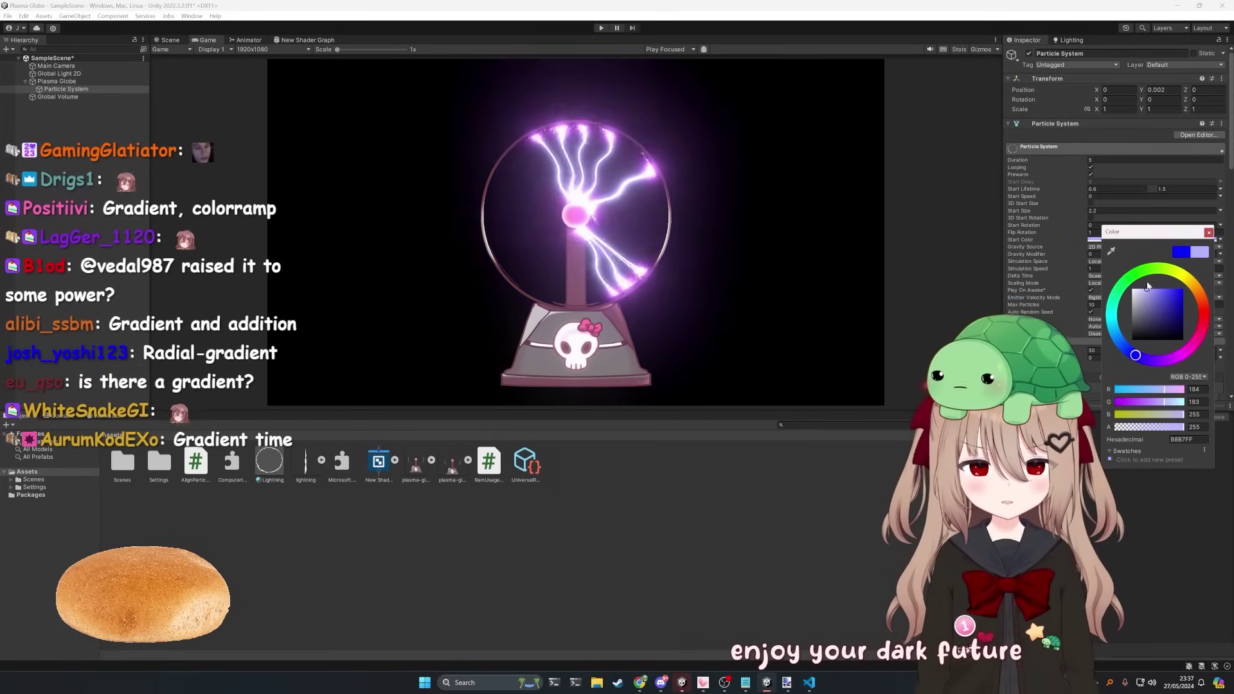
Step: Set the Particle System's start color to a pale blue-purple
{"action": "mouse_move", "coordinate": [1156, 279]}
{"action": "left_mouse_down"}
{"action": "mouse_move", "coordinate": [1080, 263]}
{"action": "mouse_move", "coordinate": [1217, 256]}
{"action": "mouse_move", "coordinate": [1090, 241]}
{"action": "left_mouse_up"}
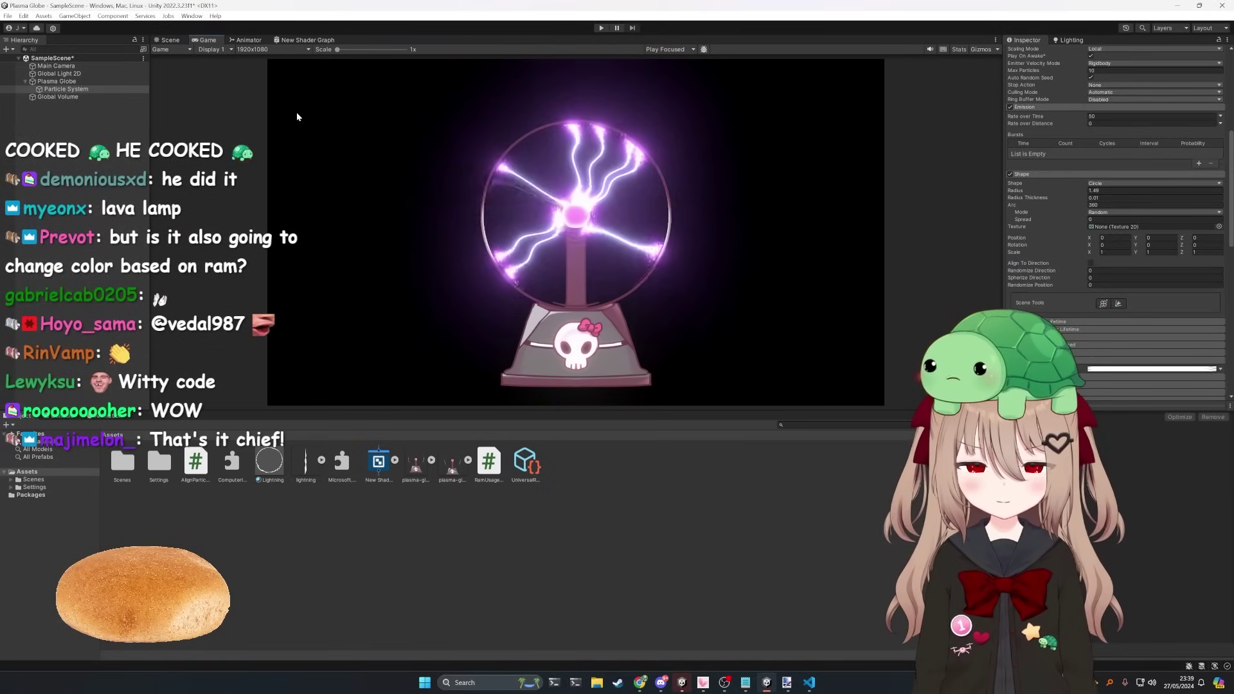
Step: Try scaling the Plasma Globe object to 0.2 in X and Y
{"action": "left_click", "coordinate": [87, 81]}
{"action": "left_click", "coordinate": [1122, 110]}
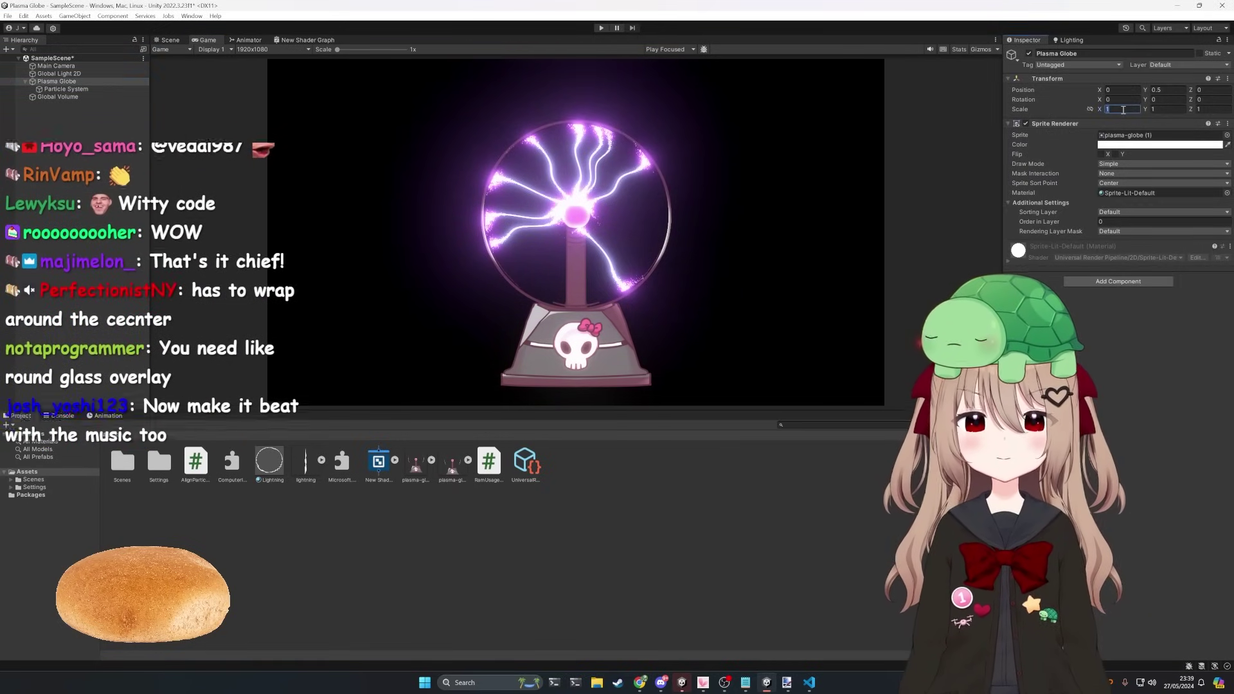
{"action": "type", "text": "0.2"}
{"action": "left_click", "coordinate": [1167, 109]}
{"action": "type", "text": "0.2"}
{"action": "left_click", "coordinate": [749, 190]}
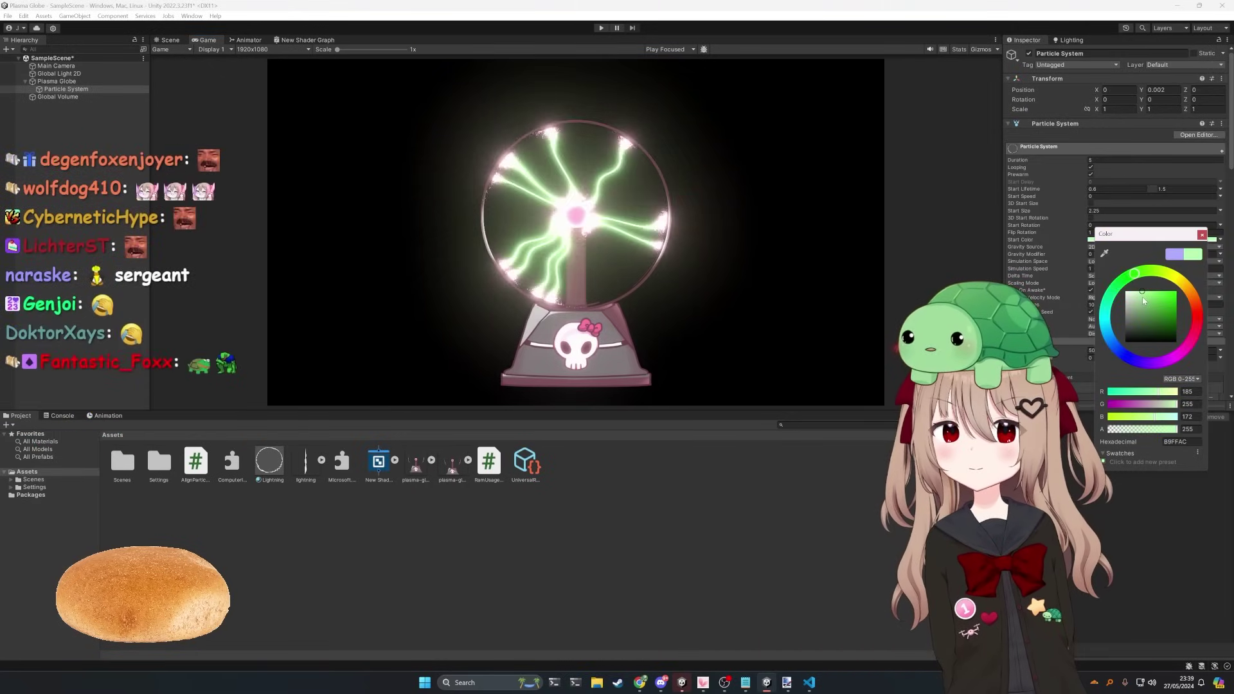
Step: Set the Particle System's start color to light green BCFFAC and save the scene
{"action": "mouse_move", "coordinate": [1119, 285]}
{"action": "left_mouse_down"}
{"action": "mouse_move", "coordinate": [1106, 328]}
{"action": "mouse_move", "coordinate": [1198, 356]}
{"action": "mouse_move", "coordinate": [1225, 325]}
{"action": "mouse_move", "coordinate": [1172, 258]}
{"action": "left_mouse_up"}
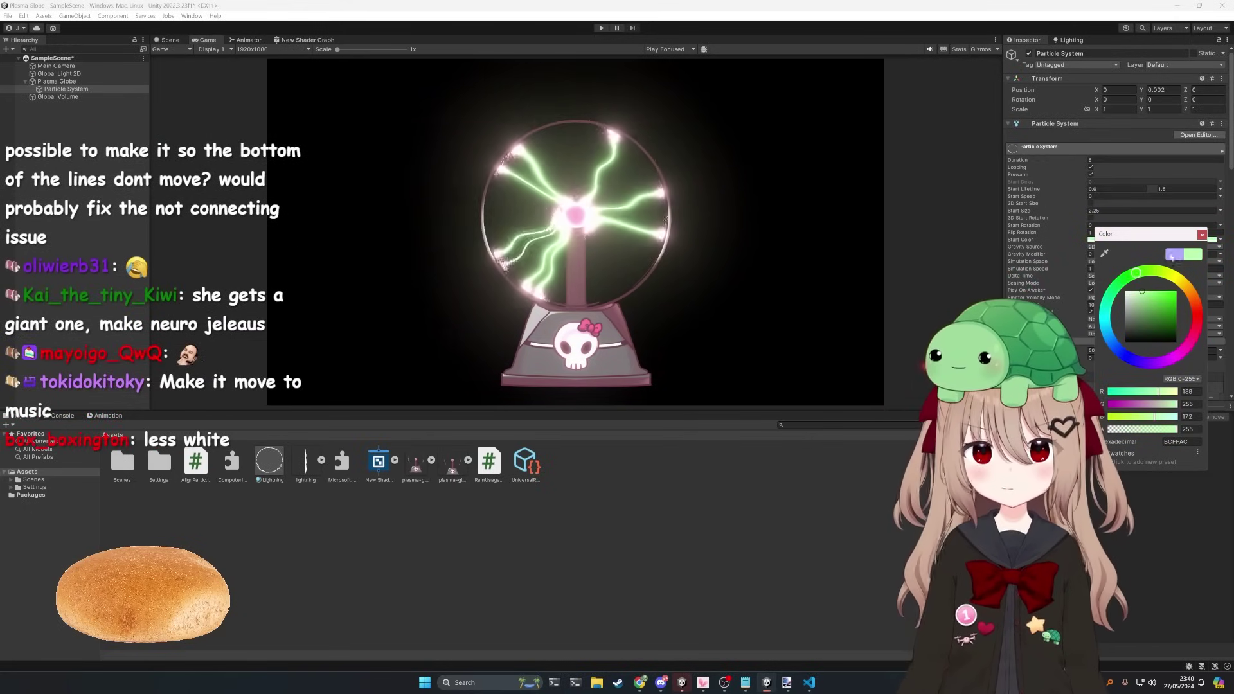
{"action": "left_click", "coordinate": [1201, 235]}
{"action": "key", "text": "ctrl+s"}
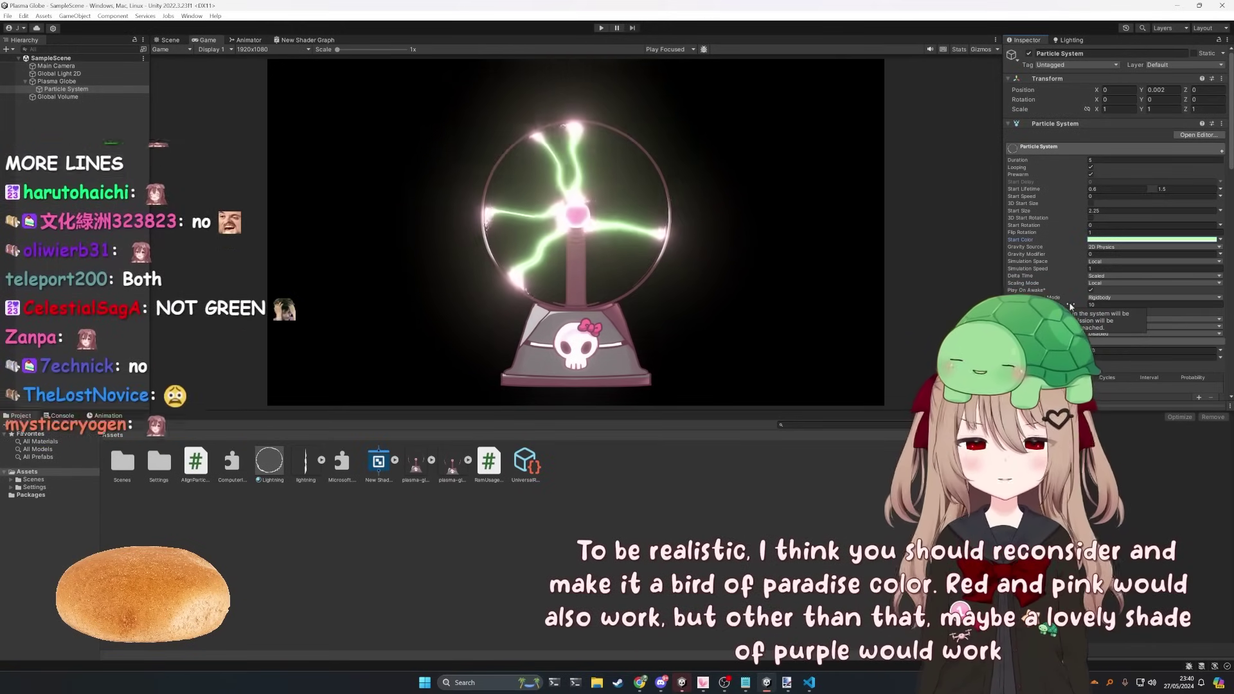
Step: Change the Particle System's start color to light purple E6ACFF
{"action": "left_click", "coordinate": [1150, 240]}
{"action": "left_click", "coordinate": [1170, 364]}
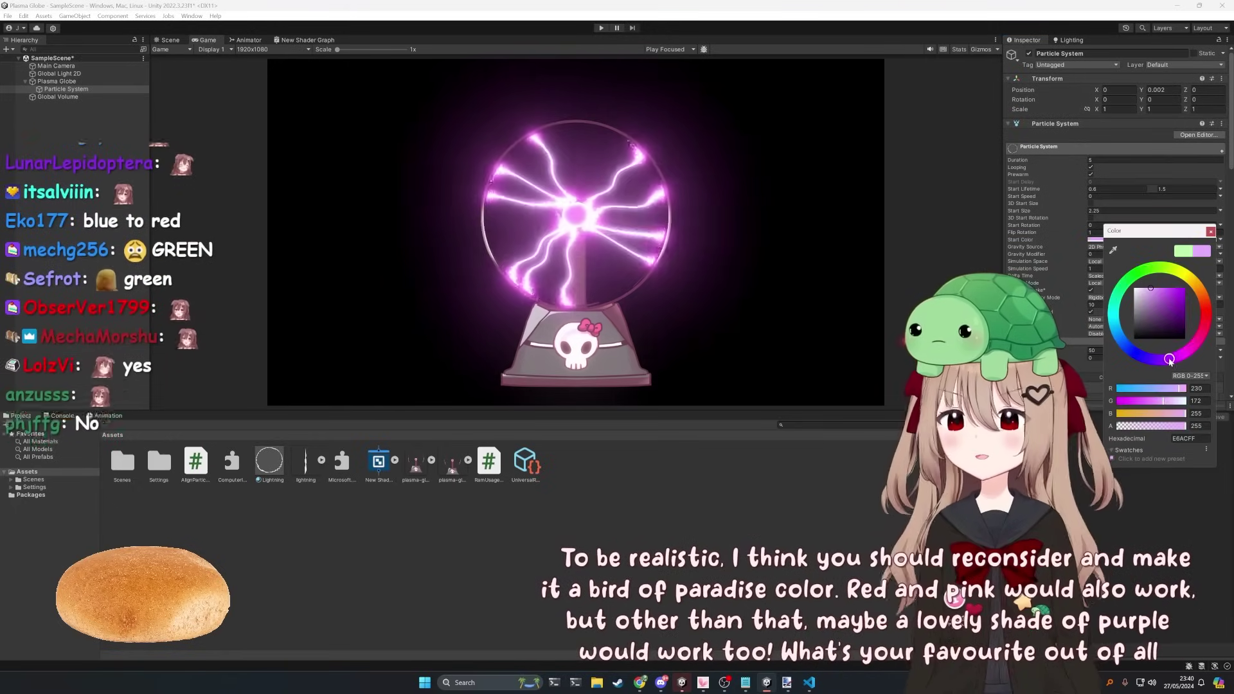
{"action": "left_click", "coordinate": [790, 293]}
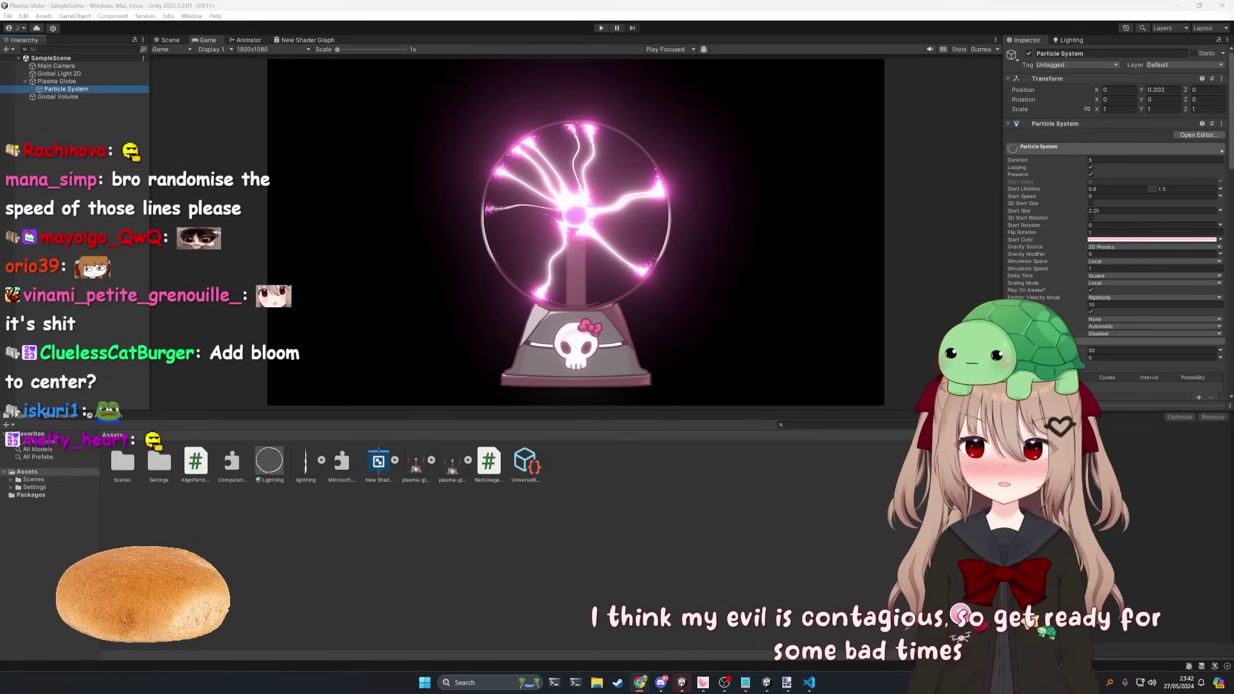
{"action": "left_click", "coordinate": [892, 140]}
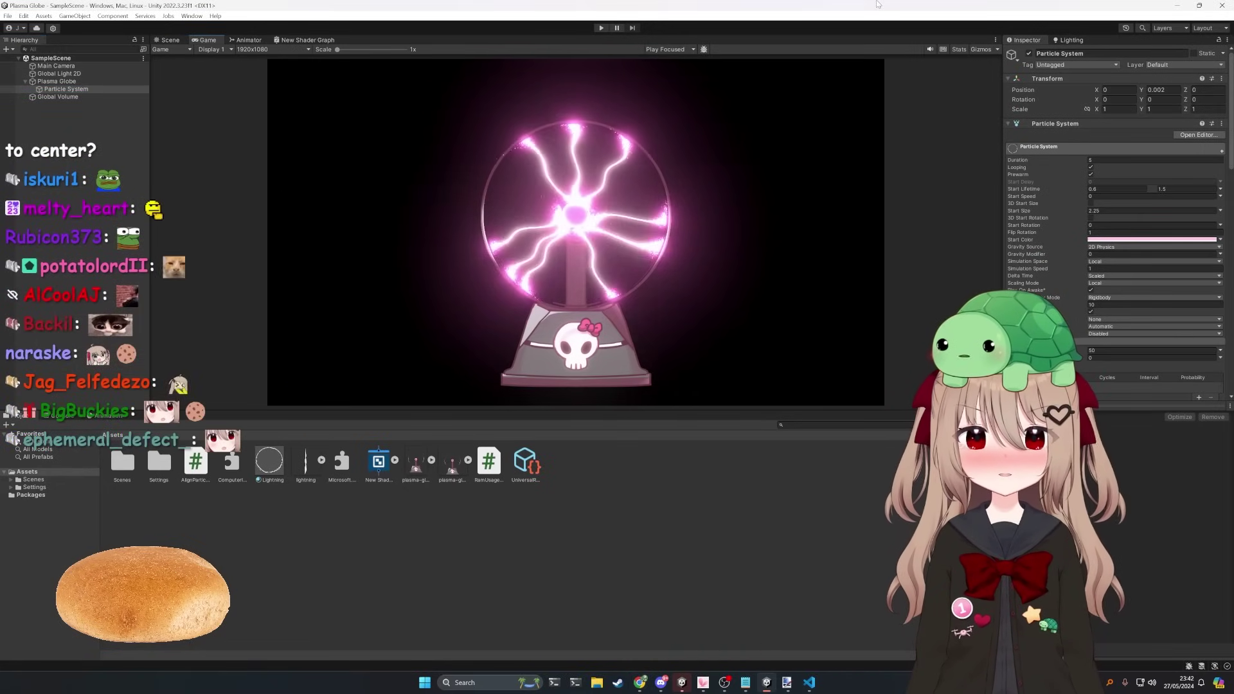